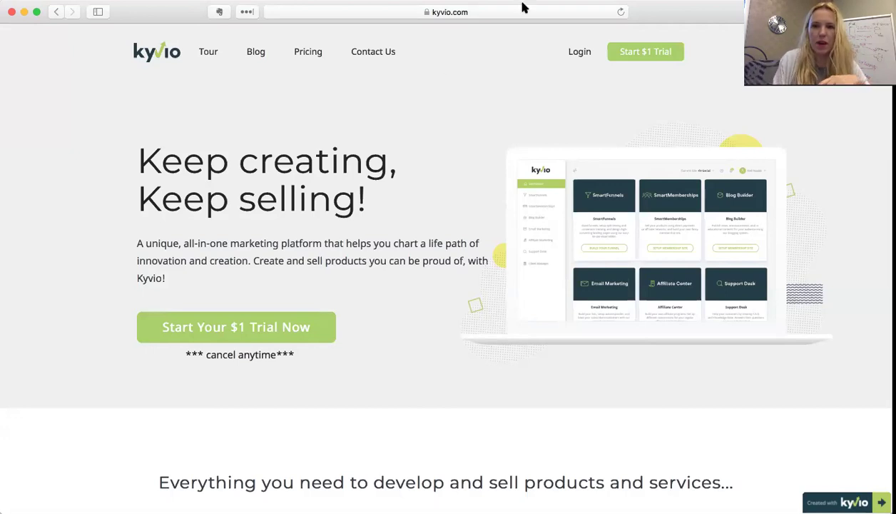
- Go to the Kyvio login page from kyvio.com and autofill the saved login details
click(579, 57)
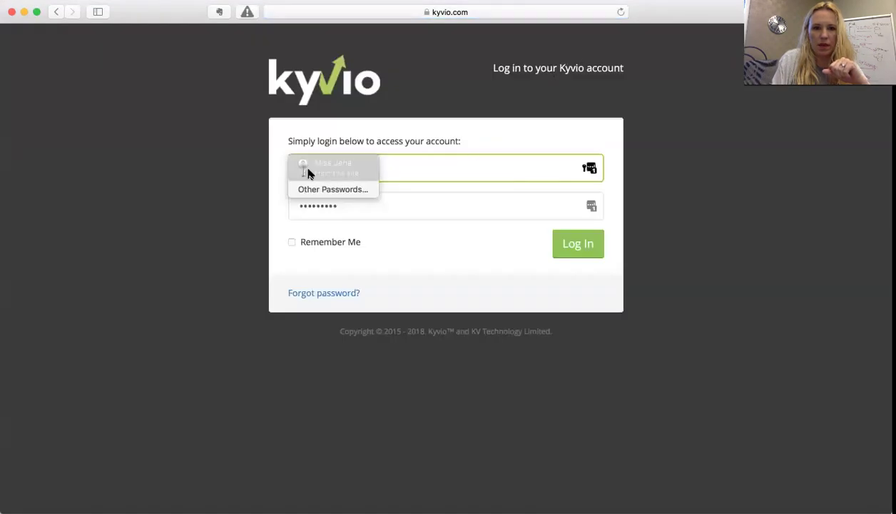
click(310, 171)
- Sign in and go to the Smart Memberships area for the Warfare Marketing site
click(578, 246)
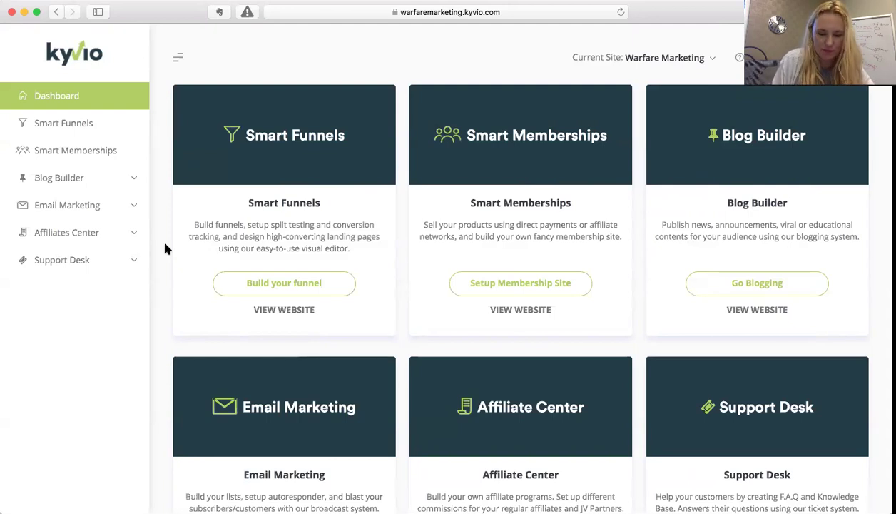
click(74, 125)
click(75, 145)
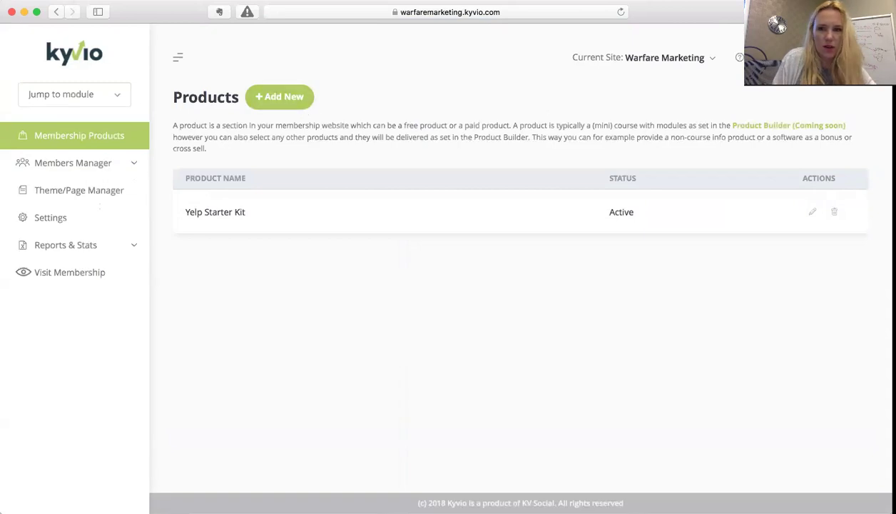
click(705, 63)
- Choose Create new Site from the Current Site dropdown
click(654, 117)
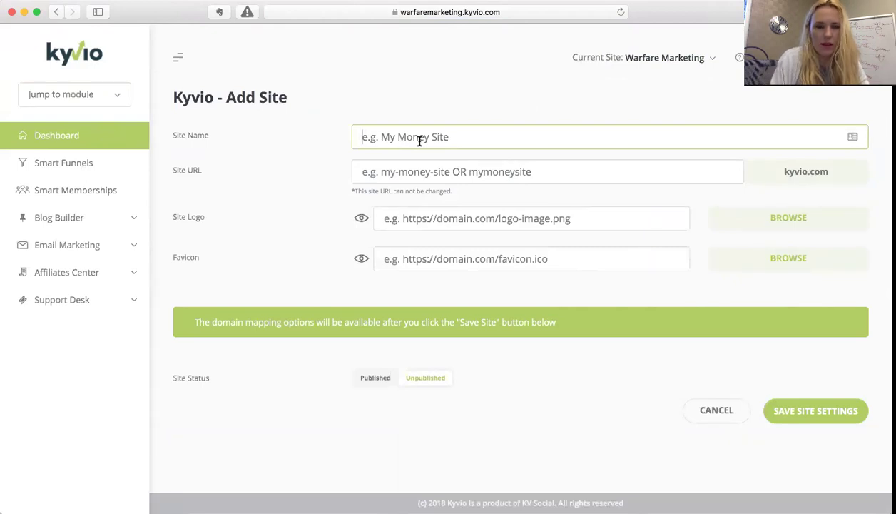
- Name the new site BGNInsider and set its site URL to BGNInsiders
text(B)
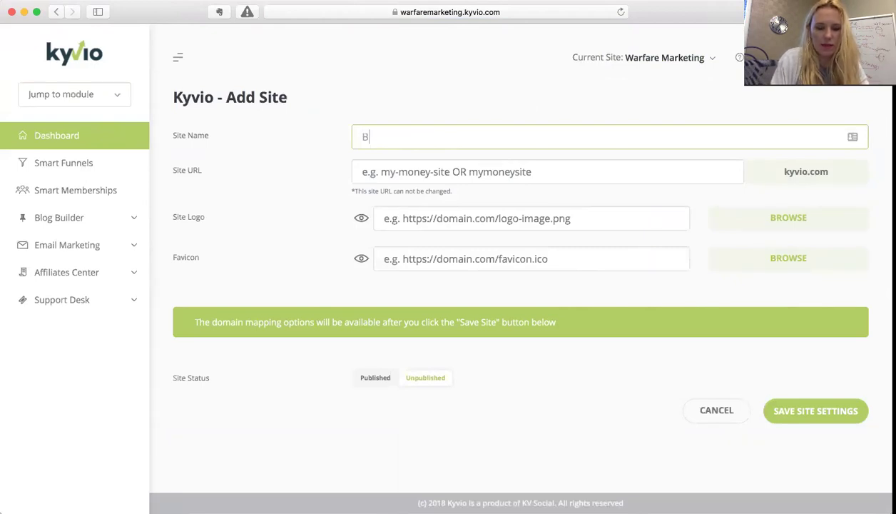
text(GNInsider)
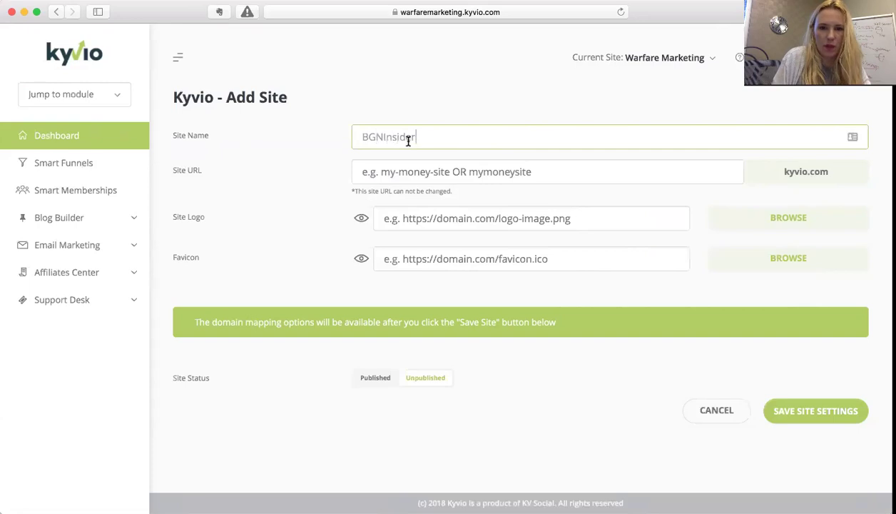
drag(410, 138, 276, 132)
key(super+c)
click(398, 178)
key(super+v)
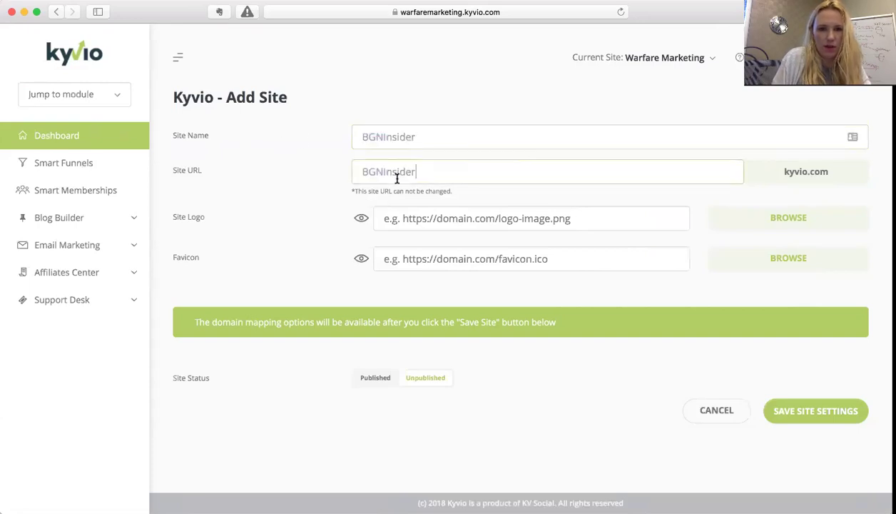
text(s)
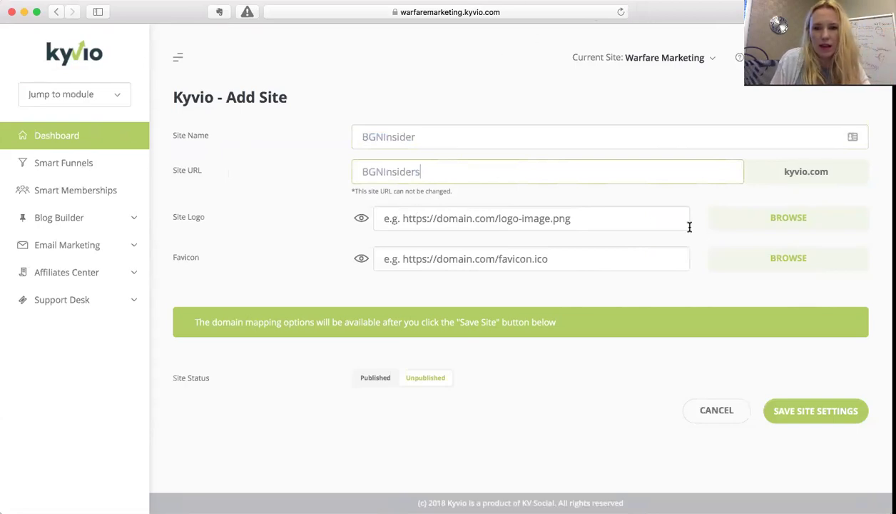
- For the site logo, create a BGN media folder and open it
click(736, 230)
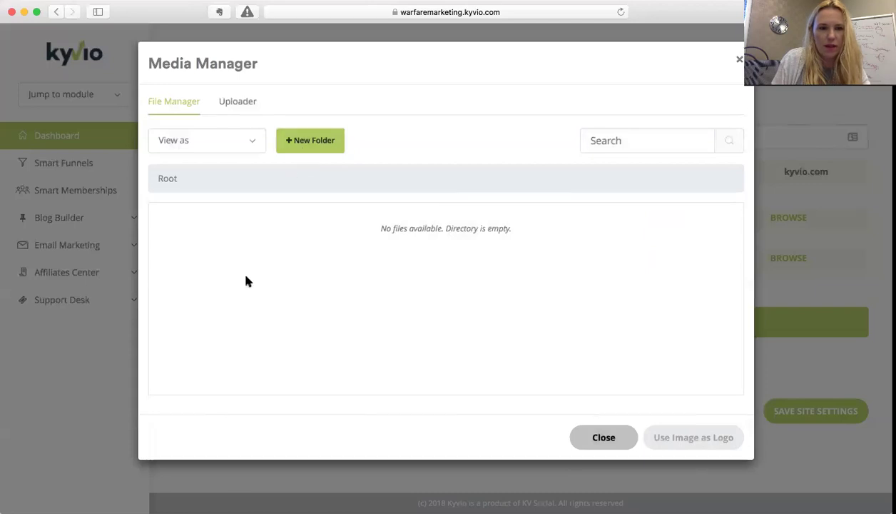
click(320, 146)
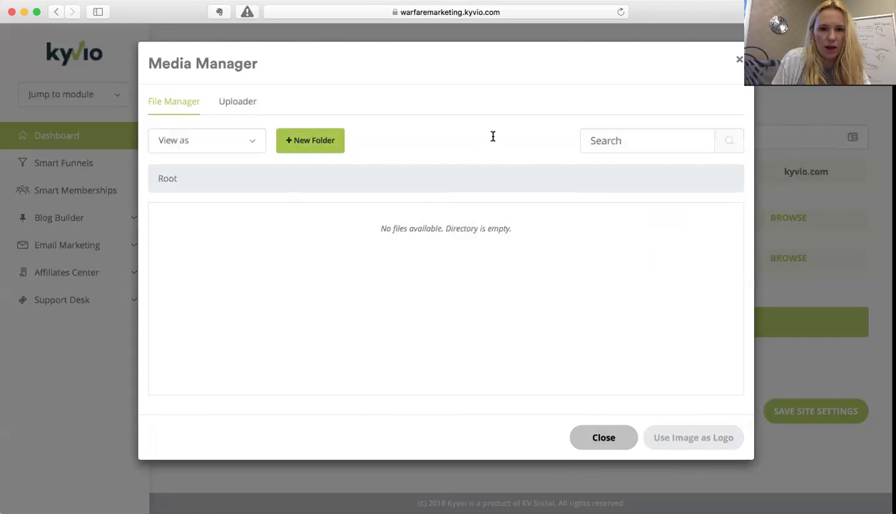
text(B)
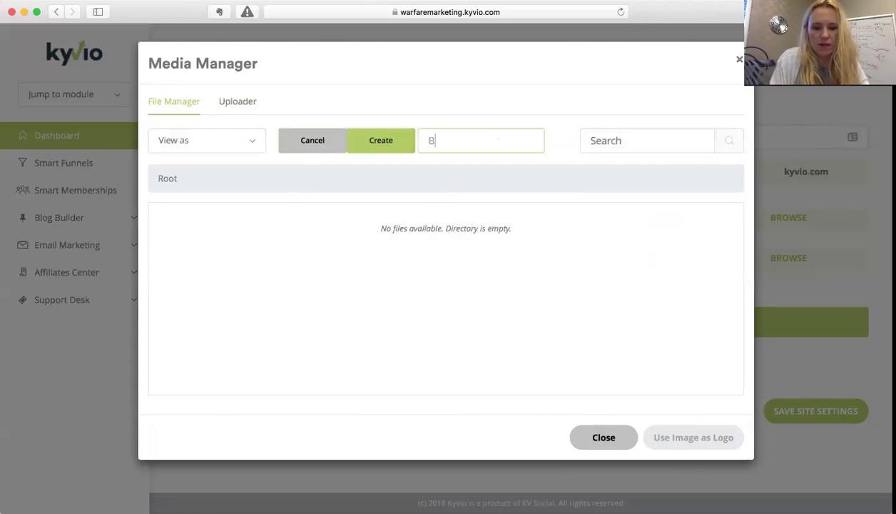
text(GN)
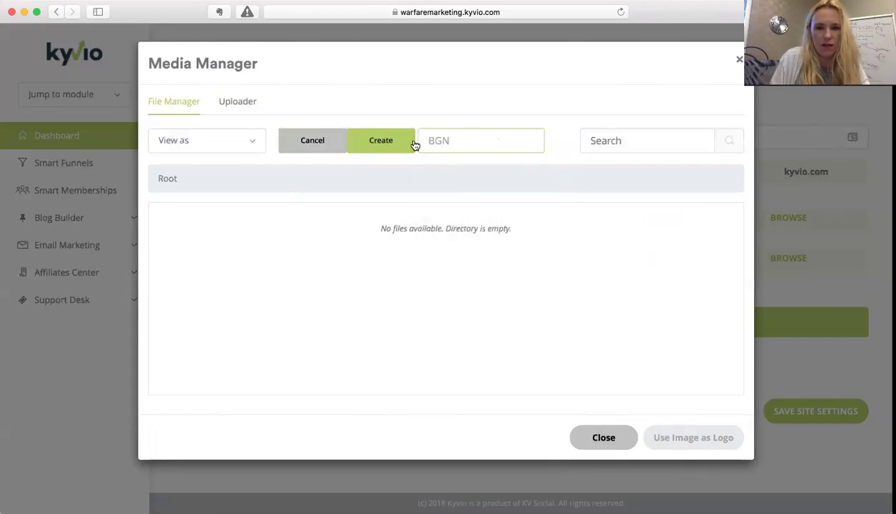
click(372, 146)
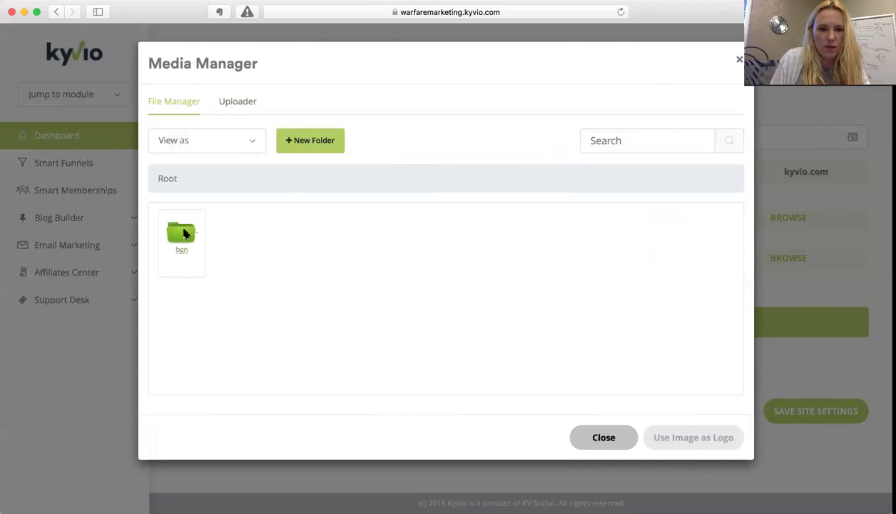
double_click(184, 233)
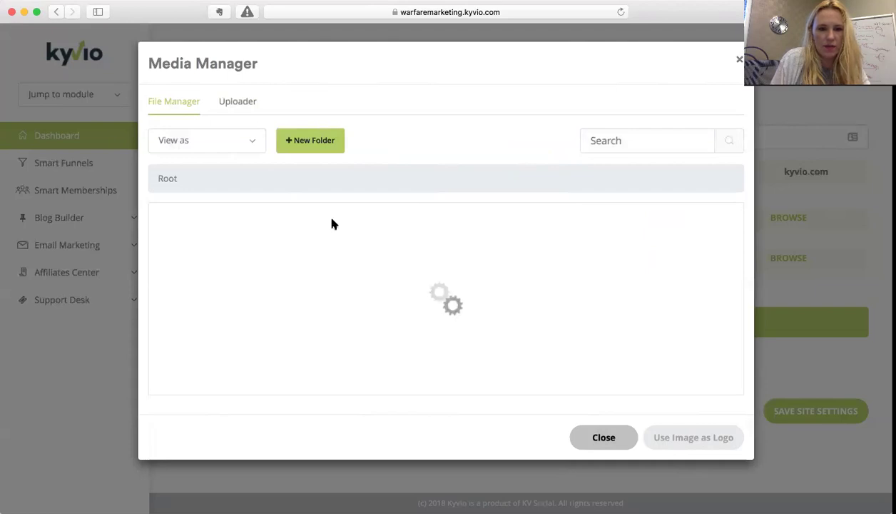
- Create a Logos folder inside bgn, open it, and switch to the uploader
click(325, 140)
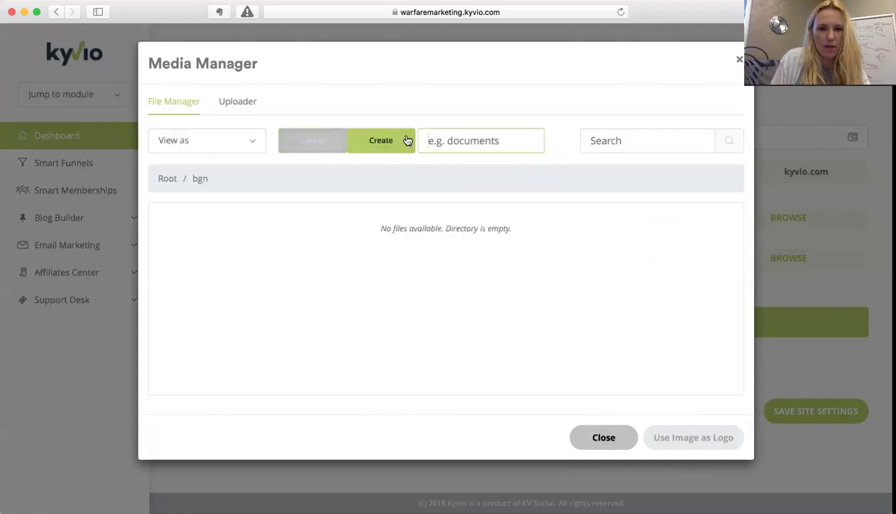
click(464, 138)
text(Logos)
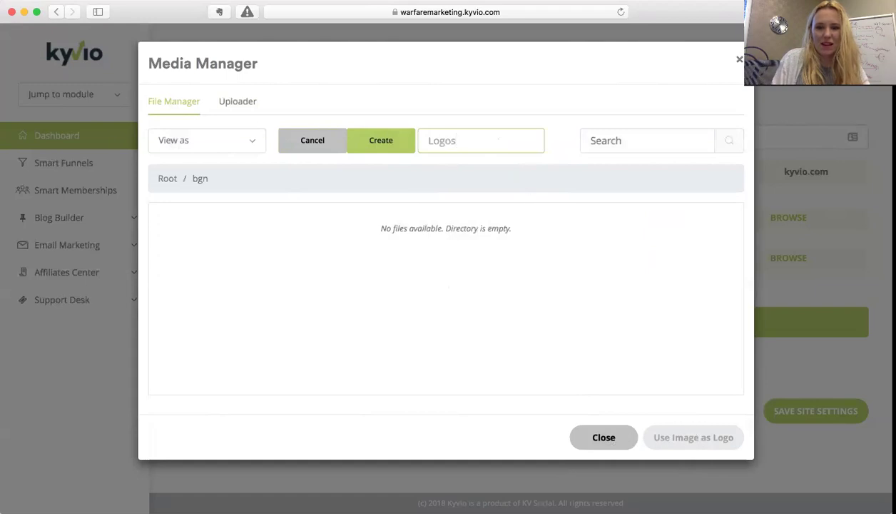
key(Return)
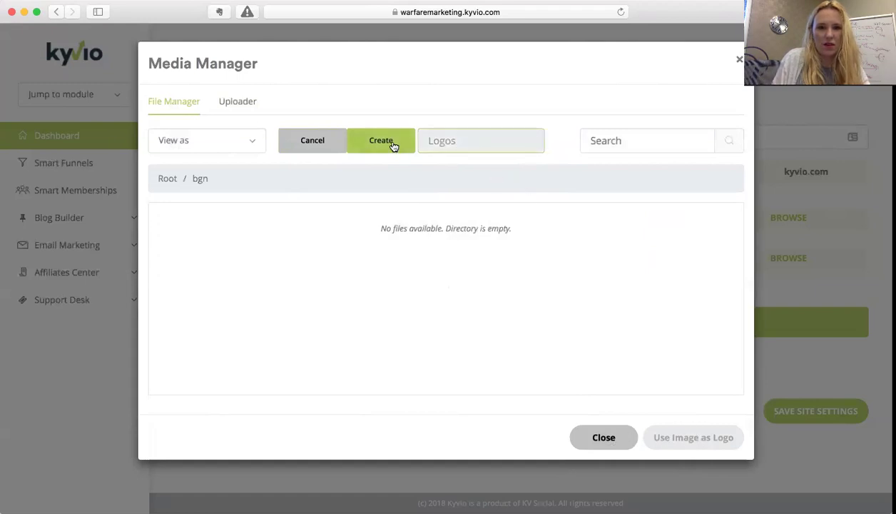
click(393, 145)
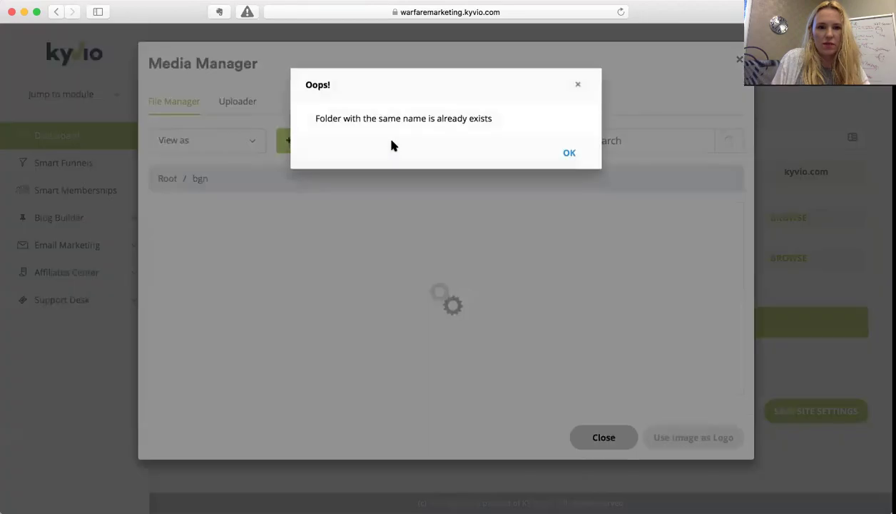
click(567, 153)
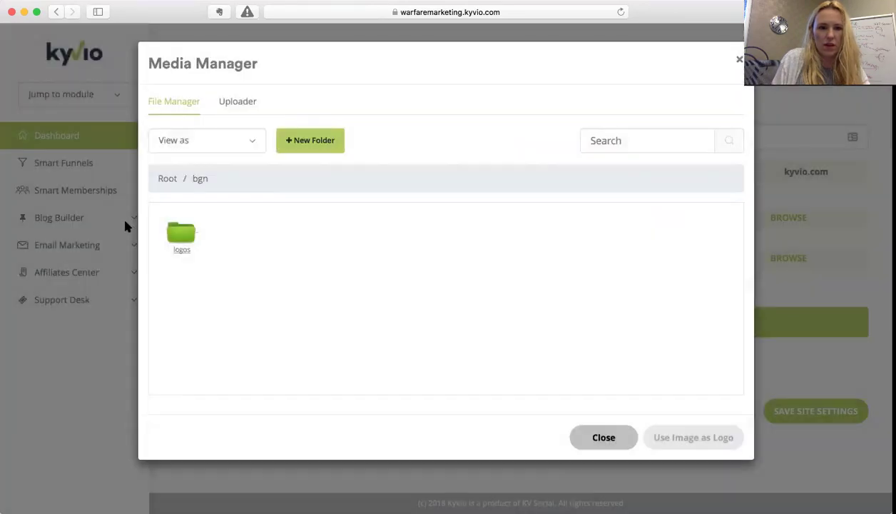
click(169, 236)
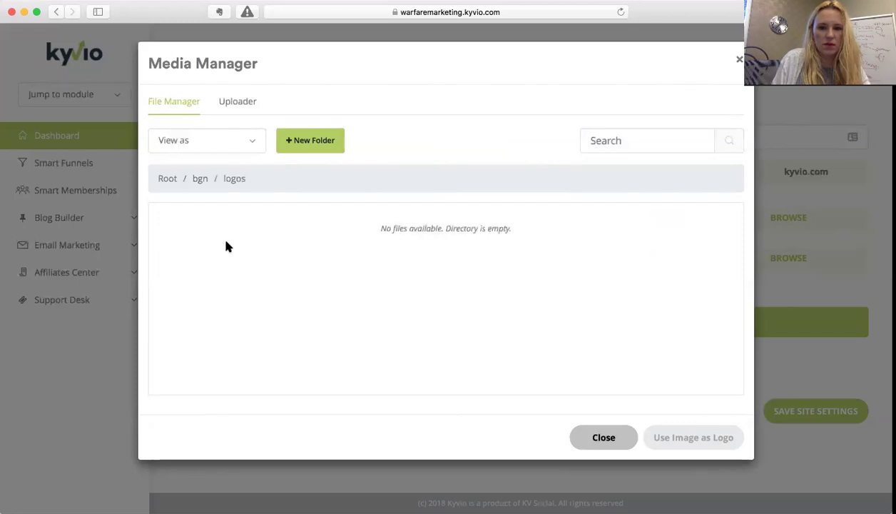
click(243, 103)
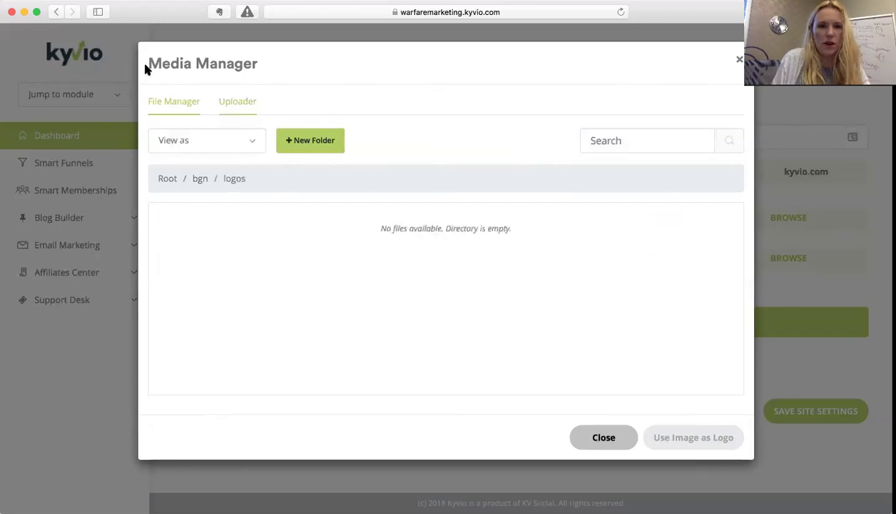
click(241, 103)
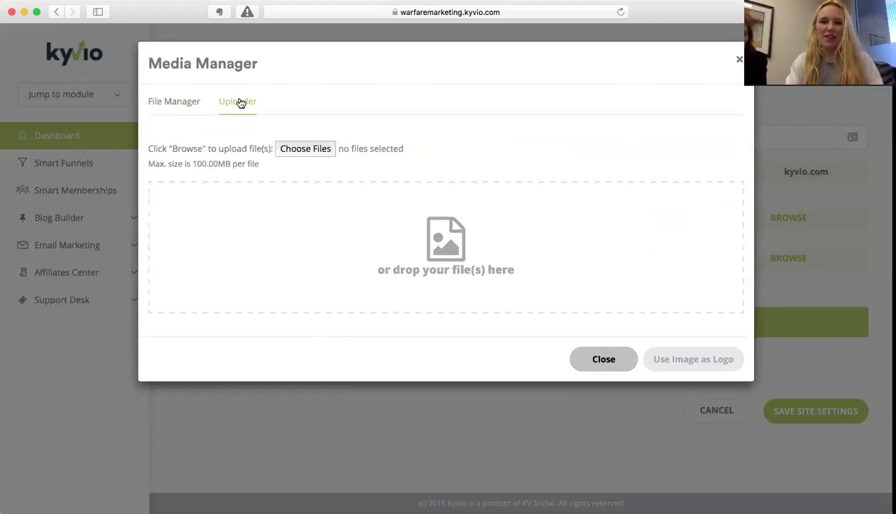
- Upload BGN-Logo-New-520.png and use it as the site logo
click(307, 149)
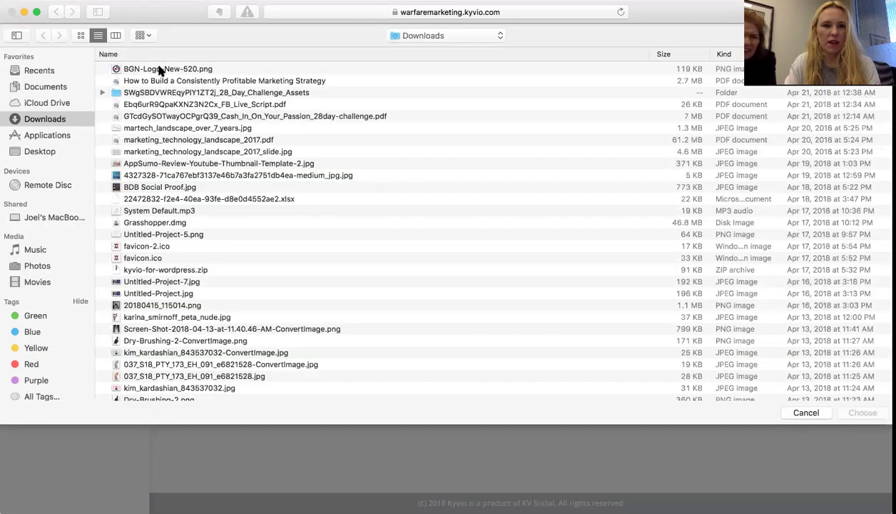
click(160, 69)
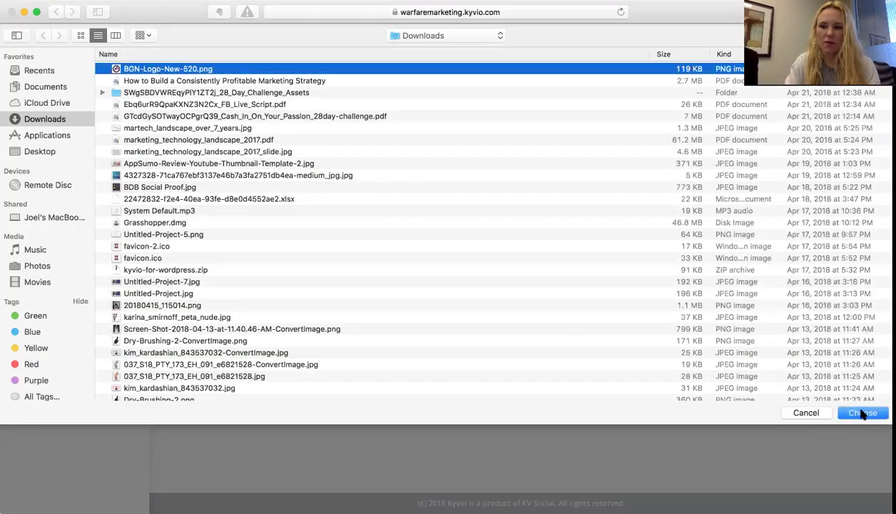
click(862, 414)
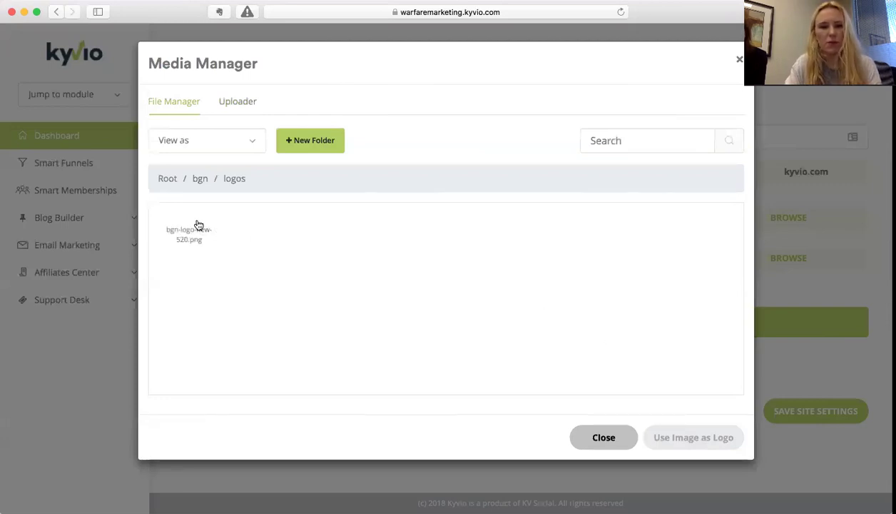
click(189, 228)
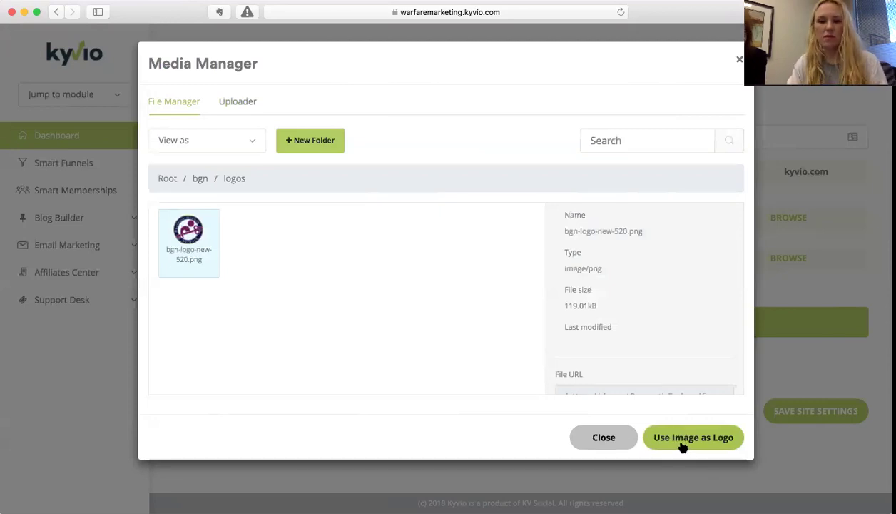
click(683, 446)
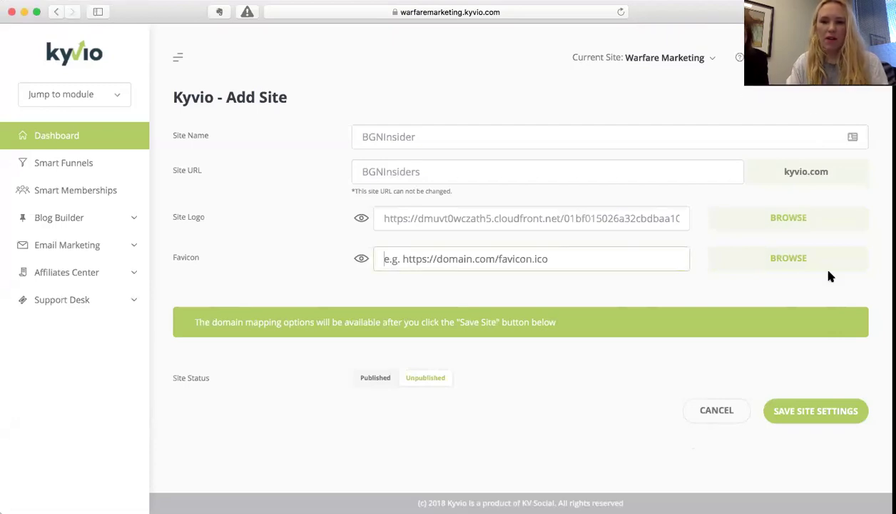
- Use the same BGN logo image as the site favicon, then start a new browser tab
click(793, 262)
click(189, 235)
click(728, 436)
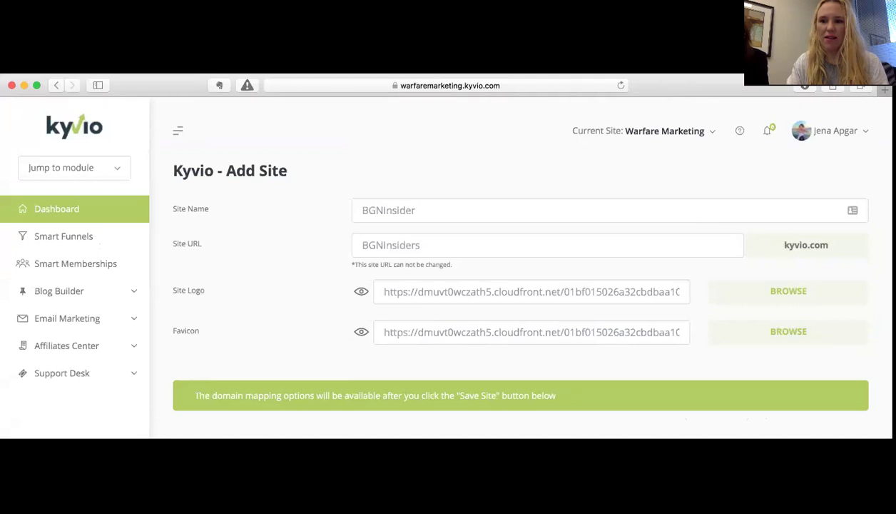
click(863, 88)
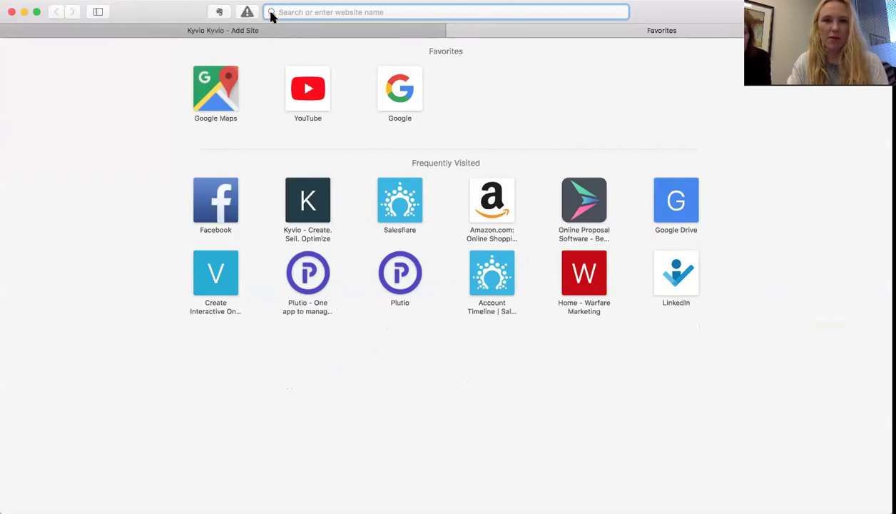
- Load Salesflare in the second browser tab and return to the Kyvio Add Site form
click(302, 32)
click(563, 30)
click(378, 32)
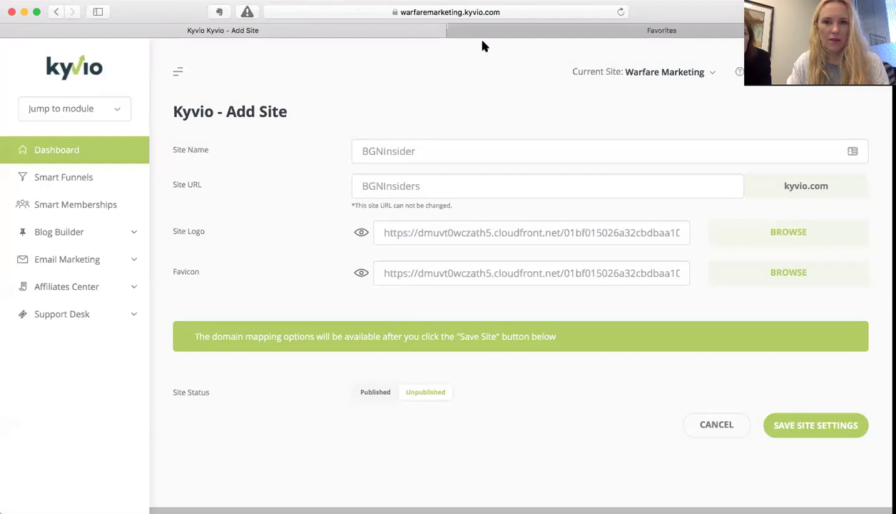
click(659, 31)
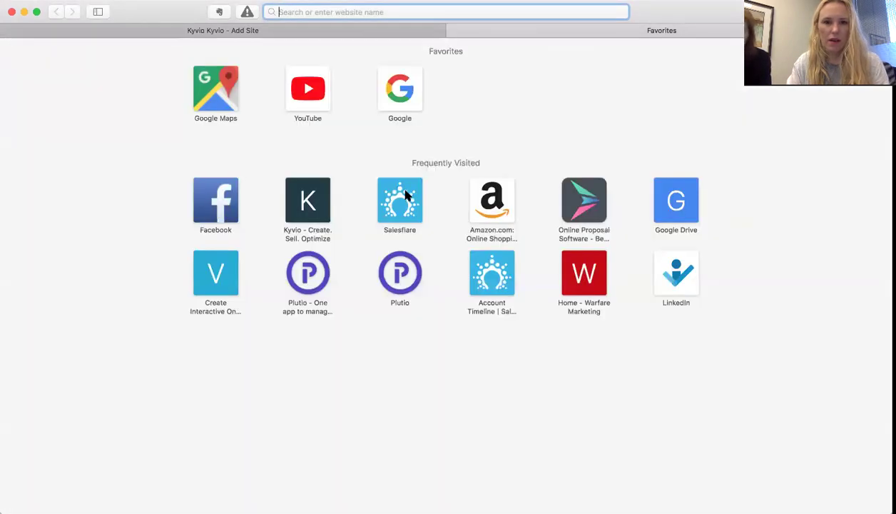
click(403, 197)
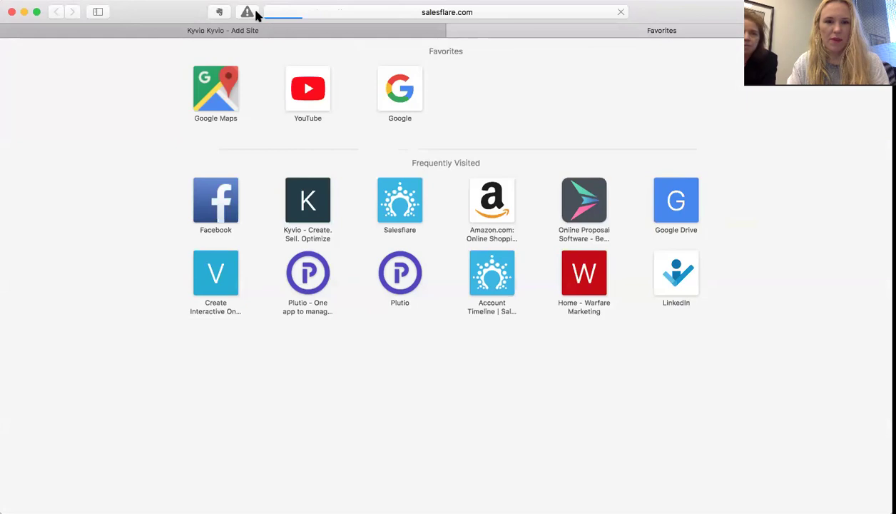
click(239, 29)
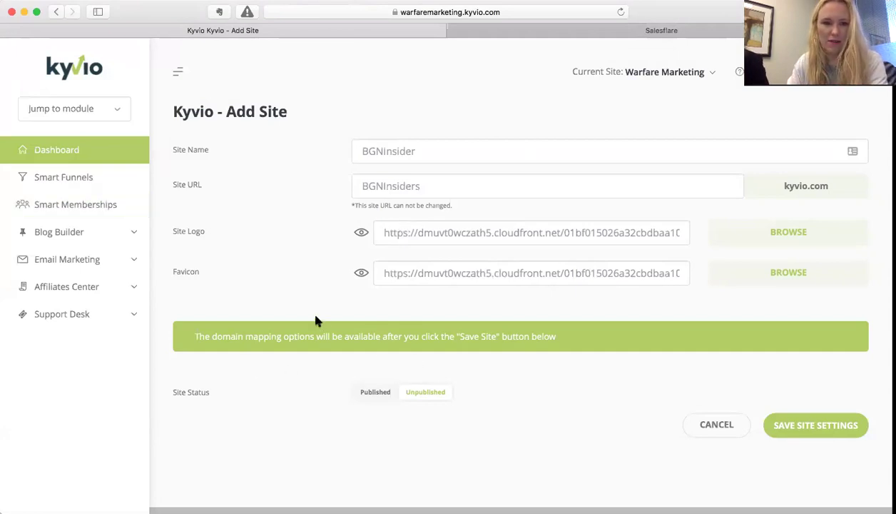
scroll(317, 321, down, 1)
- Set the BGNInsider site status to Published and save the site settings
click(376, 378)
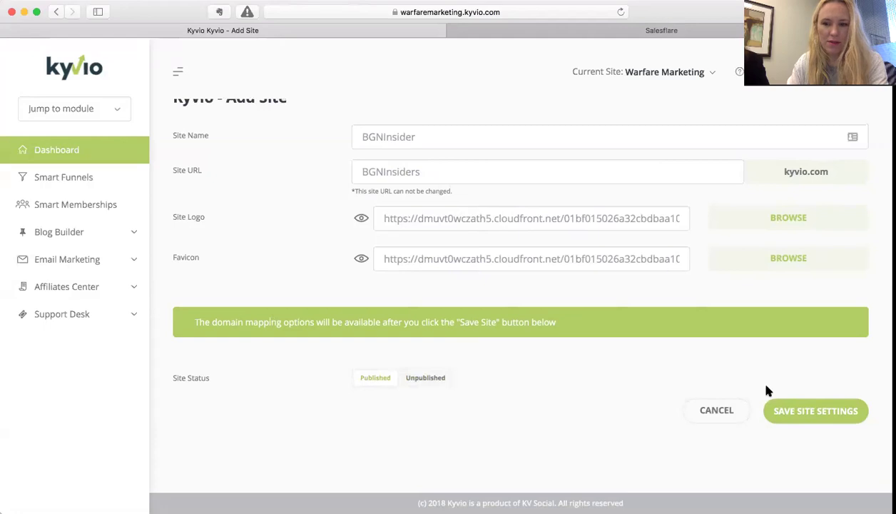
click(800, 413)
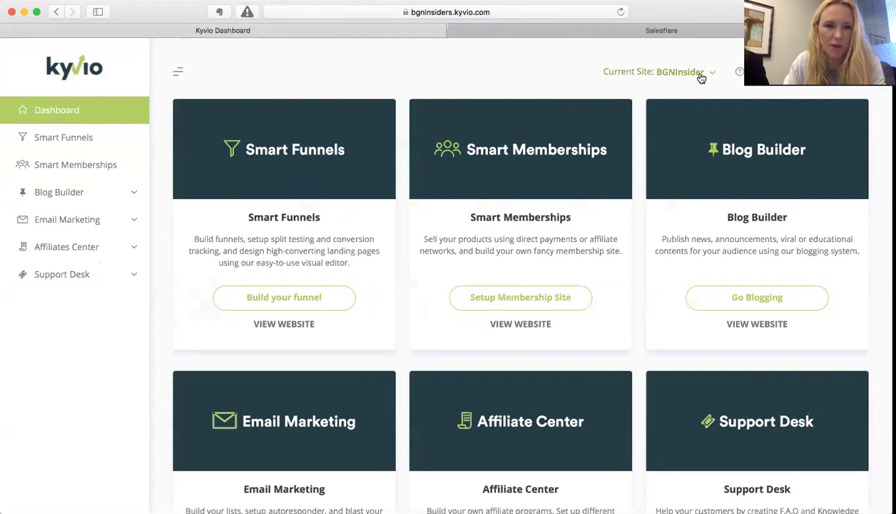
- Start membership setup, retitle the site 'BGNInsider Membership Only', keeping all active products displayed
click(83, 168)
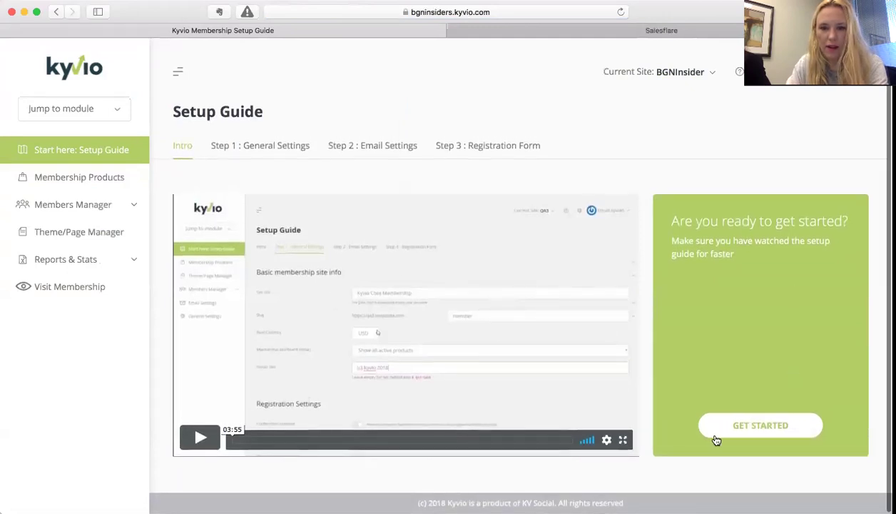
click(743, 426)
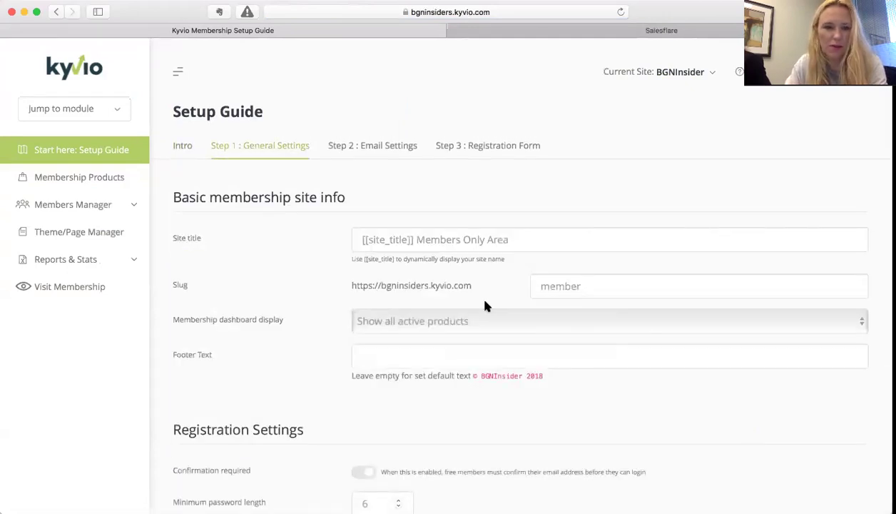
triple_click(412, 240)
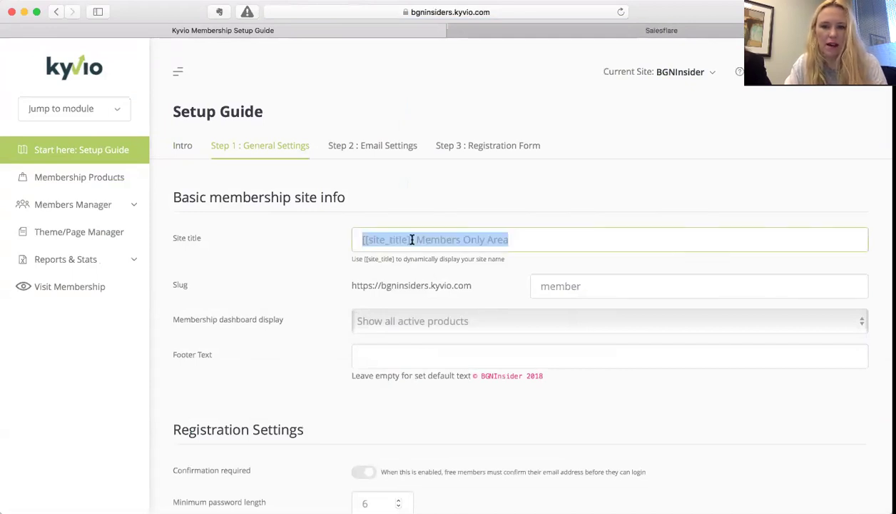
text(BGNI)
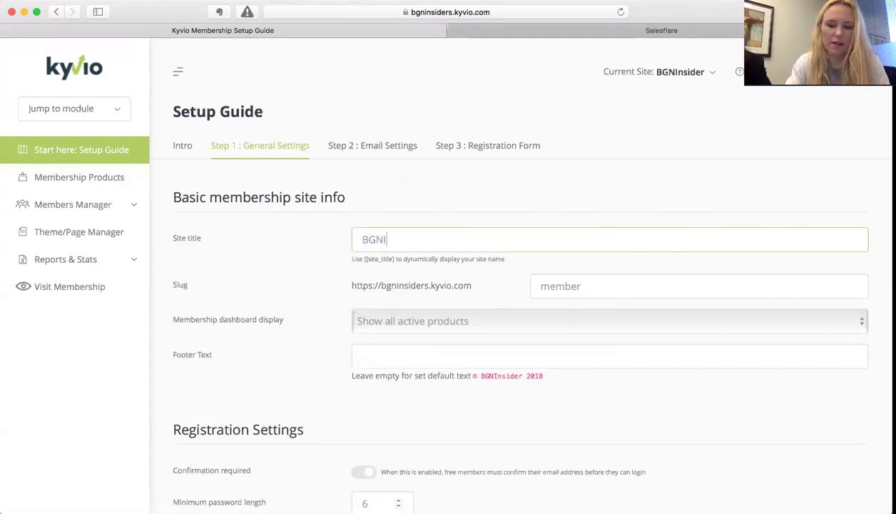
text(nsider Mem)
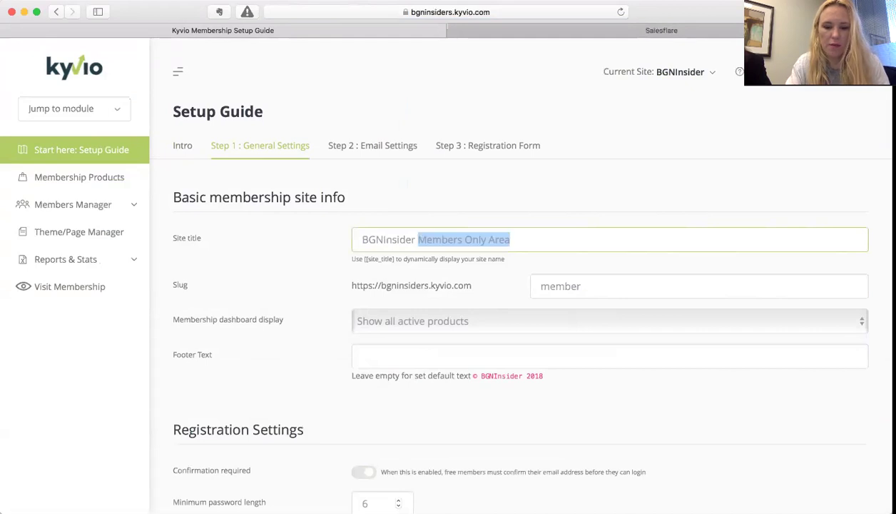
text(bership Only)
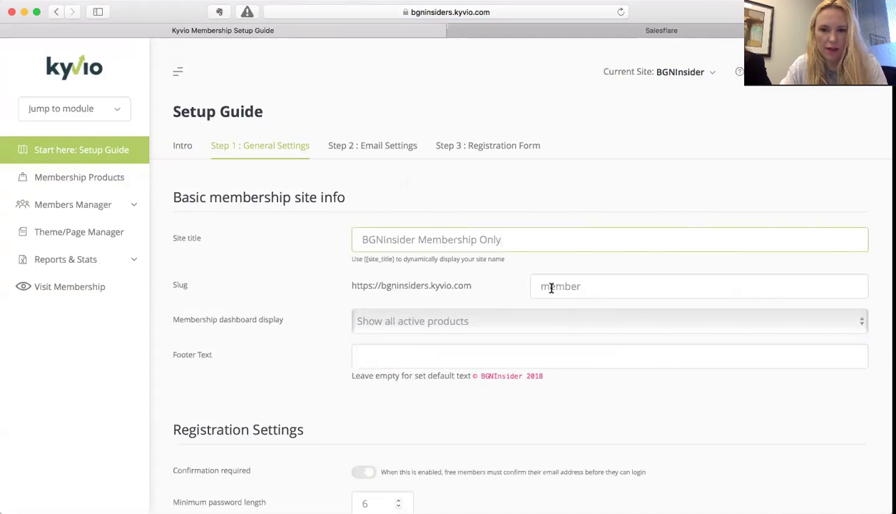
drag(603, 286, 450, 285)
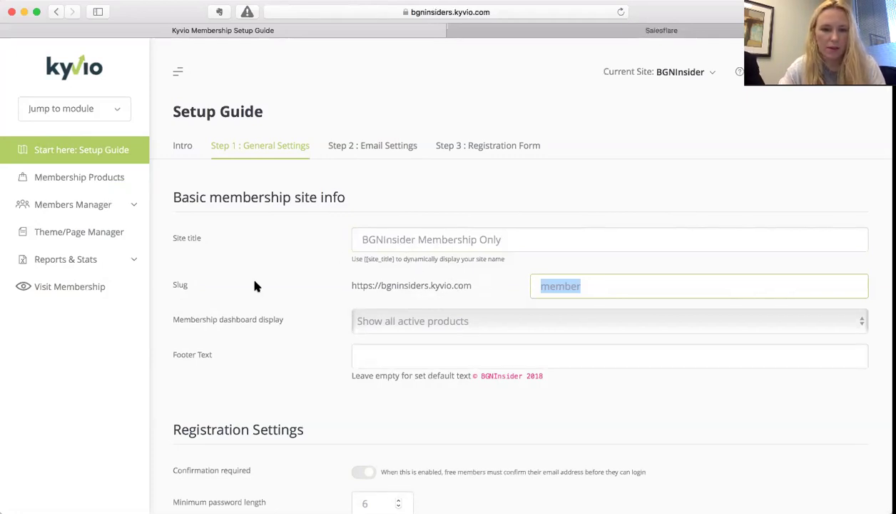
click(394, 319)
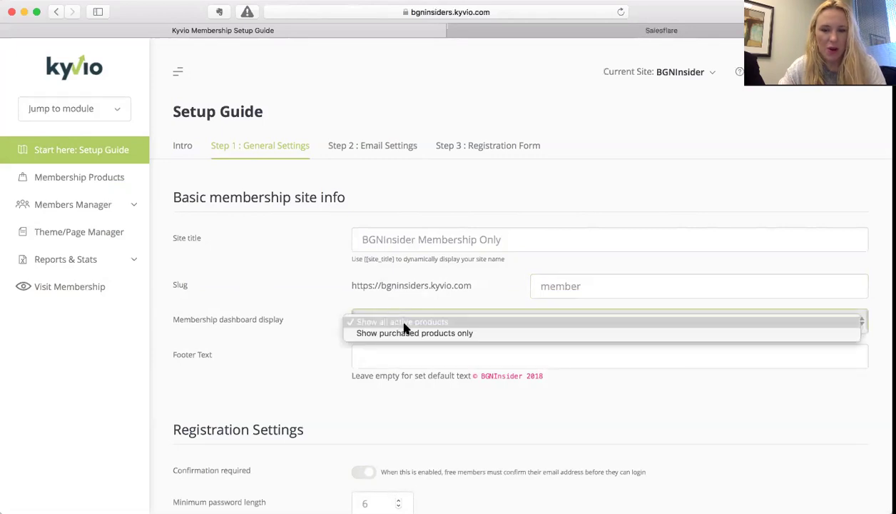
click(404, 322)
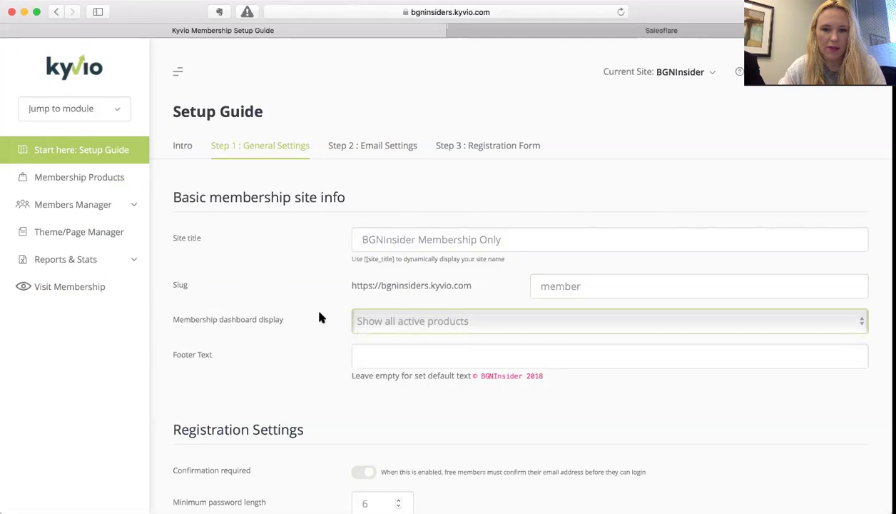
scroll(332, 328, down, 3)
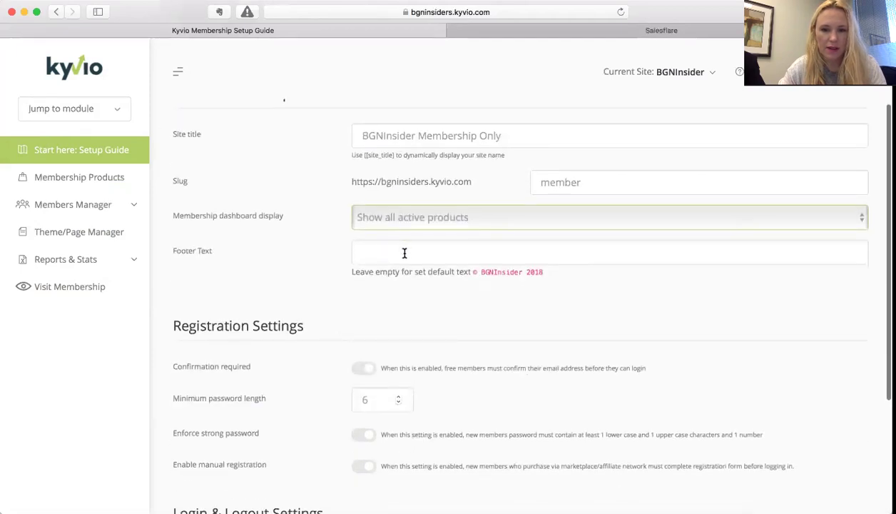
- Set the footer text to 'Copyright Business Growth Network 2018 an Affiliate of Warfare Marketing'
click(404, 253)
text(Cop)
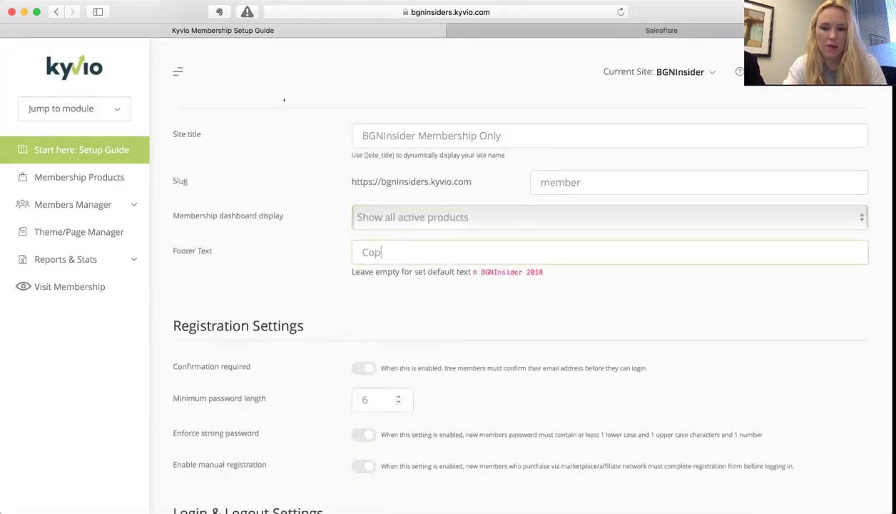
text(yri)
key(BackSpace)
key(BackSpace)
text(write)
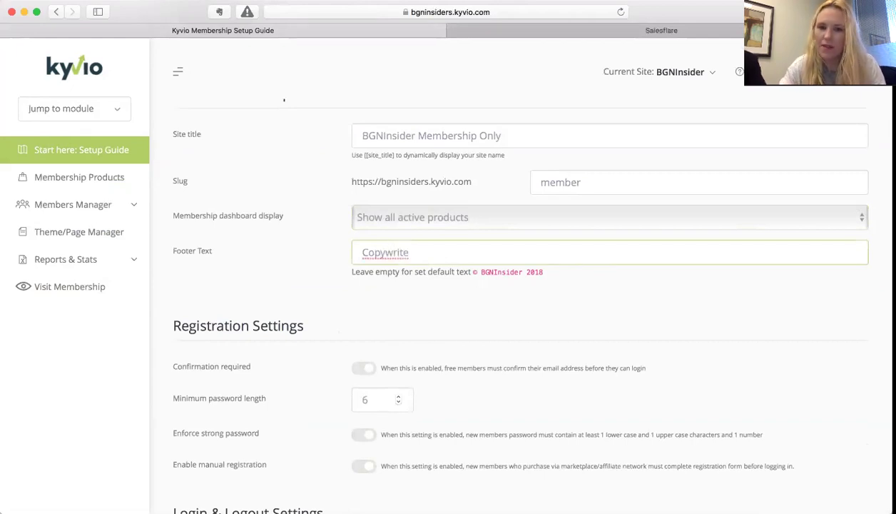
right_click(375, 254)
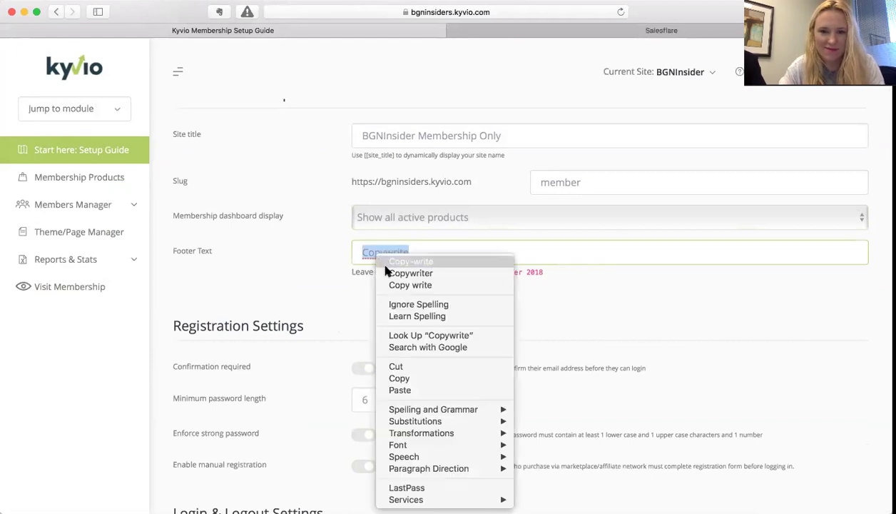
click(385, 272)
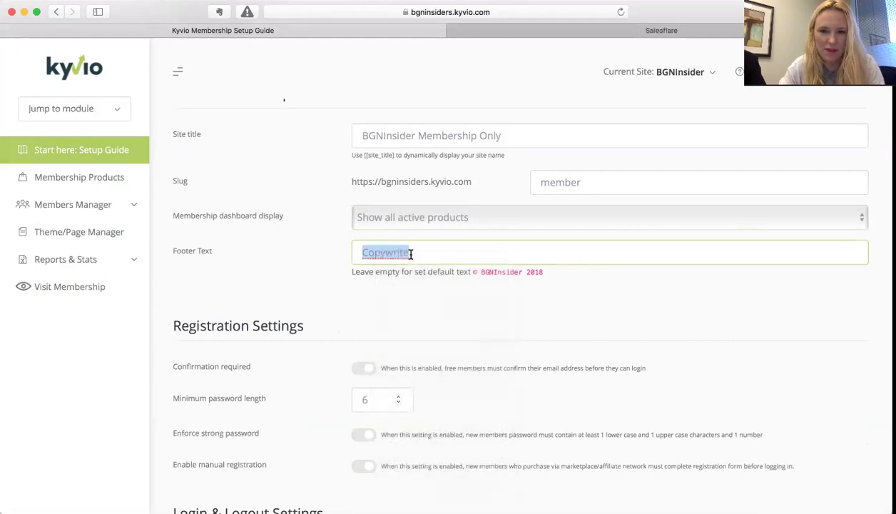
click(414, 252)
key(BackSpace)
key(BackSpace)
key(BackSpace)
key(BackSpace)
key(BackSpace)
key(BackSpace)
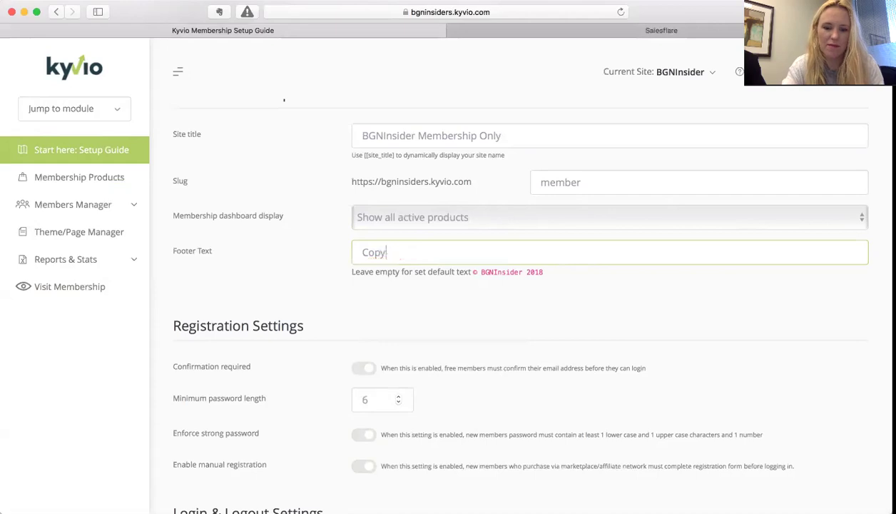
text(right )
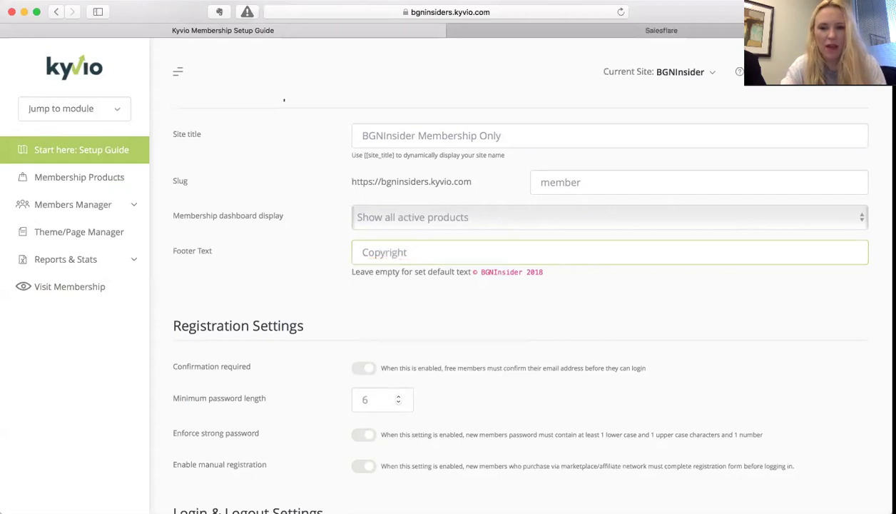
text(Business G)
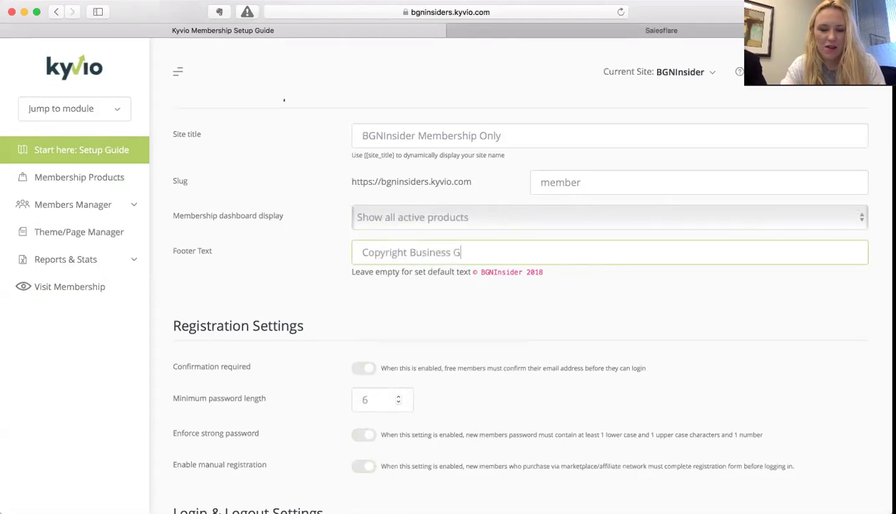
text(rowth Netwo)
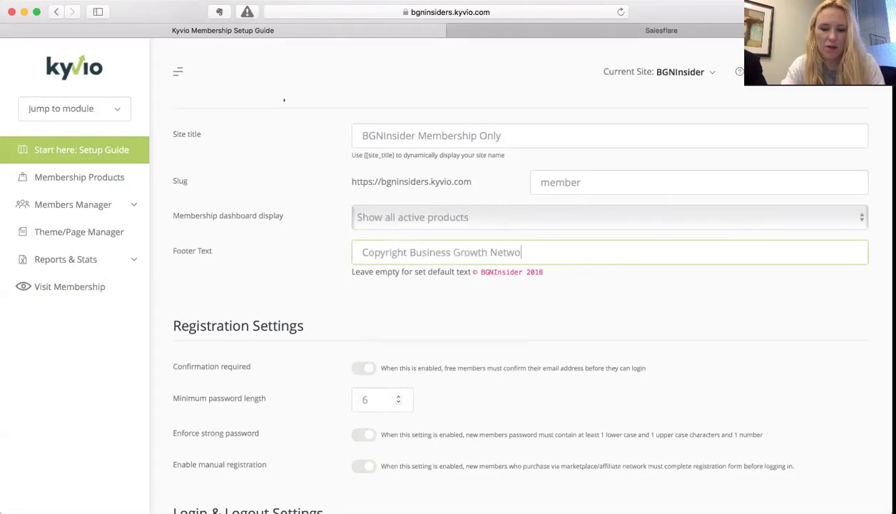
text(rk 201)
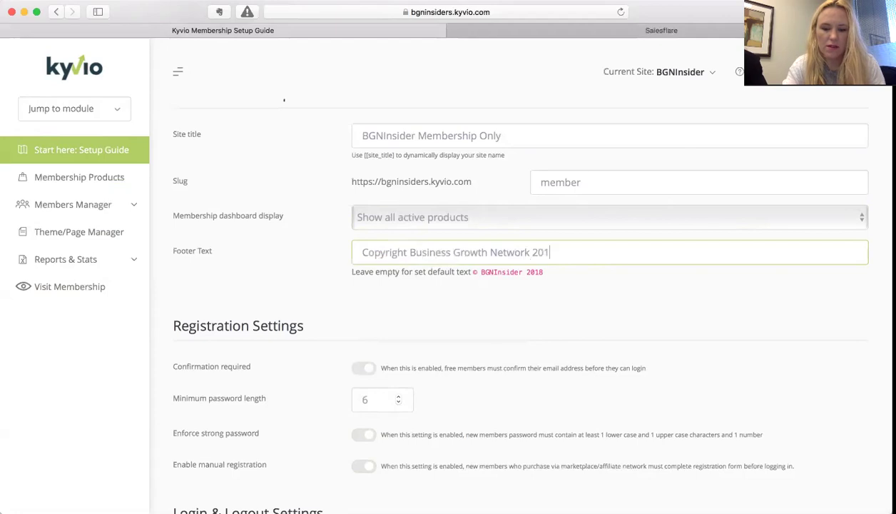
text(8 an Affi)
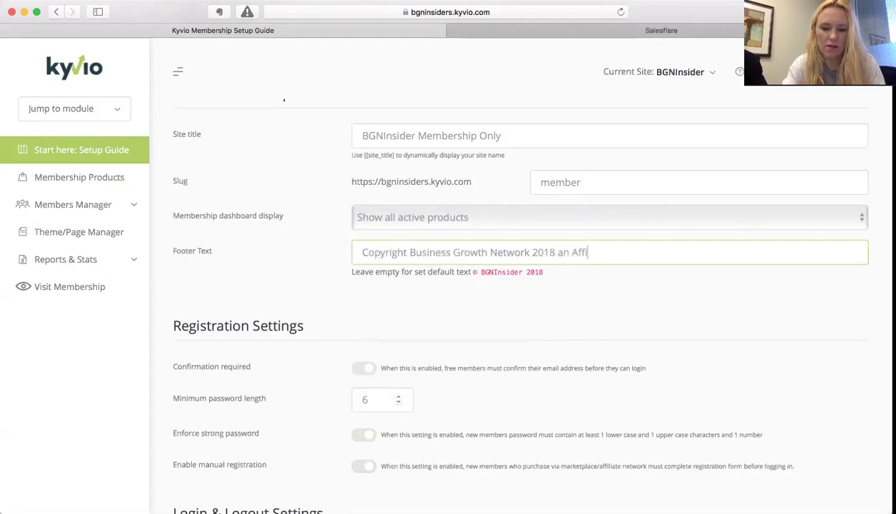
text(liate of War)
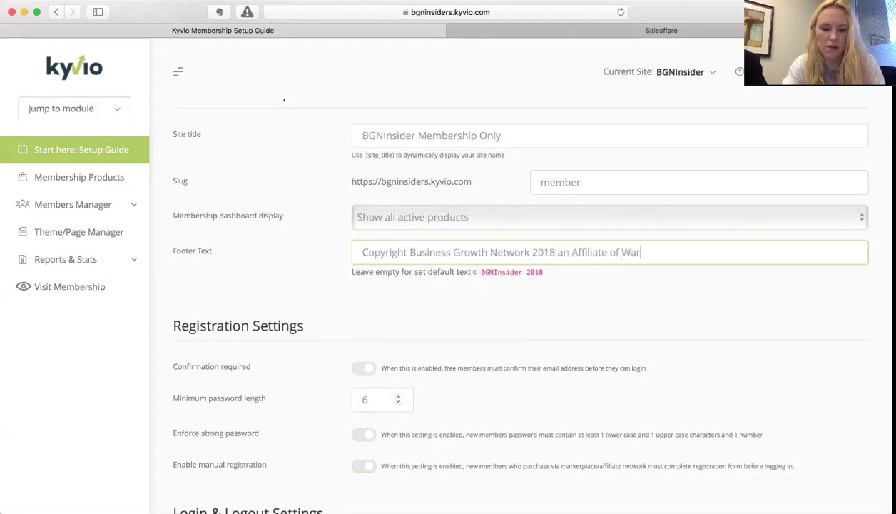
text(fare Marketing)
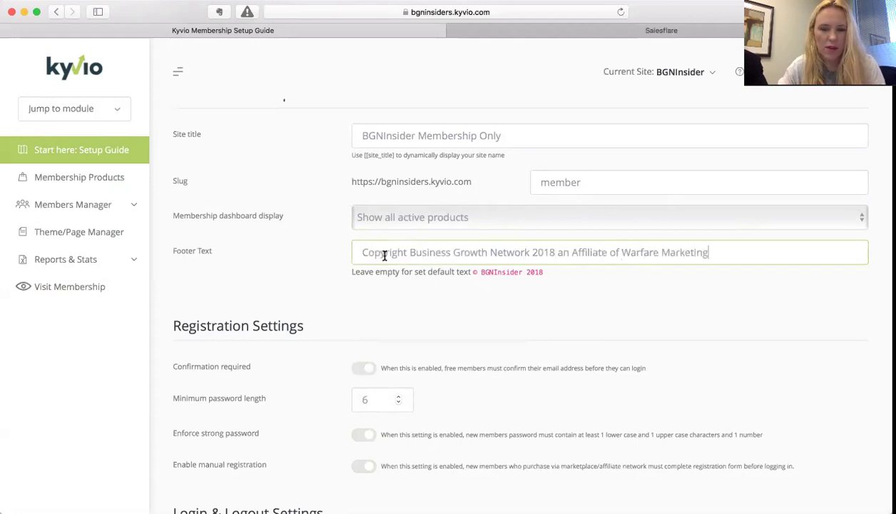
scroll(384, 255, down, 2)
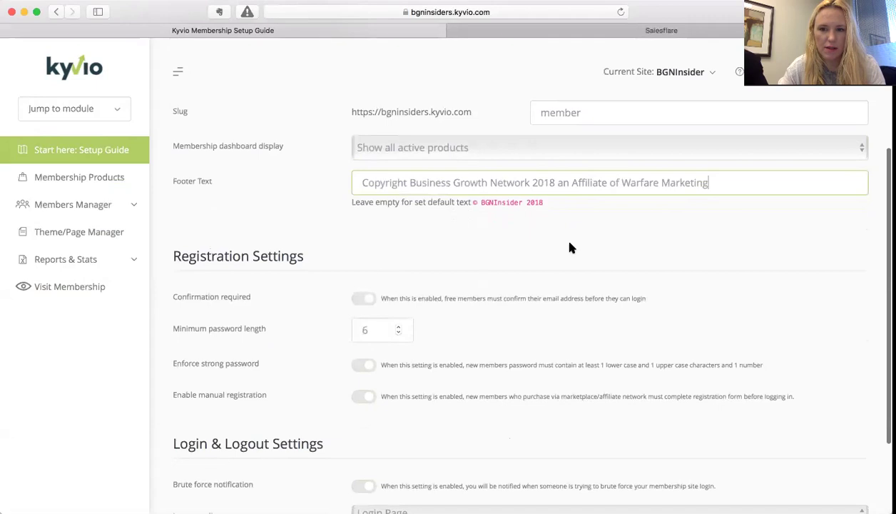
- Require email confirmation, enable manual registration and brute force notification, keeping logout redirect on Login Page
scroll(570, 248, down, 2)
scroll(570, 248, down, 1)
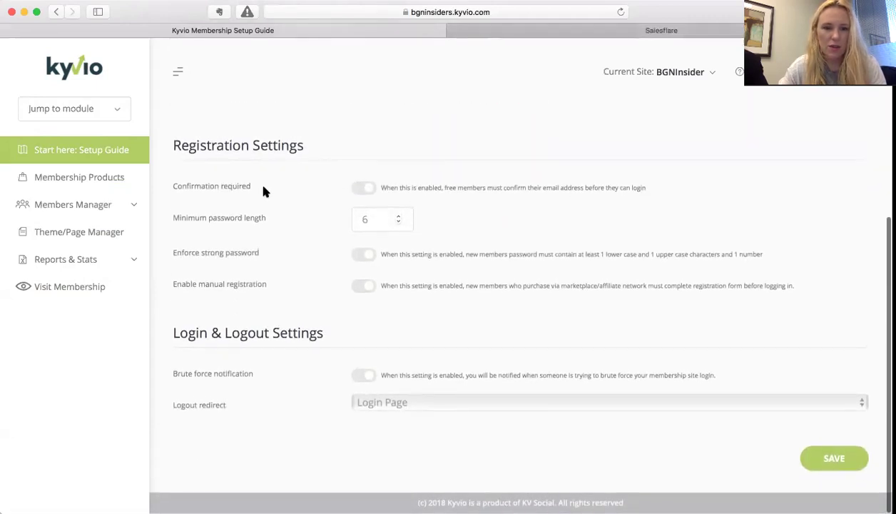
click(366, 188)
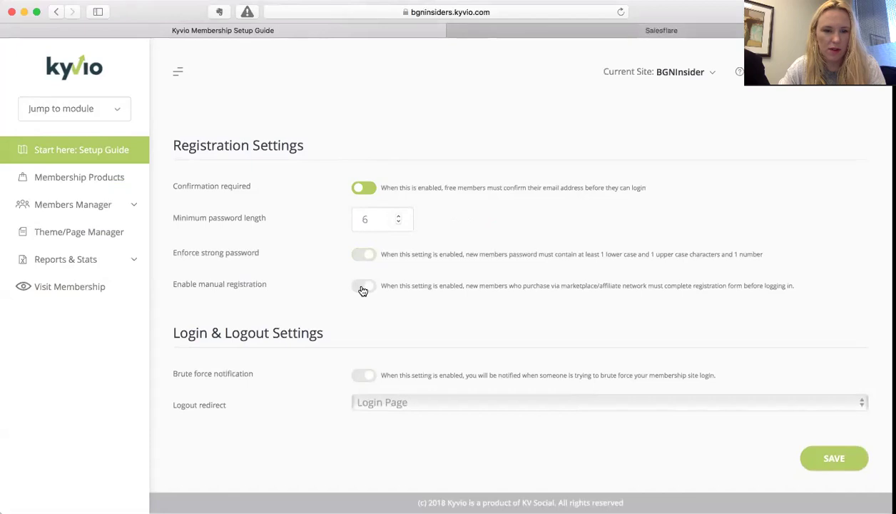
scroll(363, 291, down, 2)
click(362, 287)
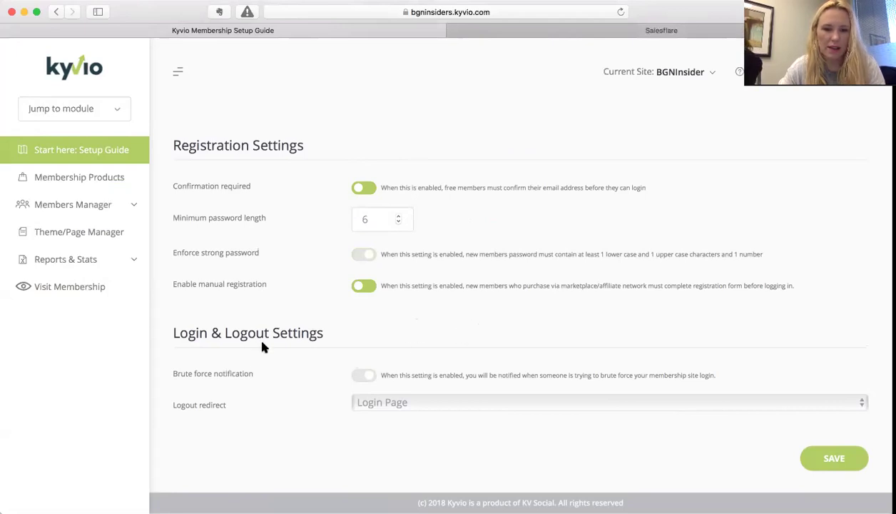
click(367, 376)
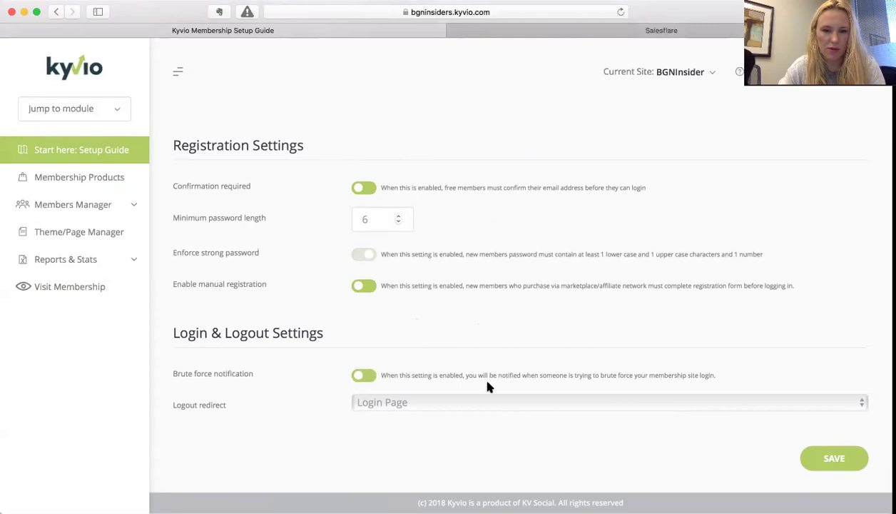
click(439, 404)
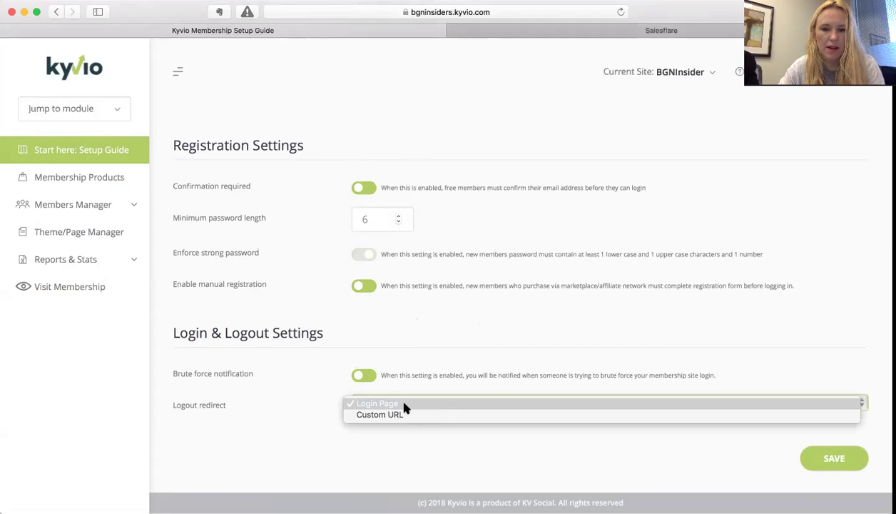
click(404, 405)
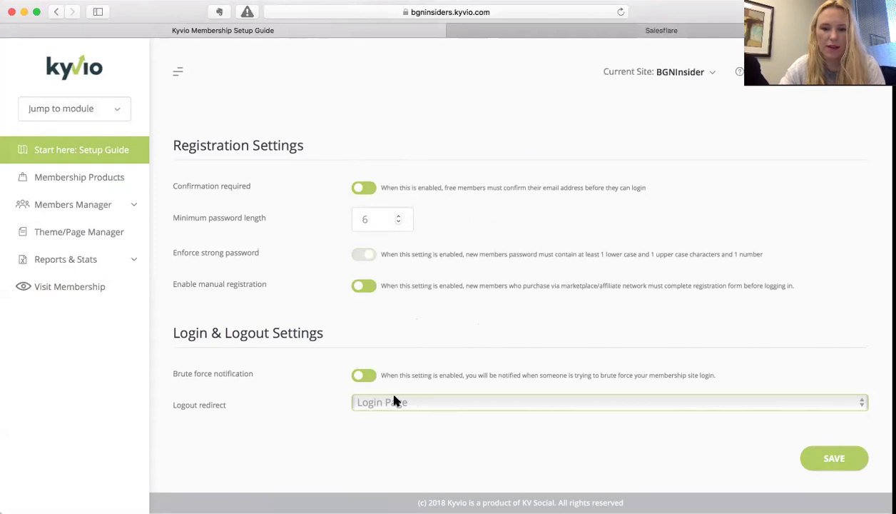
- Save the registration settings and move on to Step 2: Email Settings
click(834, 456)
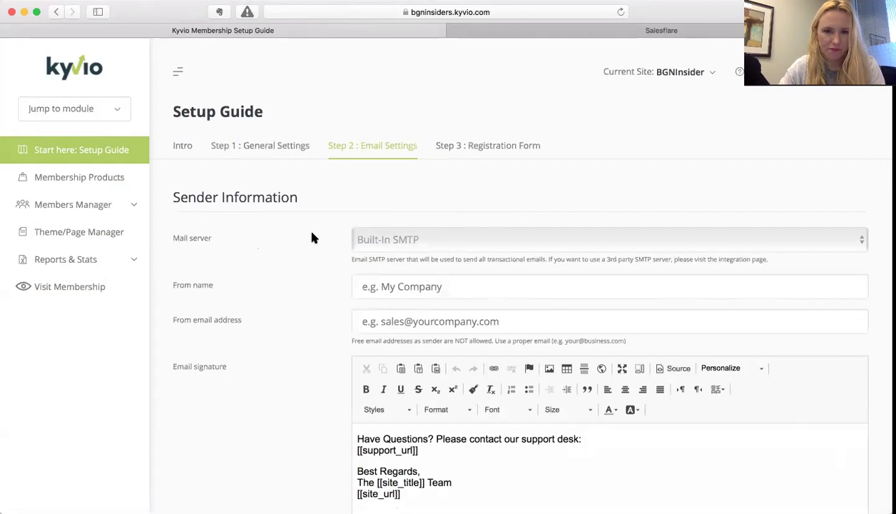
scroll(311, 237, down, 3)
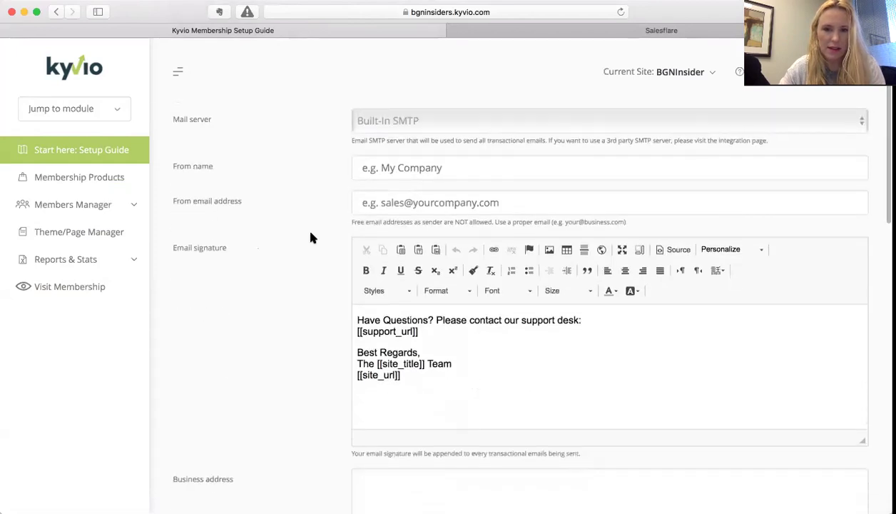
scroll(311, 237, up, 4)
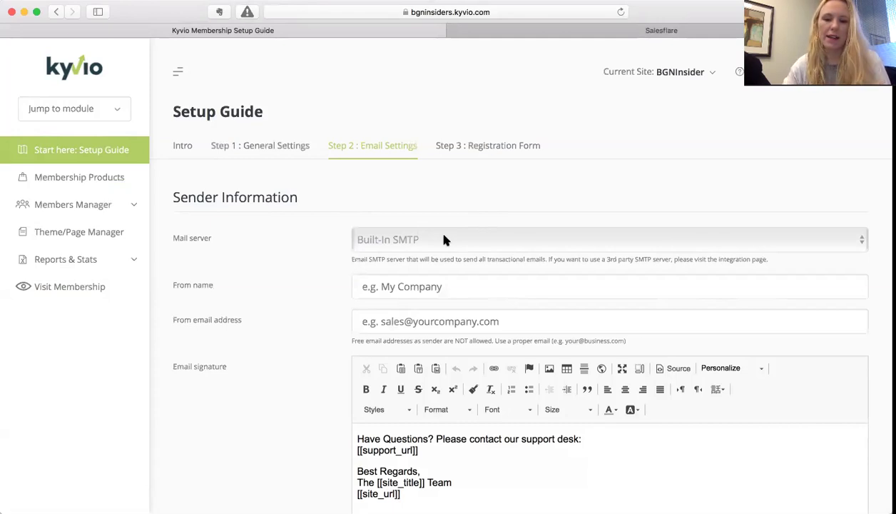
scroll(307, 265, down, 2)
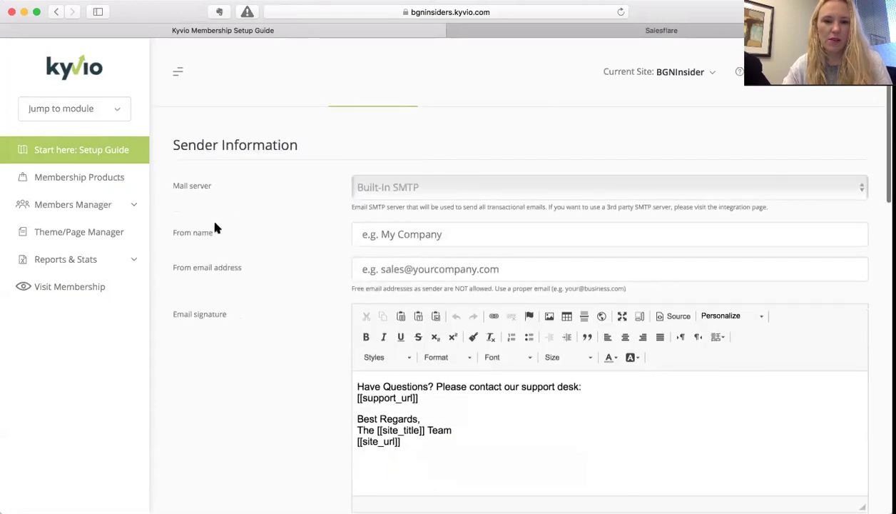
- Set the From name to BGNInsiders and fill in the support sender e-mail address
click(381, 233)
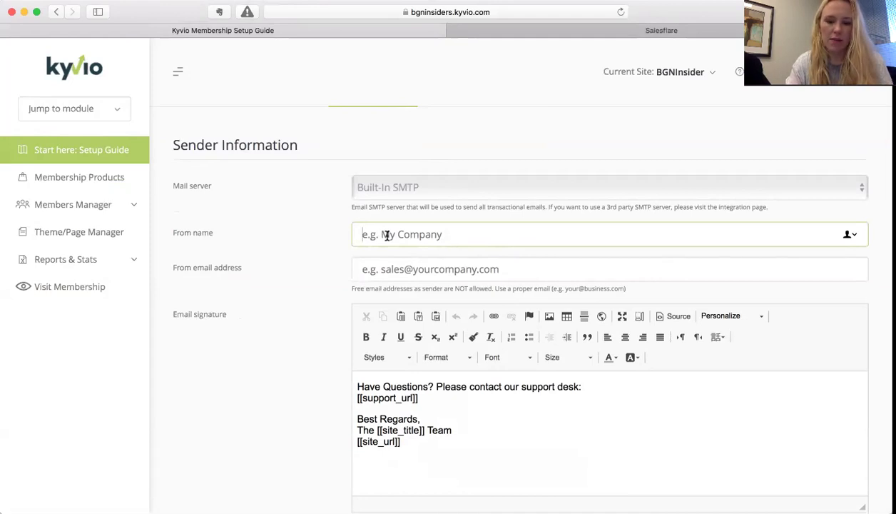
text(BGNInsiders)
click(372, 269)
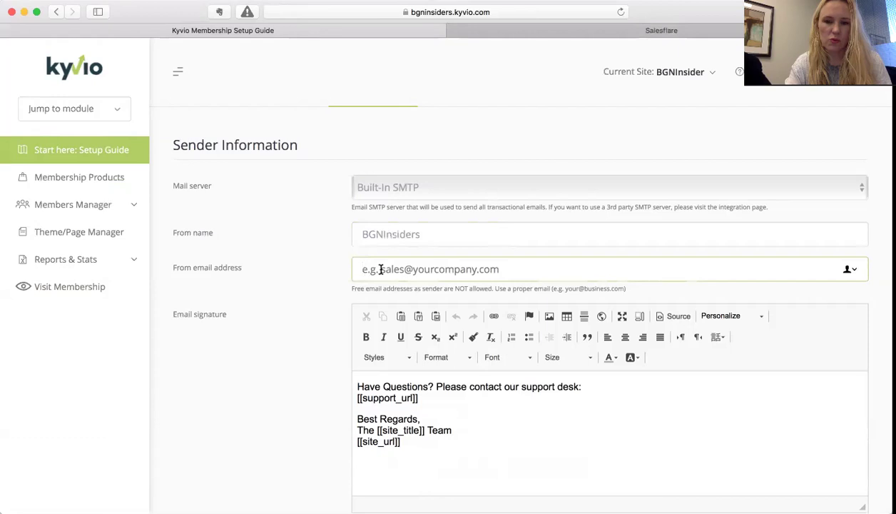
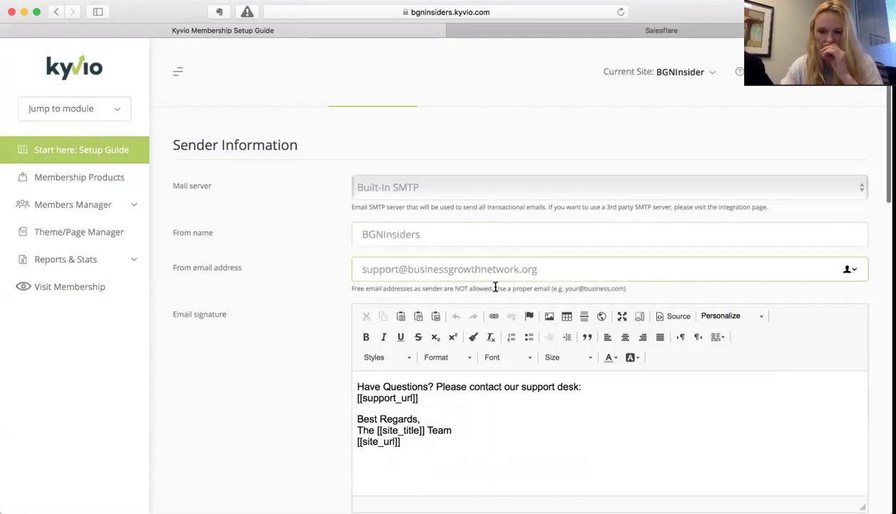
scroll(495, 287, down, 2)
scroll(496, 286, down, 2)
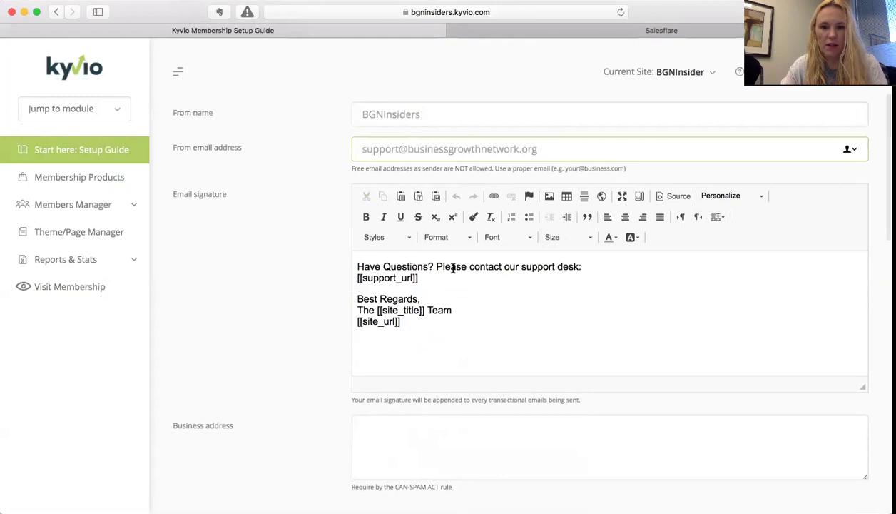
- Extend the signature to 'Have Questions, Comments or Concerns' and join [[support_url]] onto that line
drag(356, 265, 429, 266)
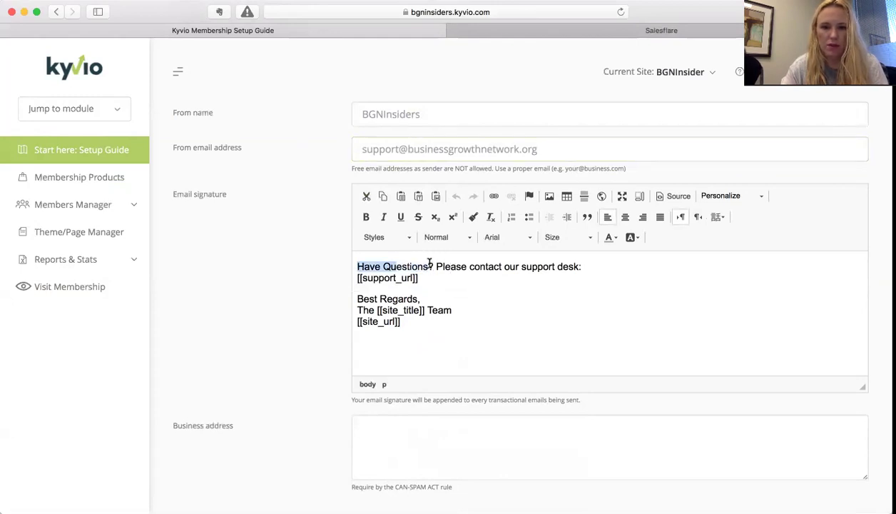
click(428, 262)
text(, C)
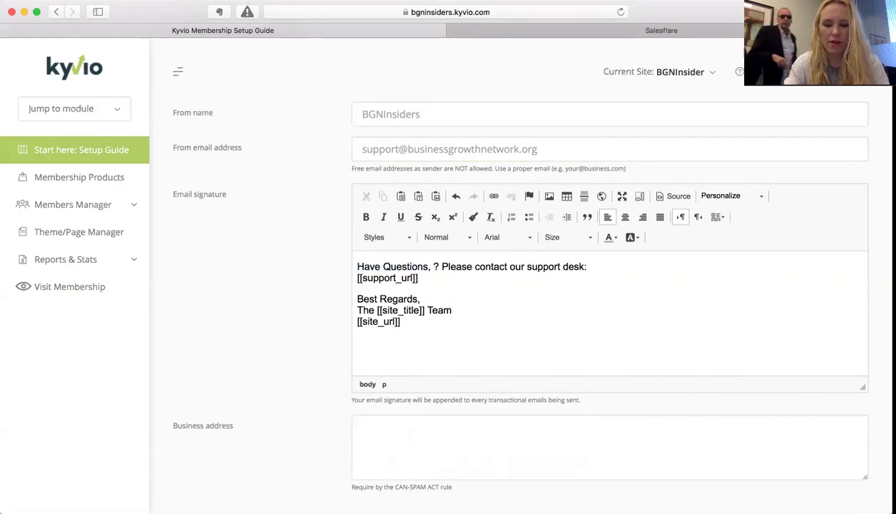
text(omments or C)
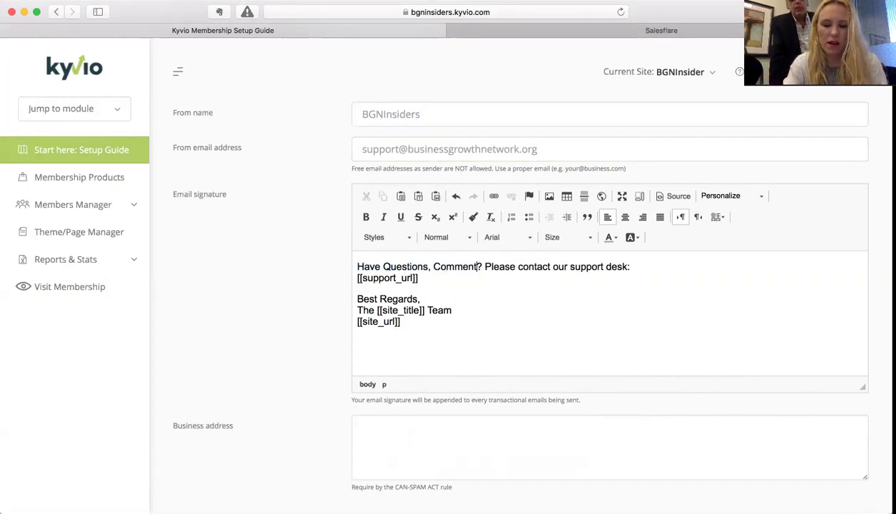
text(oncerns)
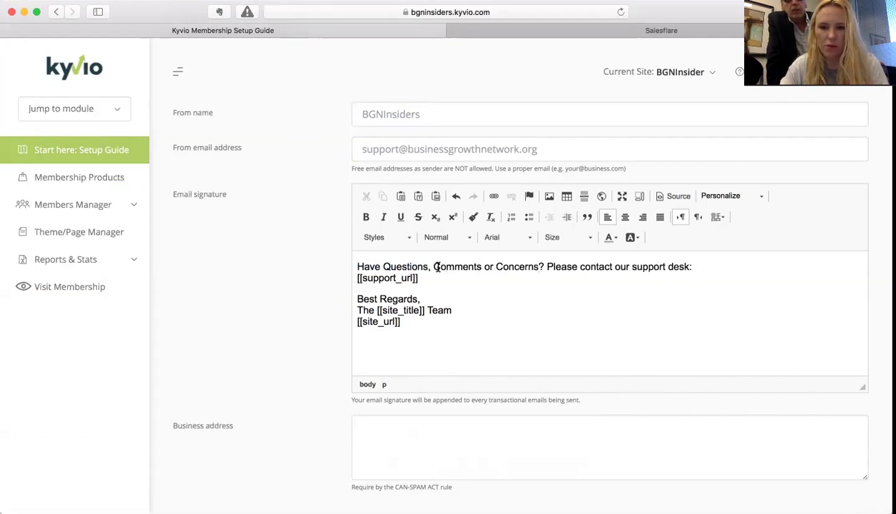
drag(539, 150, 330, 145)
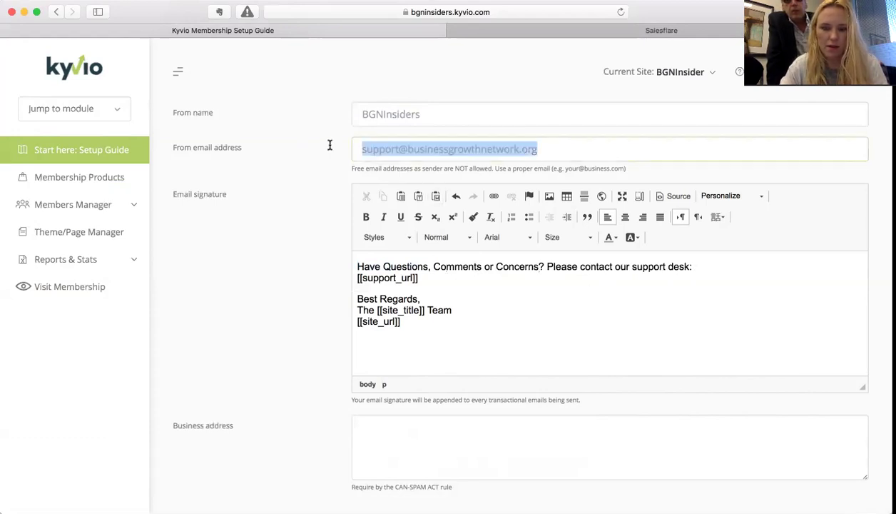
drag(424, 277, 345, 276)
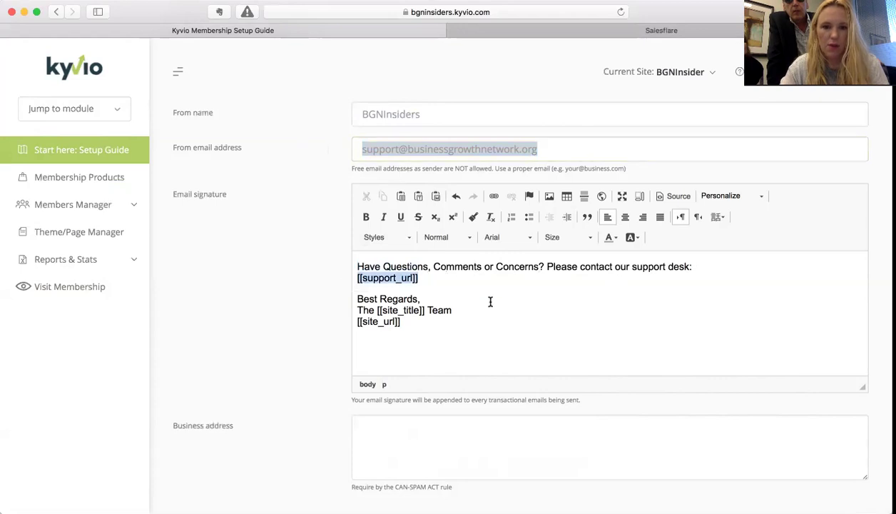
click(491, 302)
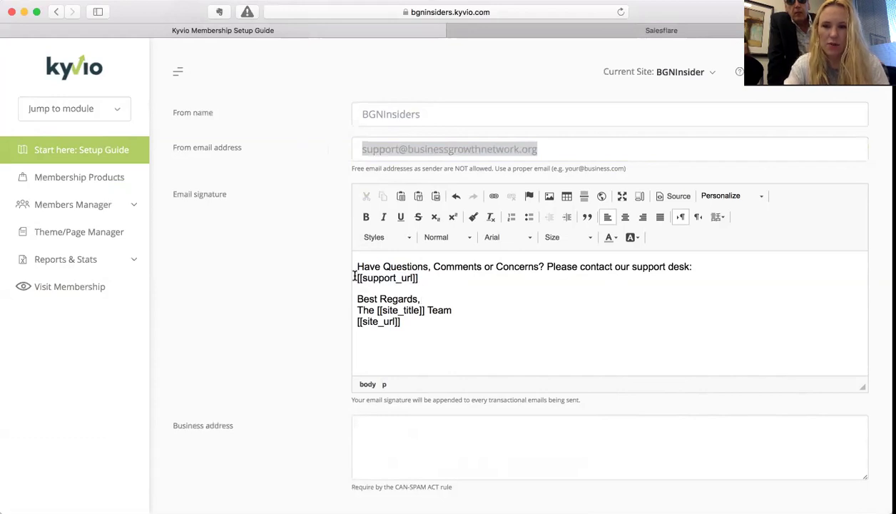
click(354, 277)
key(BackSpace)
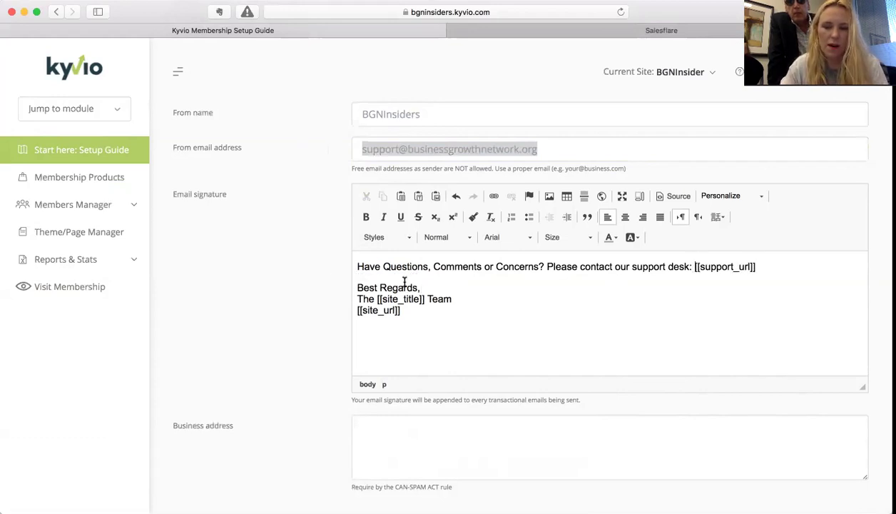
- Replace the 'Best Regards' sign-off in the signature with 'Sincerely'
drag(419, 287, 344, 287)
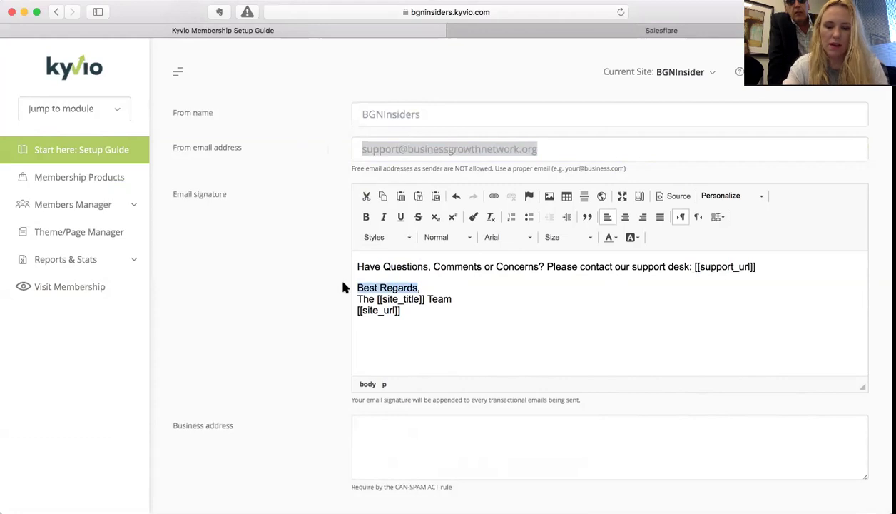
text(S)
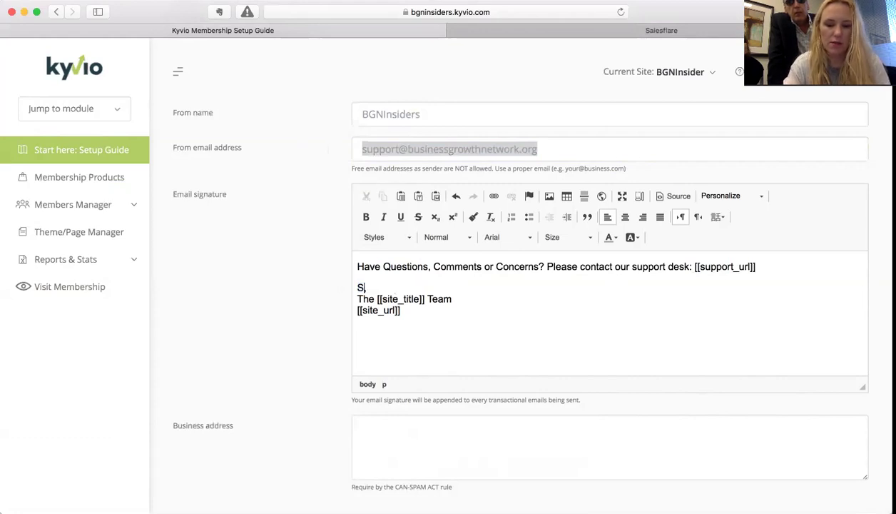
text(incerly)
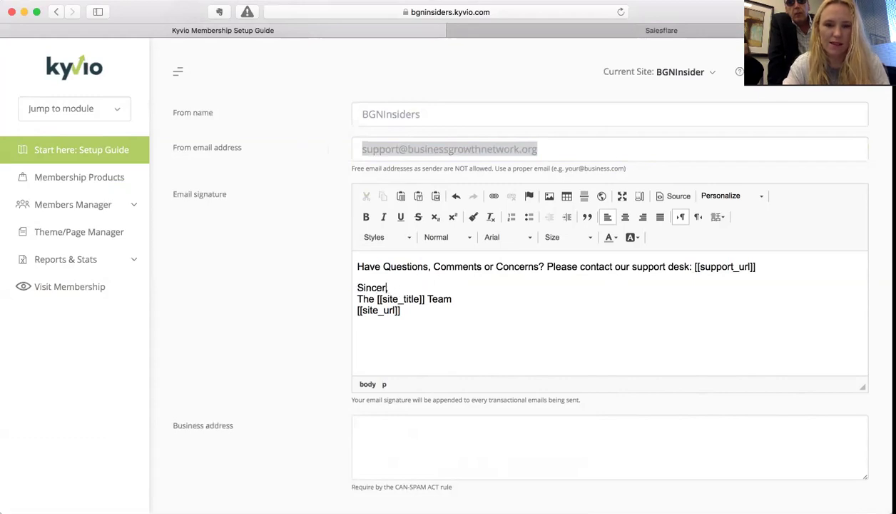
text(ey)
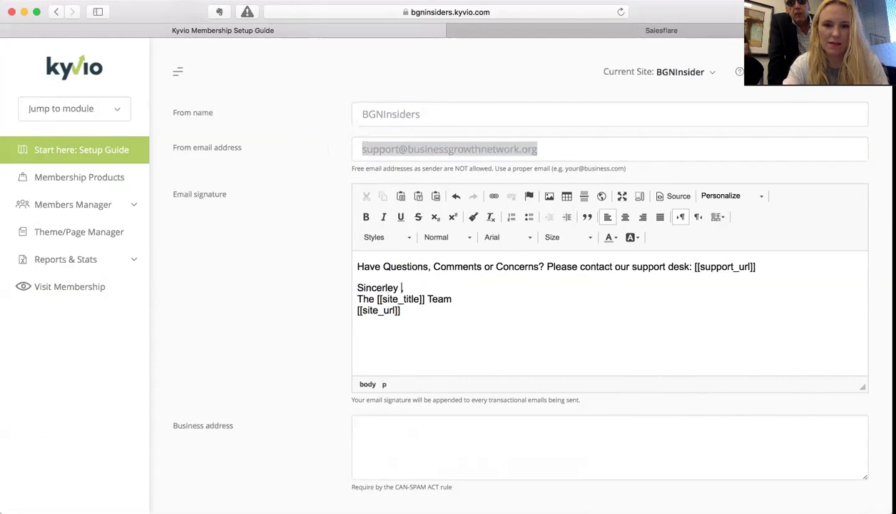
key(BackSpace)
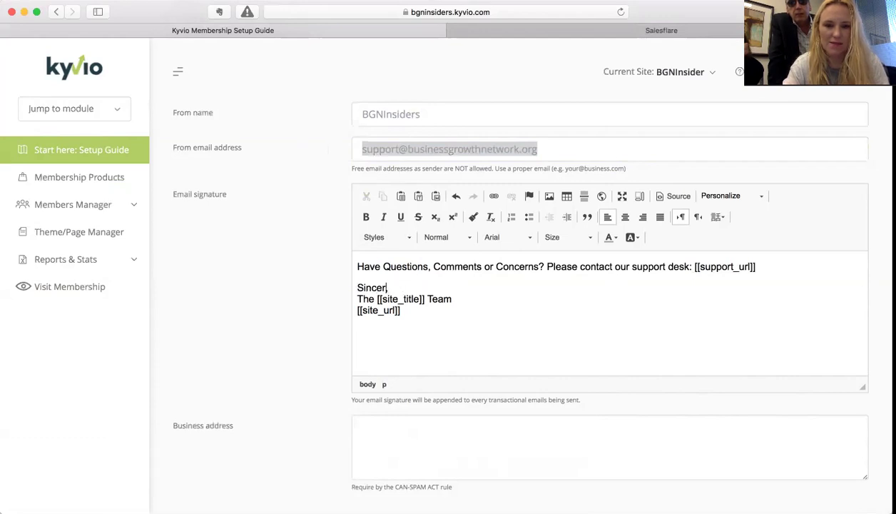
text(y,)
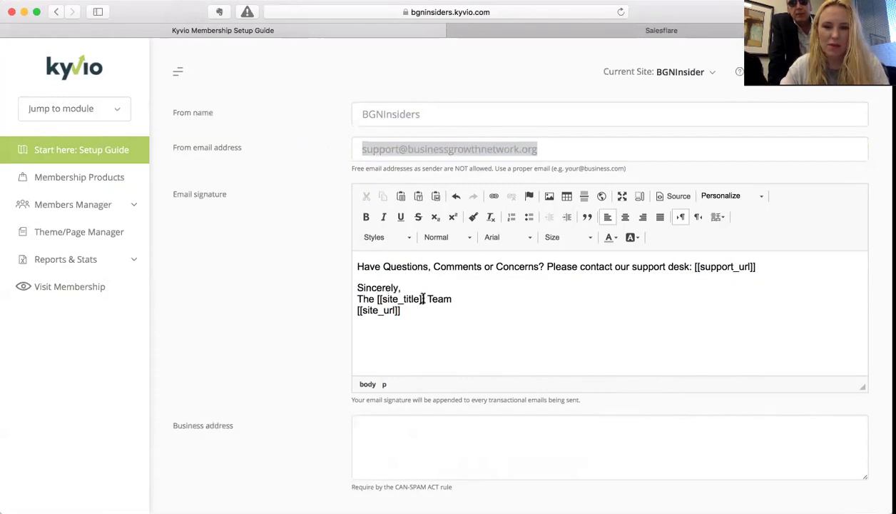
click(445, 297)
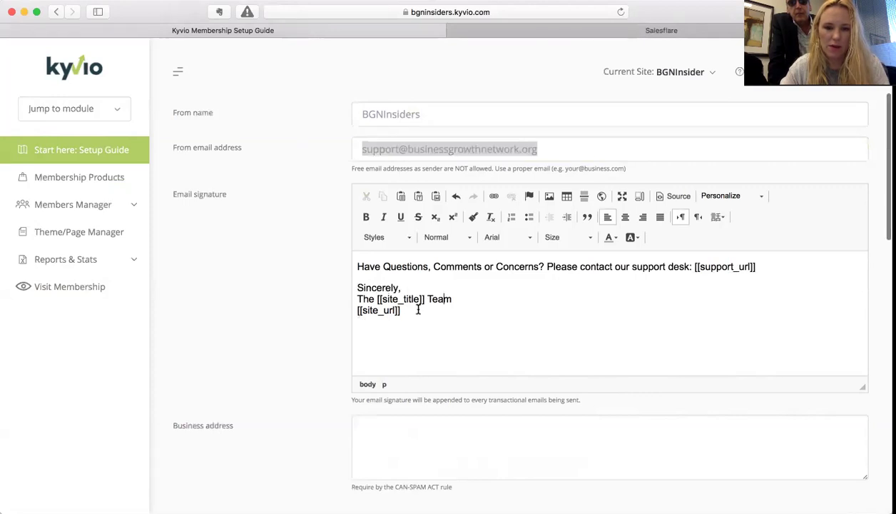
- Scroll down to the empty Business address field and place the cursor in it
scroll(417, 309, down, 3)
scroll(417, 307, down, 1)
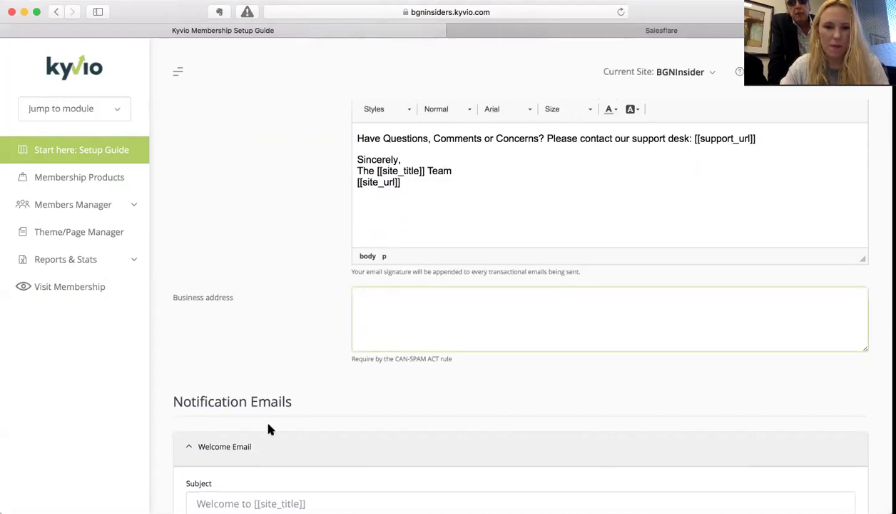
scroll(359, 285, up, 6)
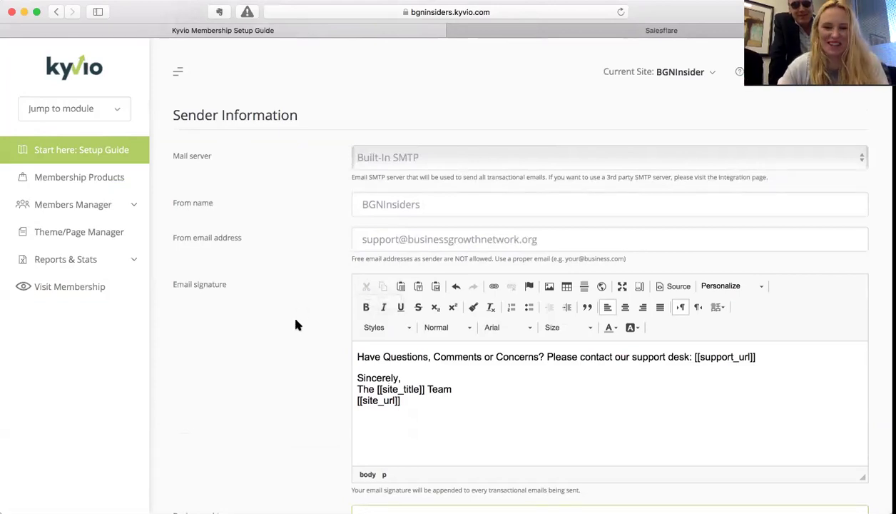
scroll(297, 325, down, 3)
scroll(297, 324, down, 1)
click(398, 358)
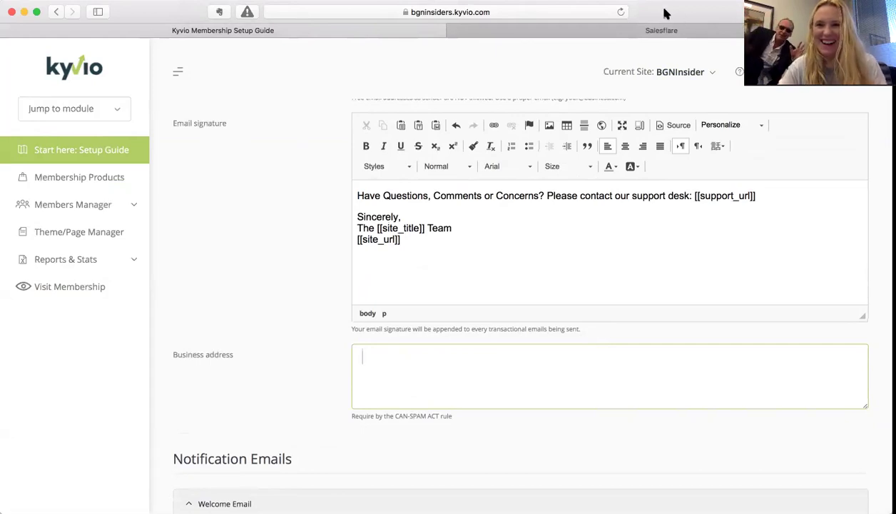
- Load Google Drive in the Salesflare tab, then return to the Kyvio setup guide tab
click(696, 30)
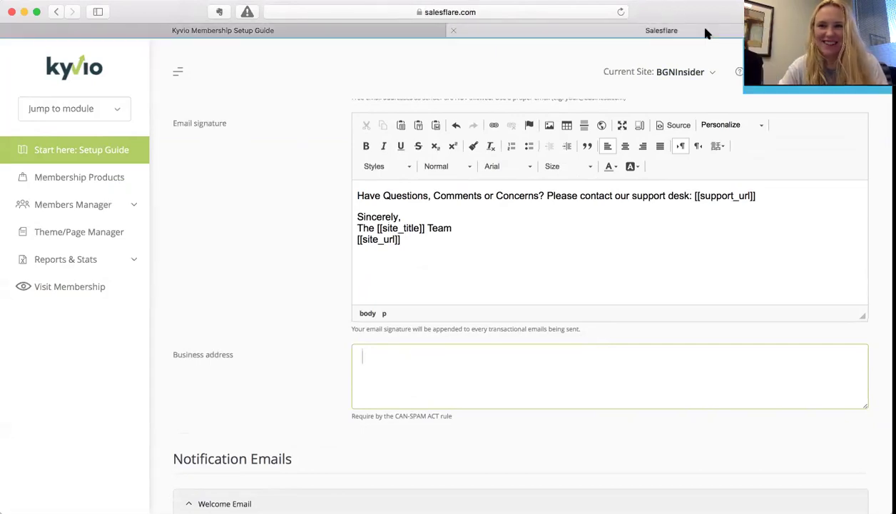
click(578, 12)
text(drive.google)
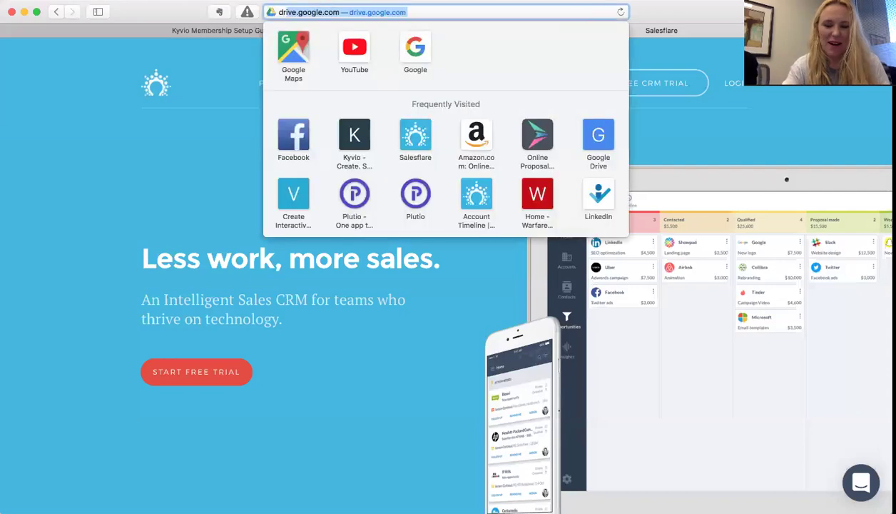
key(Return)
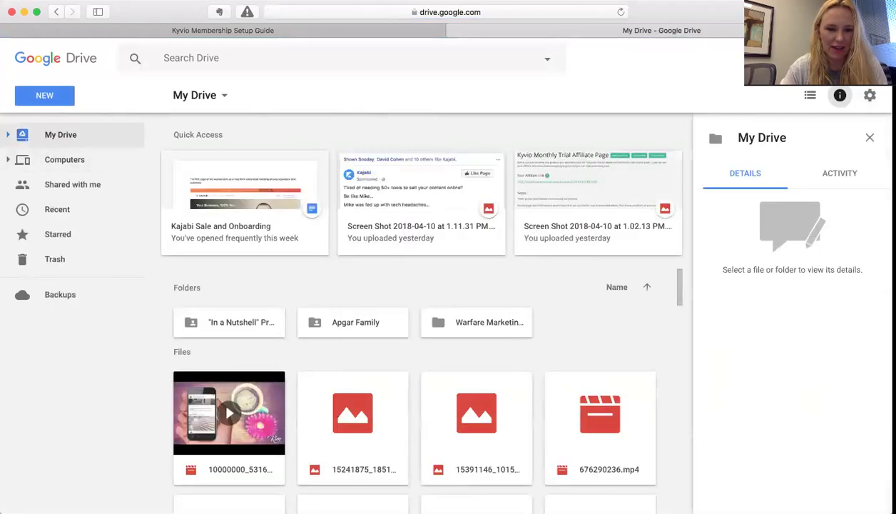
click(385, 30)
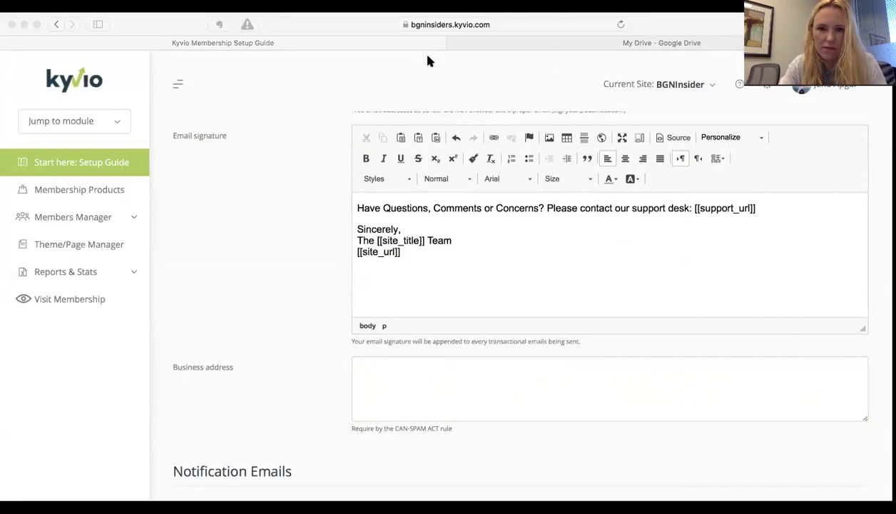
- Copy the company's street address from another app and paste it into Business address
key(super+l)
text(driv)
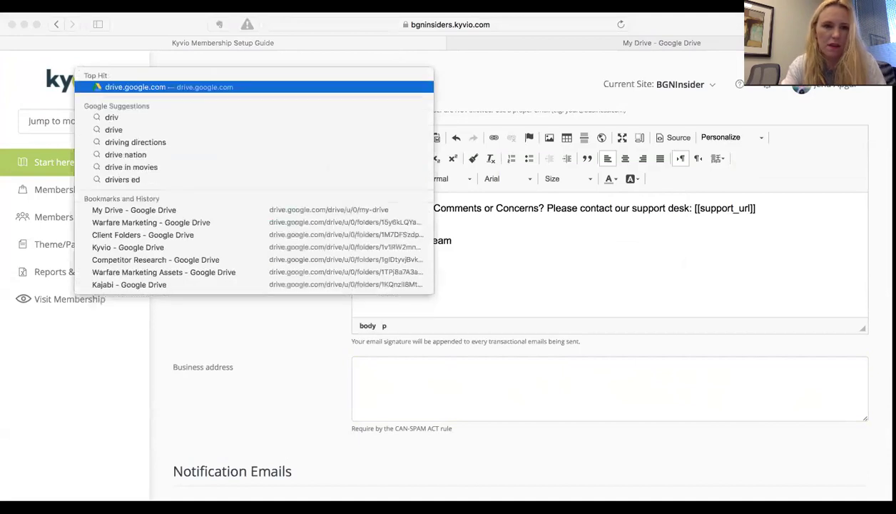
key(Escape)
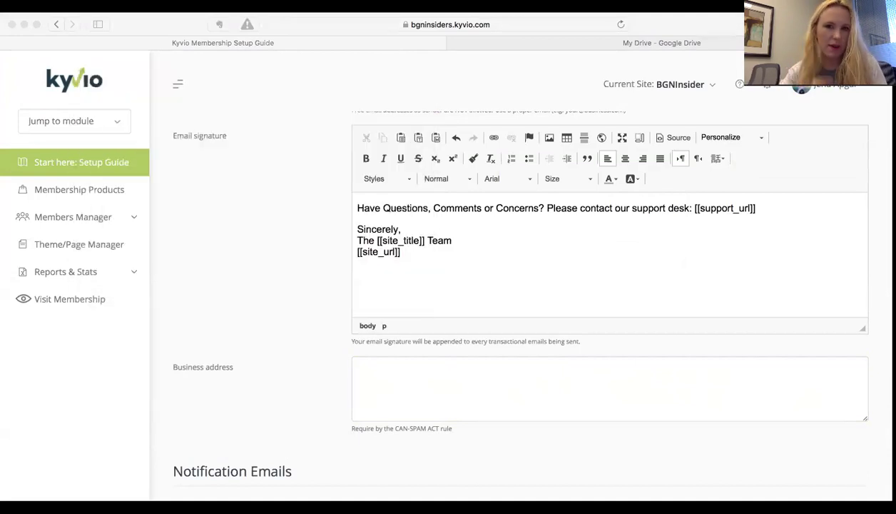
click(197, 19)
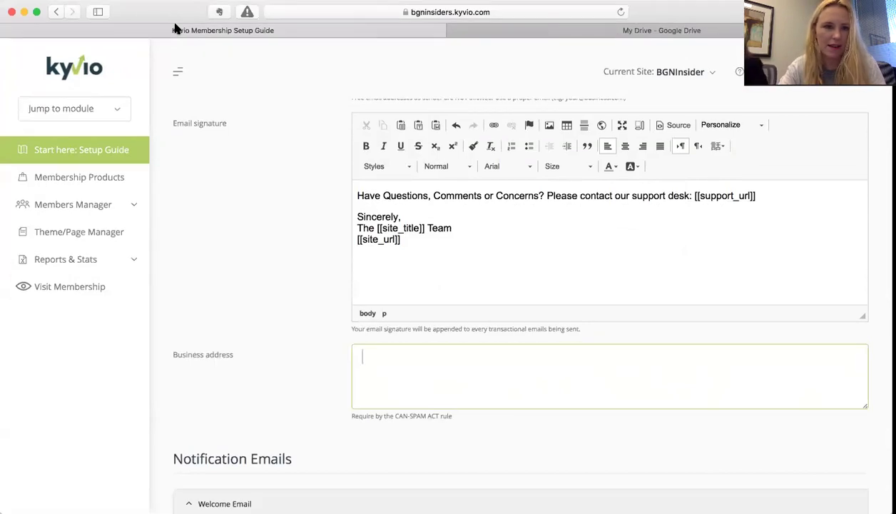
key(ctrl+Left)
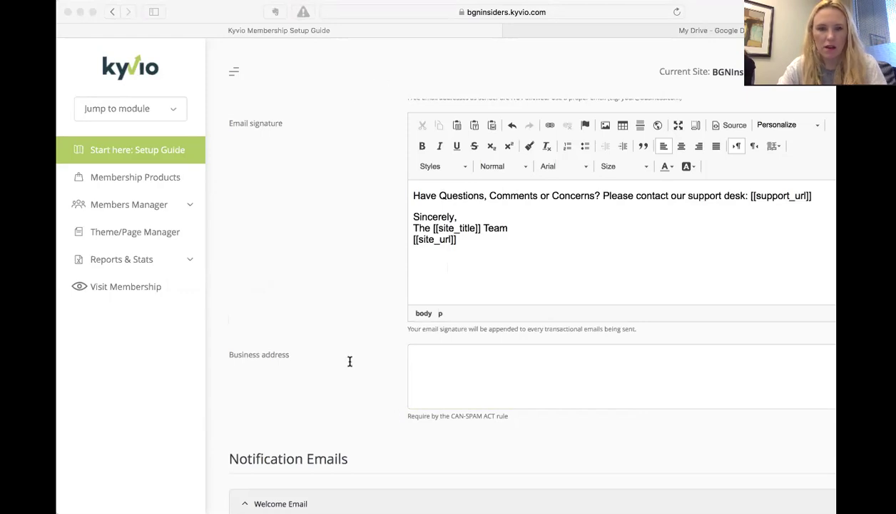
click(217, 10)
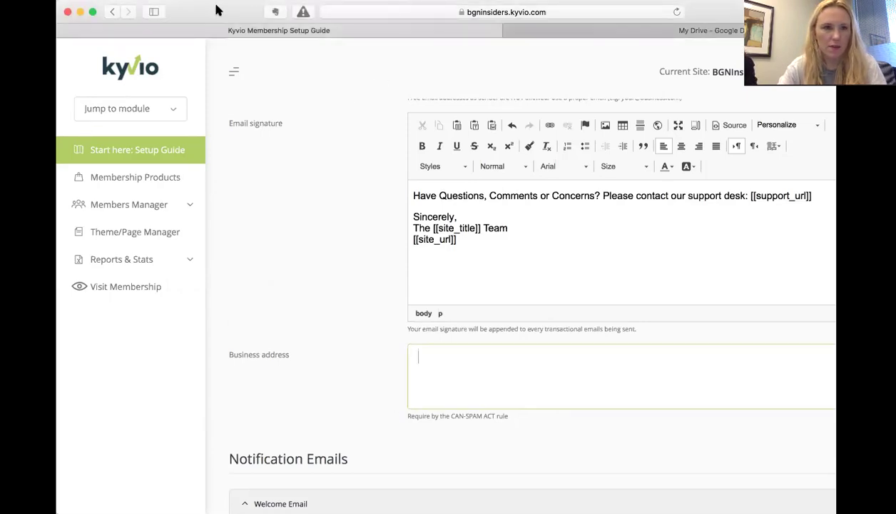
text(1690 North Dallas Parkway, Suite 103, Addison, Texas 75001)
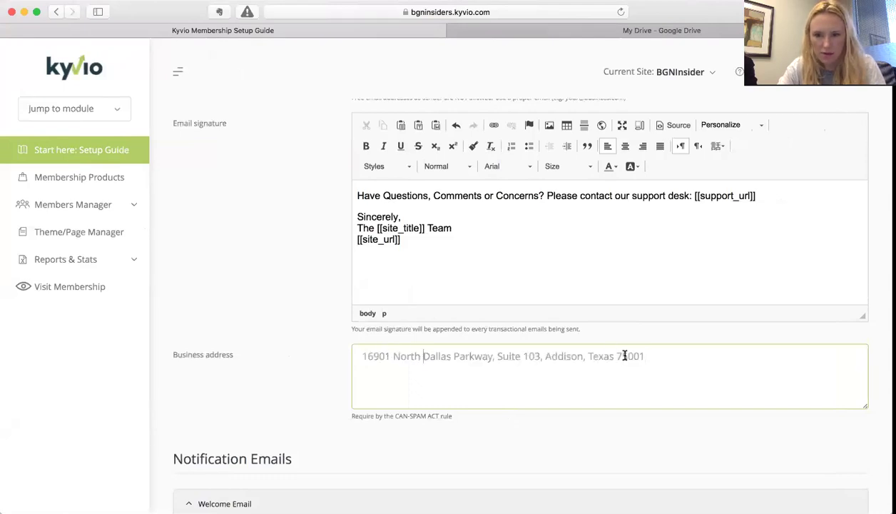
key(super+a)
key(super+c)
key(BackSpace)
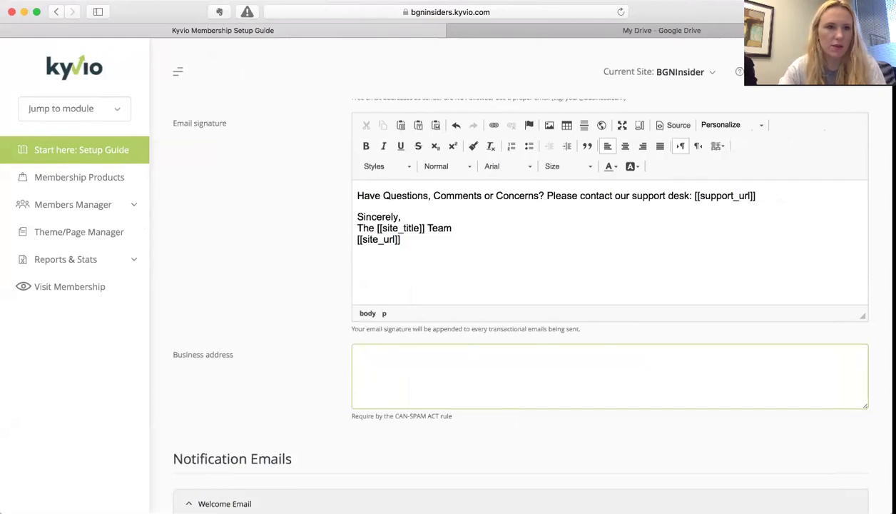
click(100, 1)
click(146, 72)
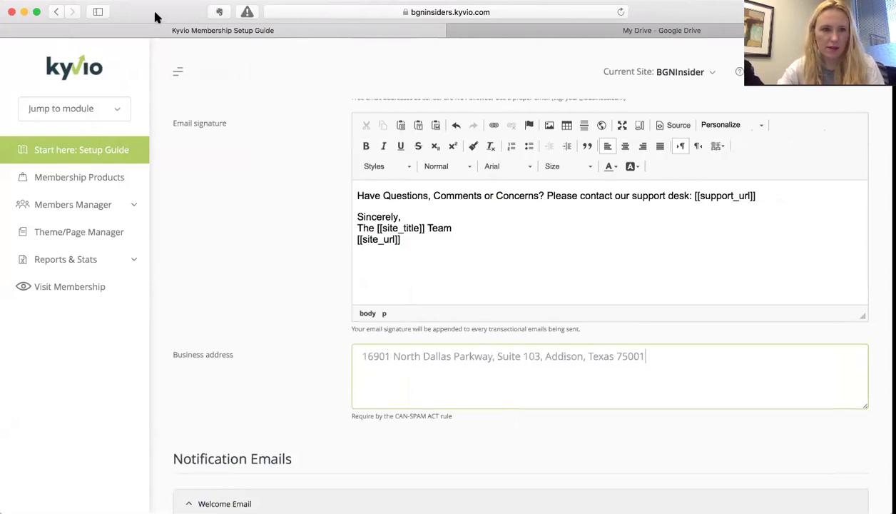
scroll(214, 314, down, 3)
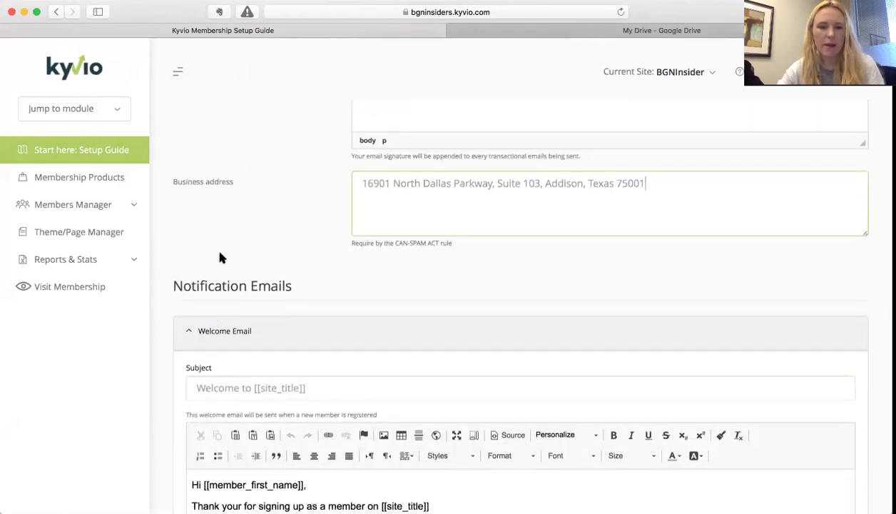
scroll(219, 248, down, 3)
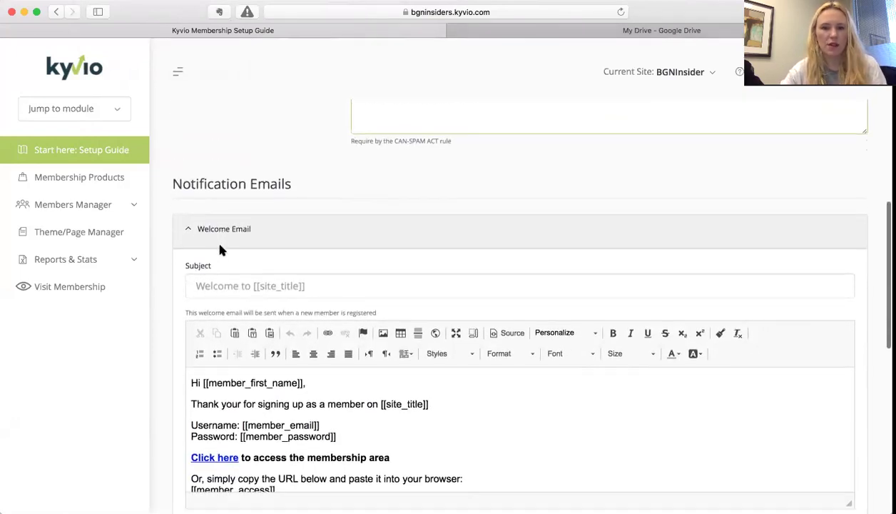
scroll(220, 248, up, 9)
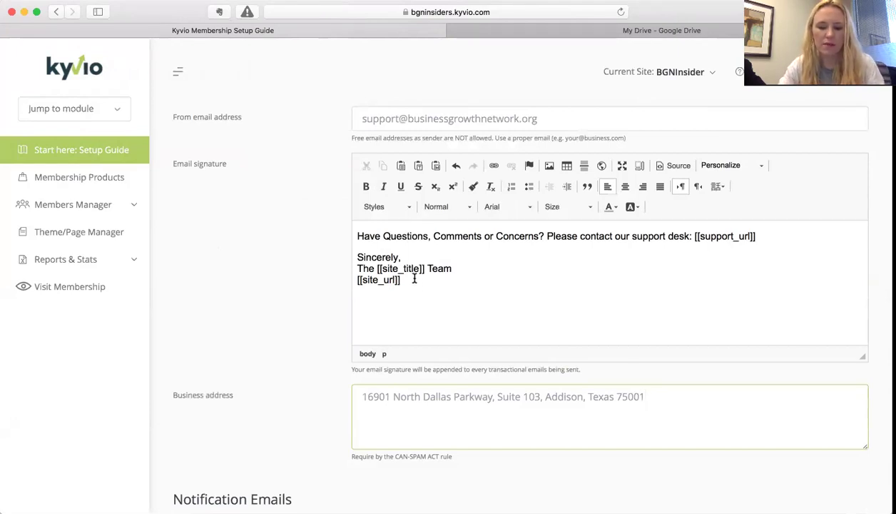
scroll(414, 279, down, 5)
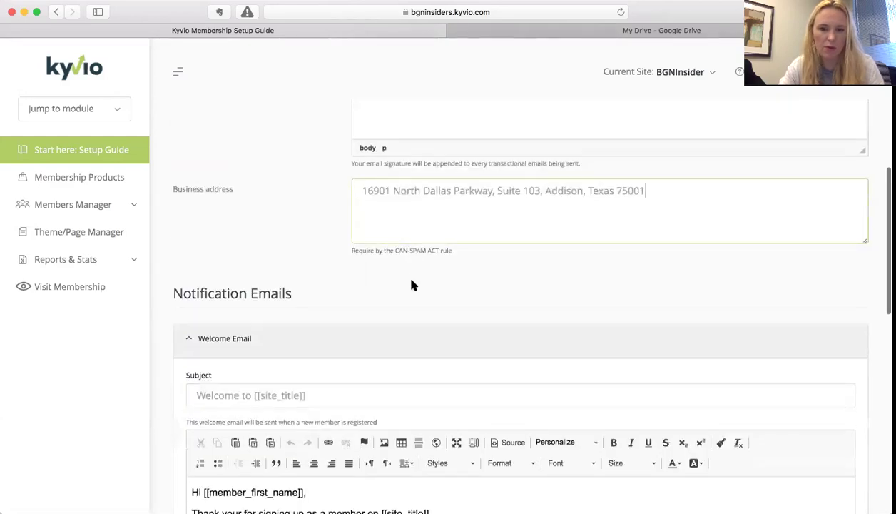
scroll(360, 308, down, 4)
scroll(359, 308, up, 6)
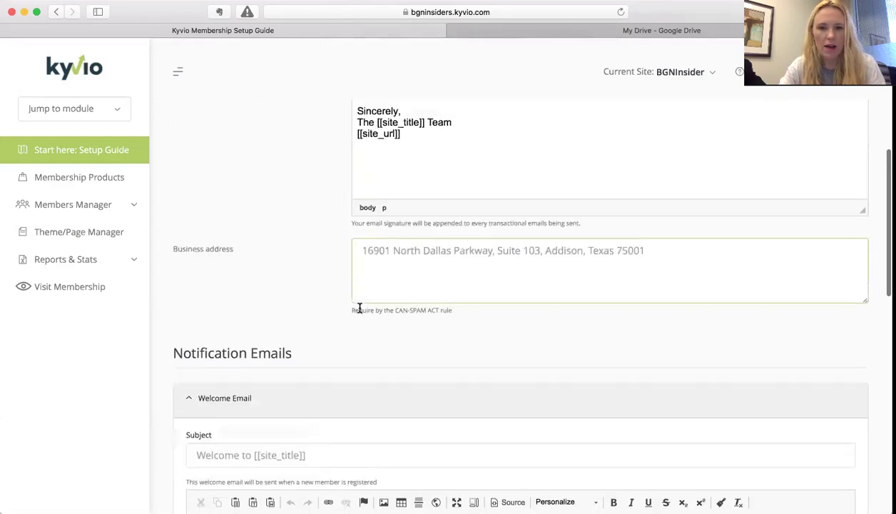
scroll(207, 297, down, 6)
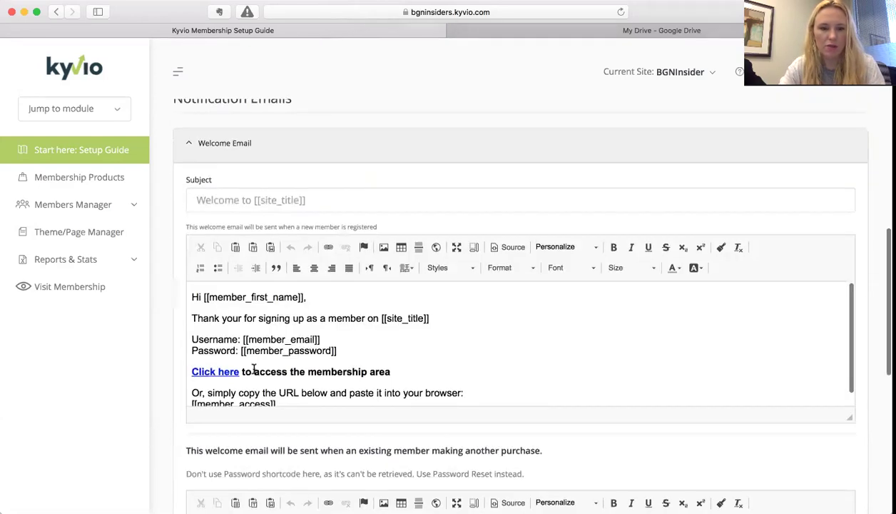
scroll(299, 353, down, 2)
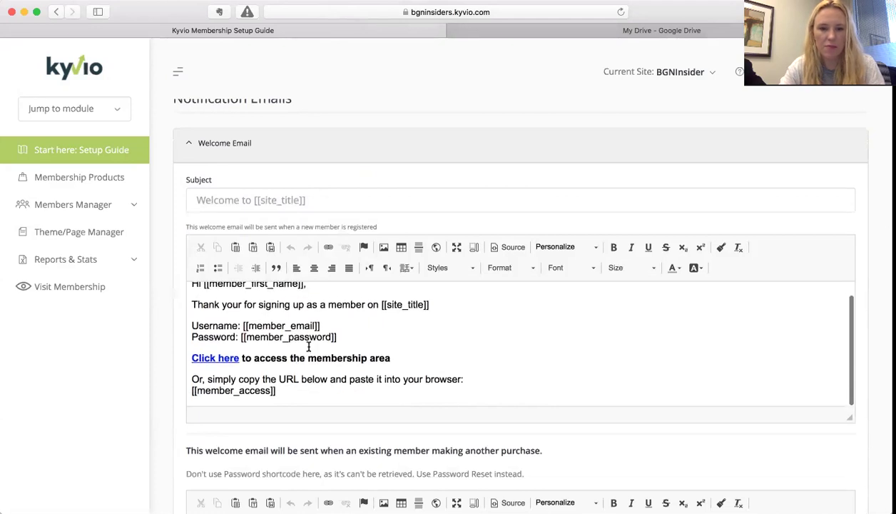
scroll(308, 347, up, 2)
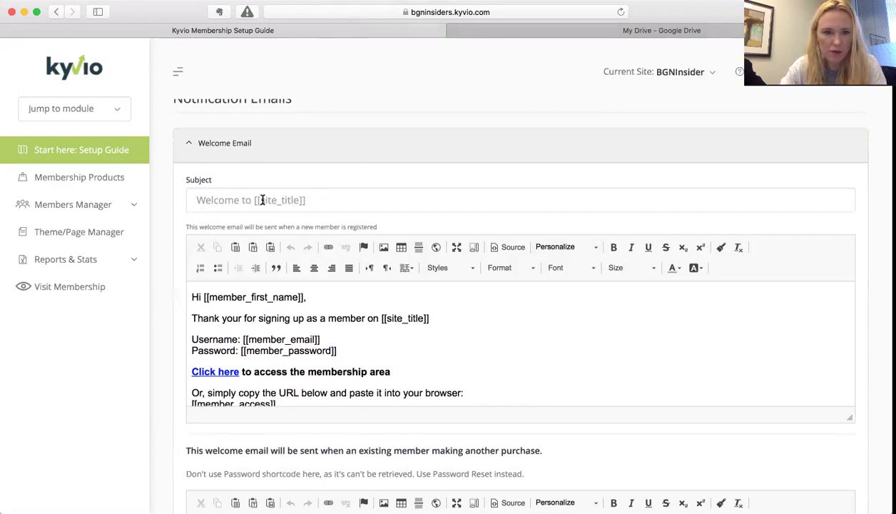
- Insert the Member's First Name tag via Personalize and move it, plus a comma, to the subject start
click(322, 199)
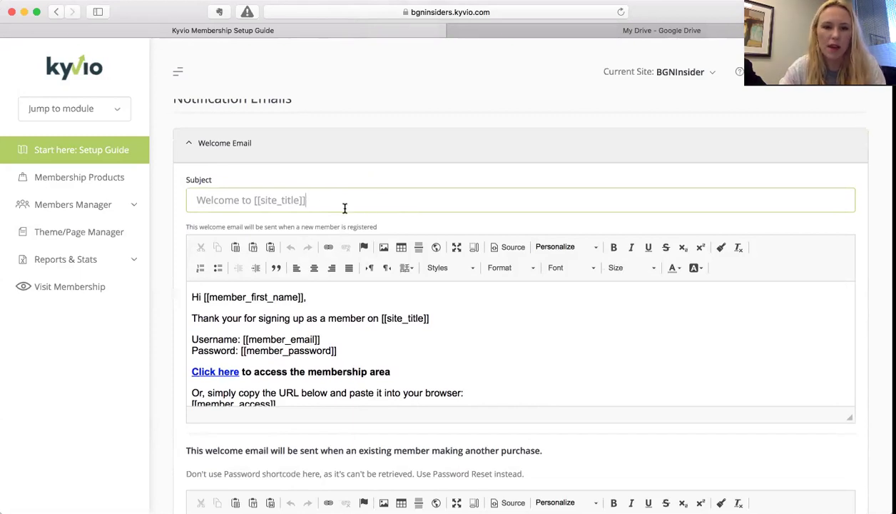
click(589, 249)
click(193, 199)
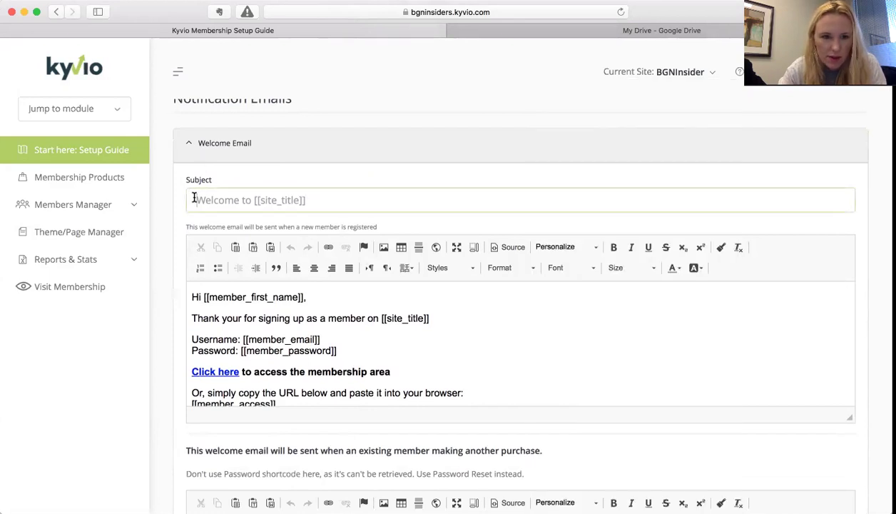
click(592, 249)
scroll(606, 210, up, 2)
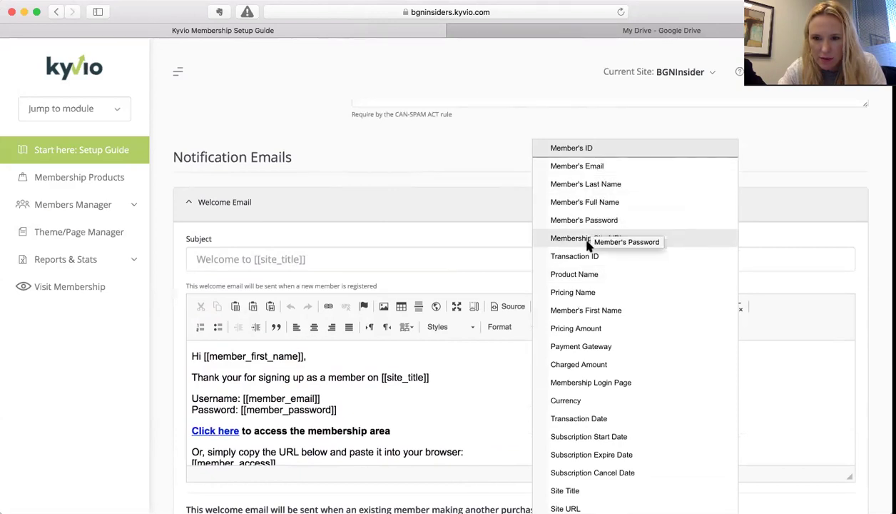
click(581, 309)
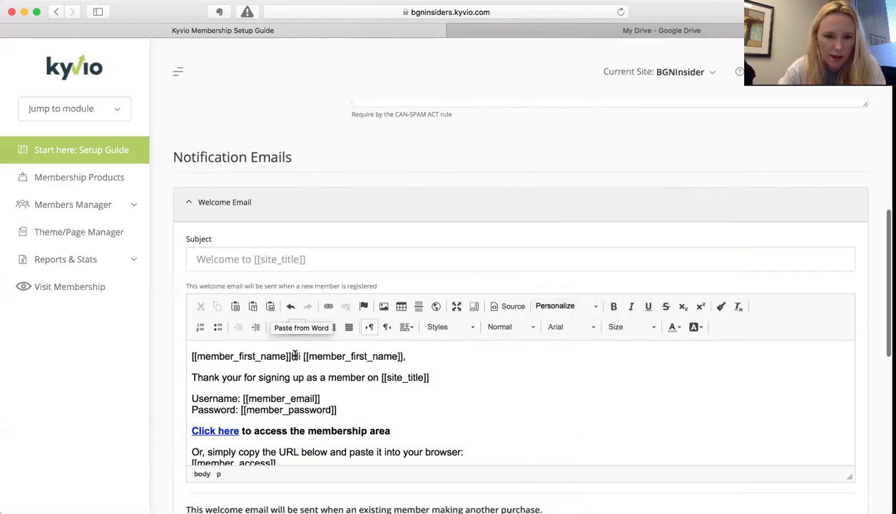
shift+click(178, 356)
key(ctrl+c)
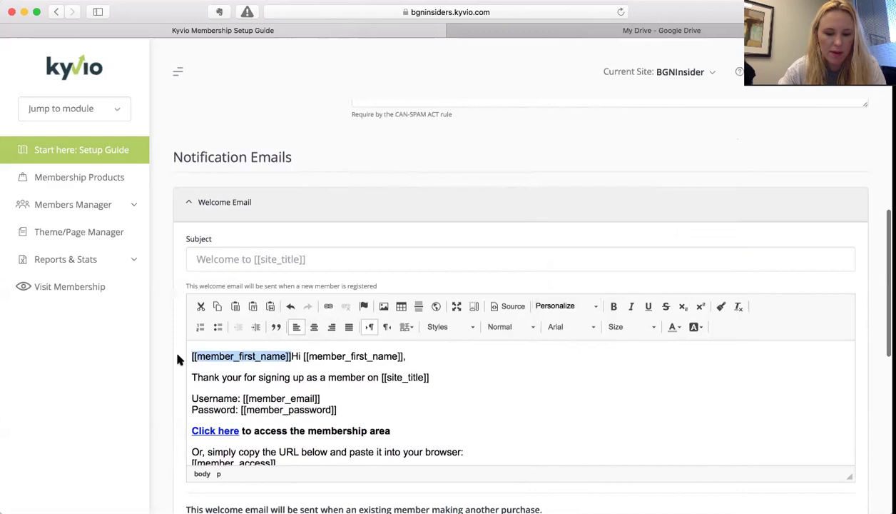
key(BackSpace)
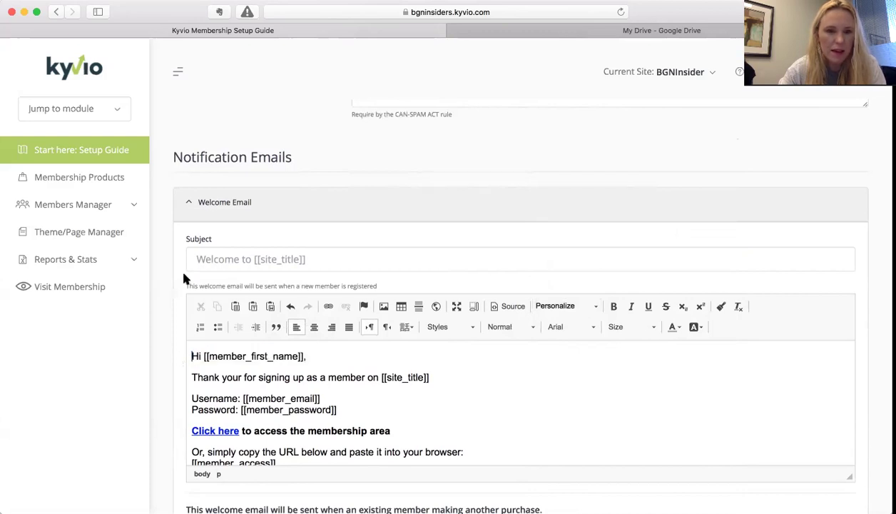
click(198, 259)
key(ctrl+v)
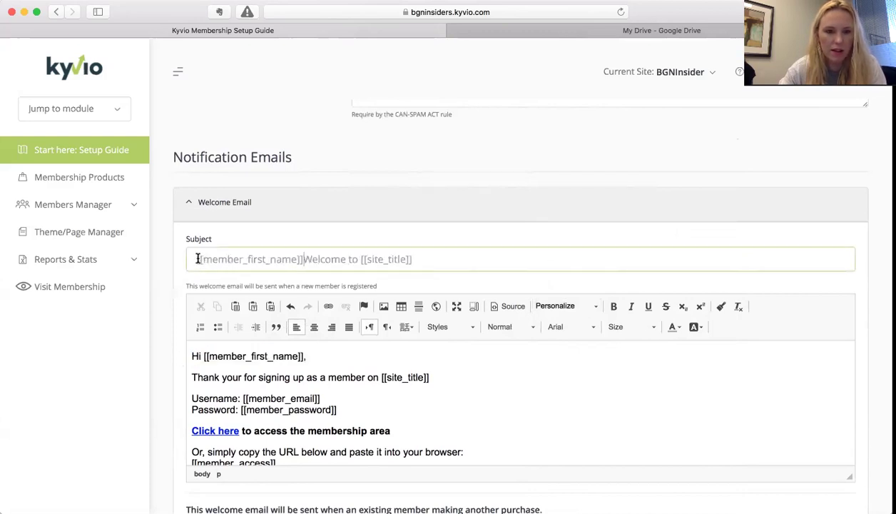
text(,)
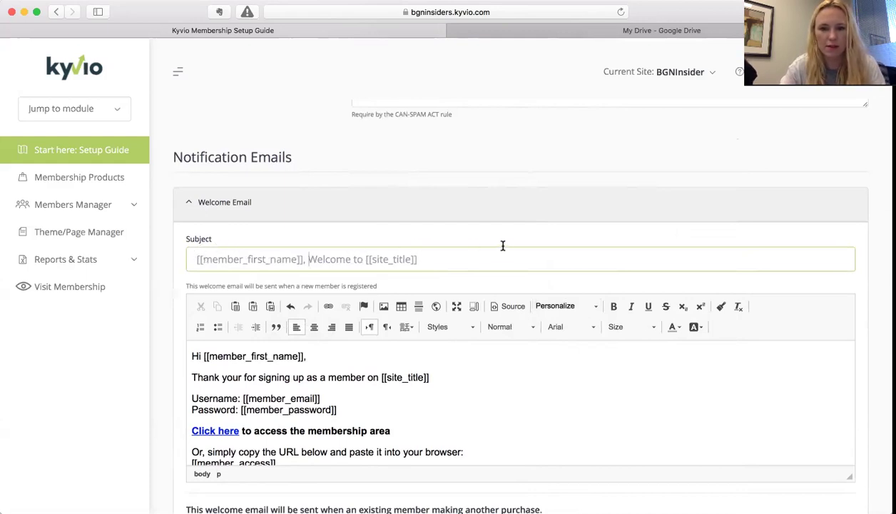
scroll(384, 251, down, 3)
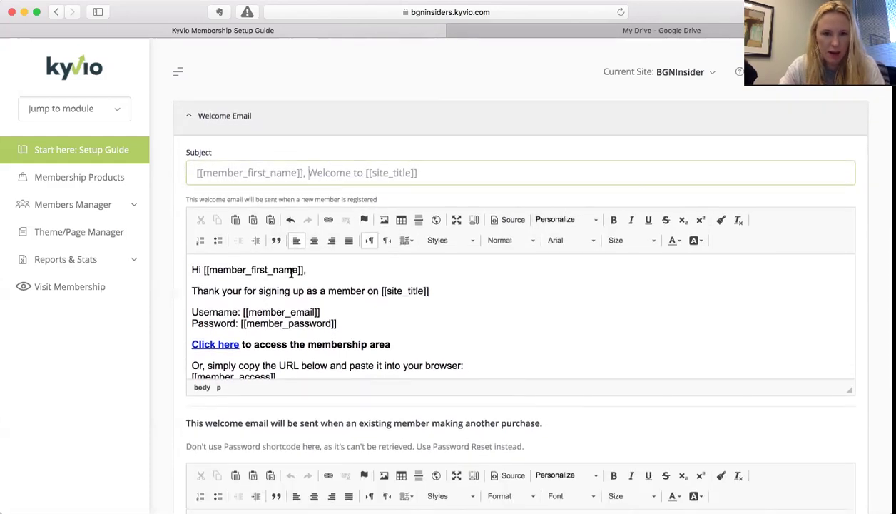
- Add a comma after 'Or' in the welcome email's copy-the-URL line
scroll(292, 273, down, 2)
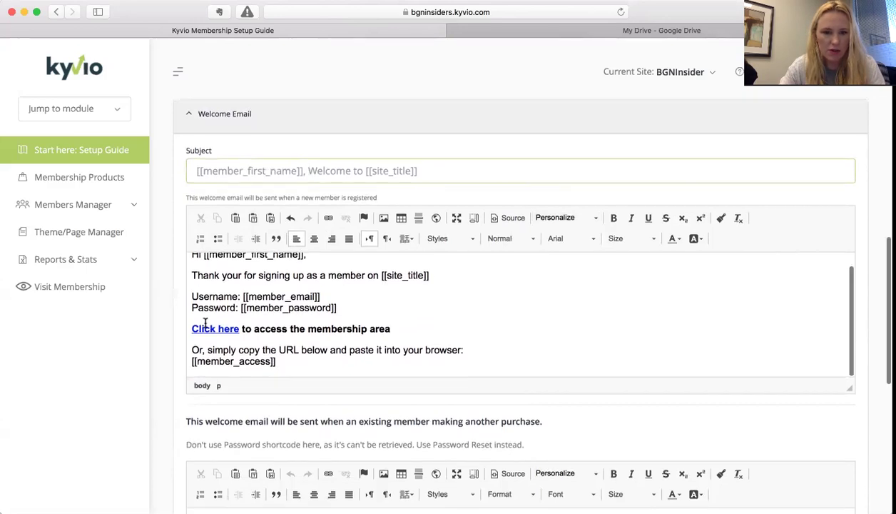
scroll(205, 323, down, 2)
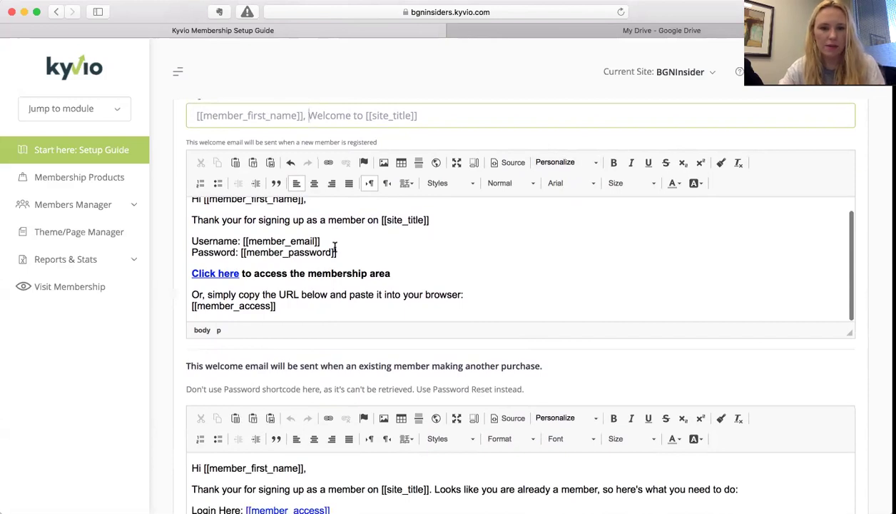
scroll(334, 246, up, 1)
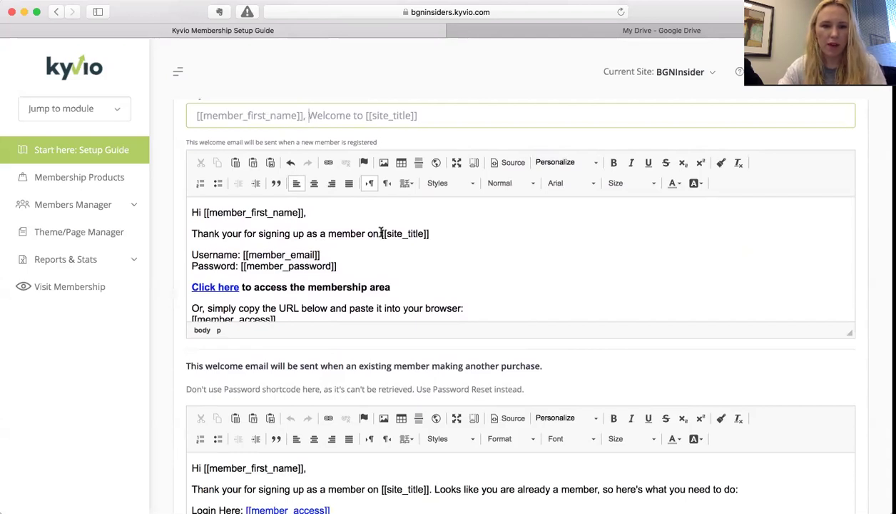
scroll(343, 262, down, 1)
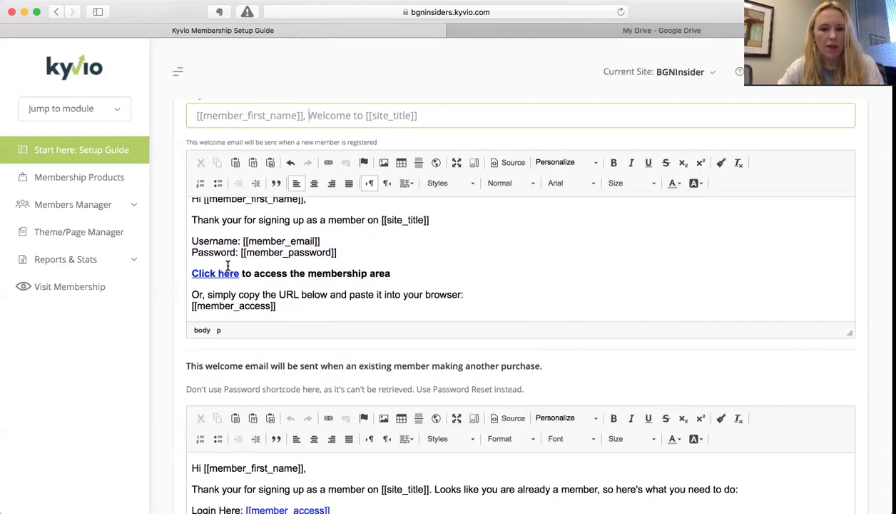
scroll(226, 259, down, 1)
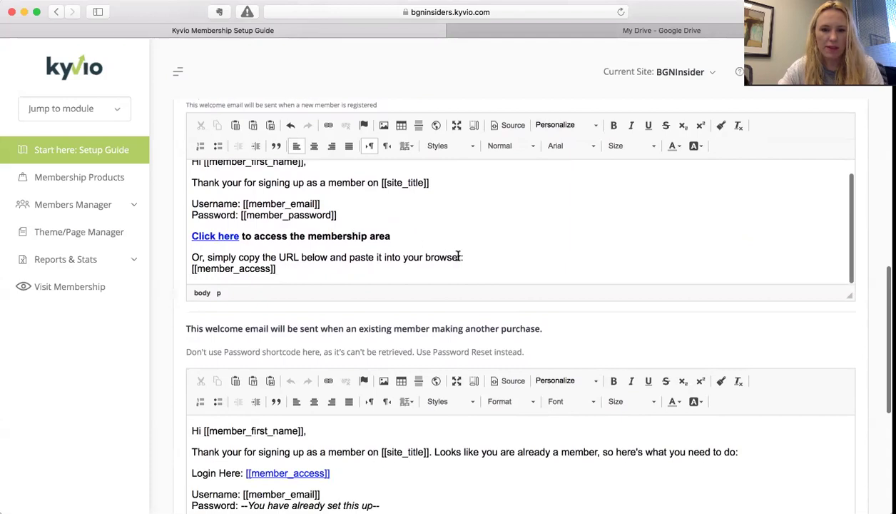
click(204, 261)
text(,)
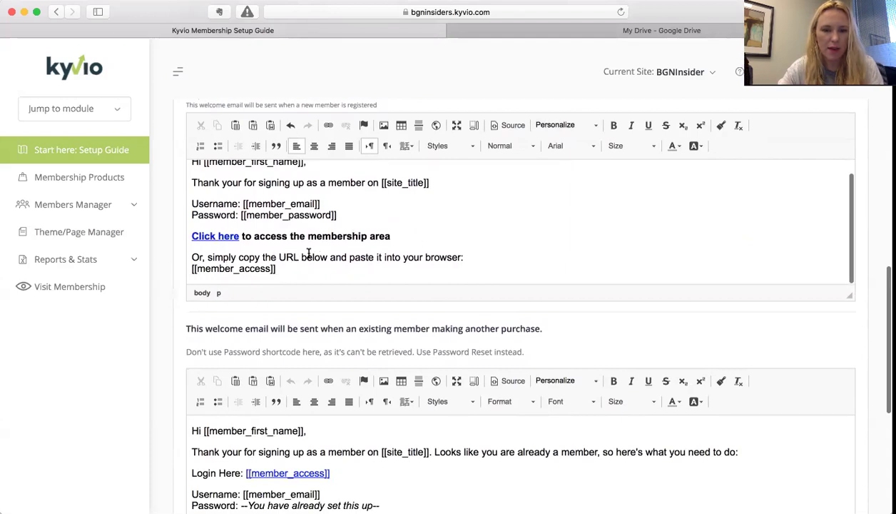
- Scroll through the new-member and existing-member welcome email templates to review them
scroll(309, 254, down, 1)
scroll(307, 254, up, 3)
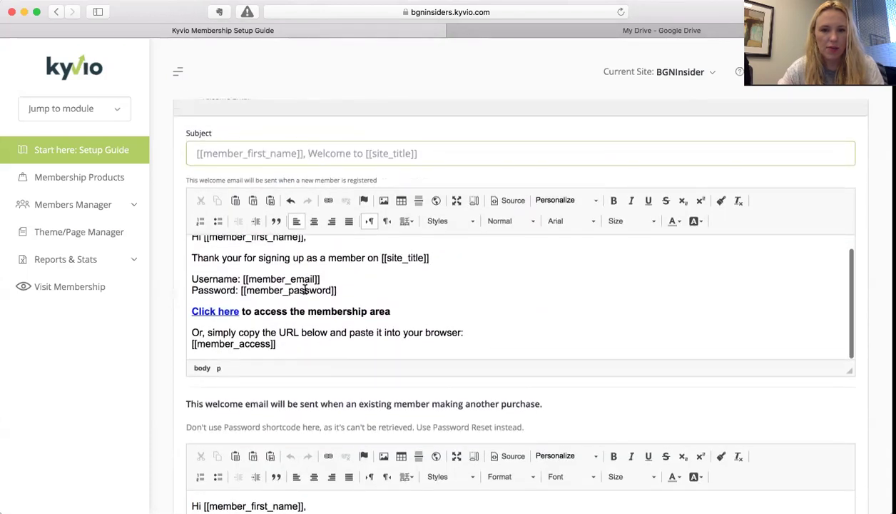
scroll(304, 288, up, 1)
scroll(305, 289, down, 2)
scroll(305, 289, up, 1)
scroll(313, 329, down, 4)
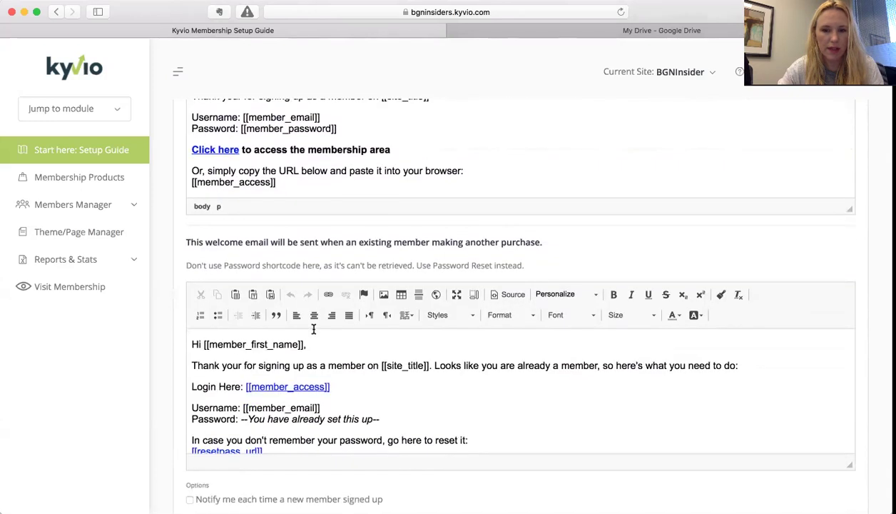
scroll(313, 329, down, 1)
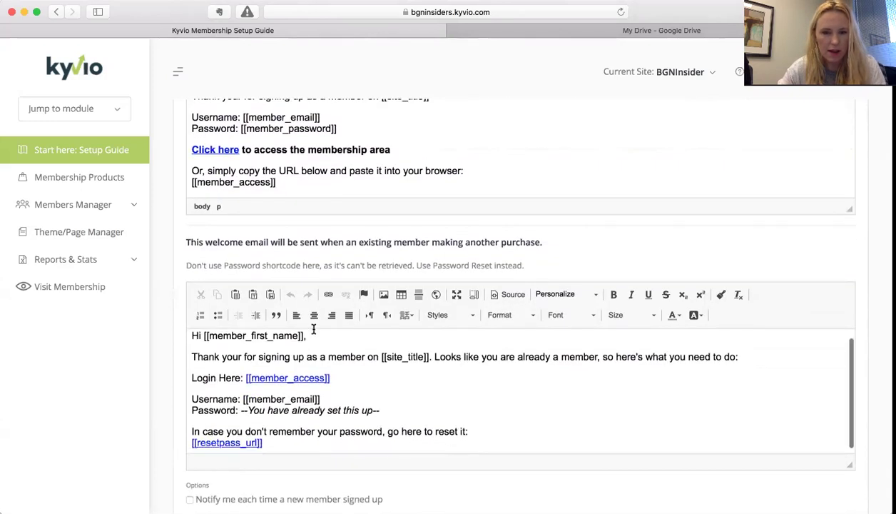
scroll(341, 255, down, 3)
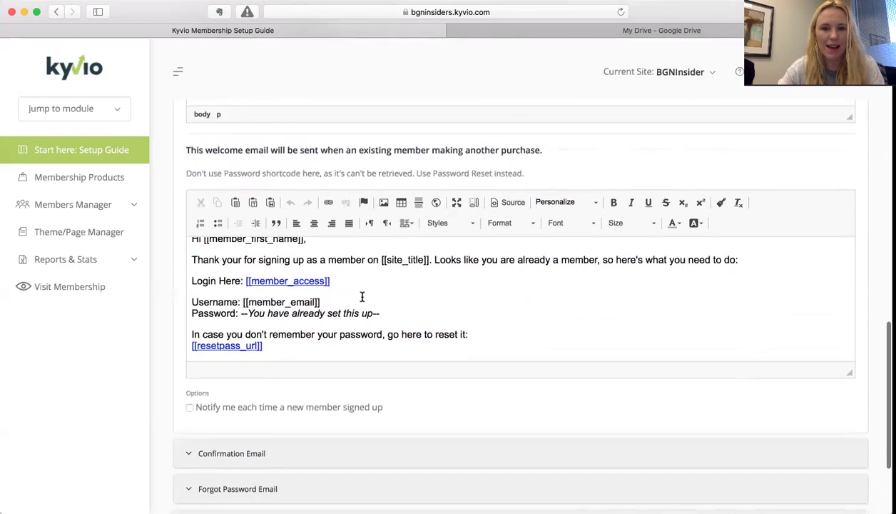
scroll(362, 296, up, 7)
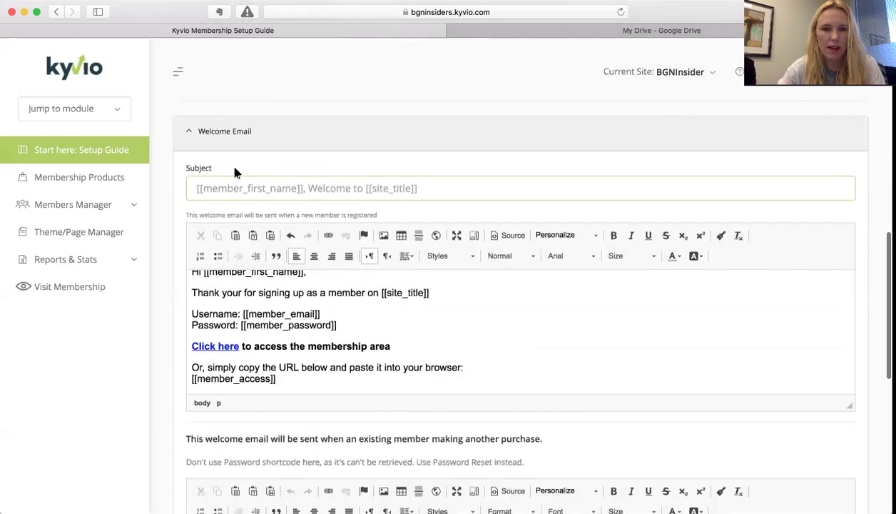
scroll(210, 200, up, 2)
scroll(210, 199, down, 3)
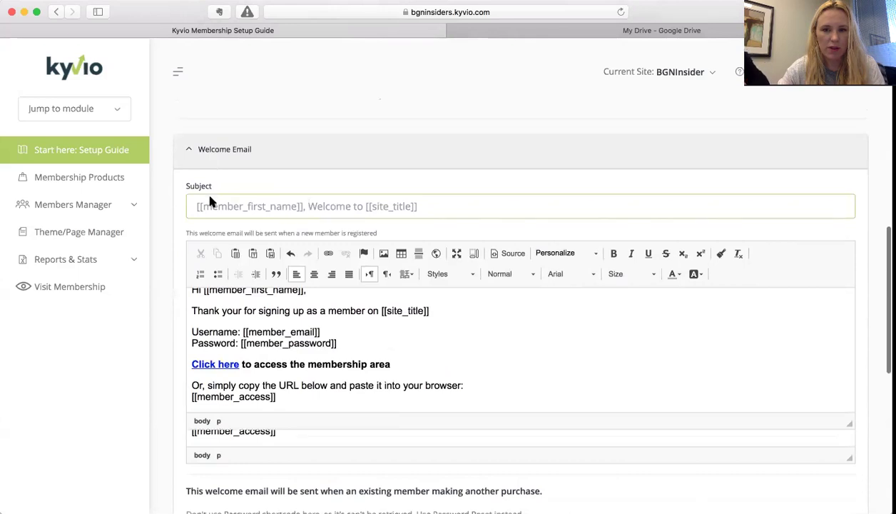
scroll(207, 193, down, 2)
scroll(218, 228, down, 5)
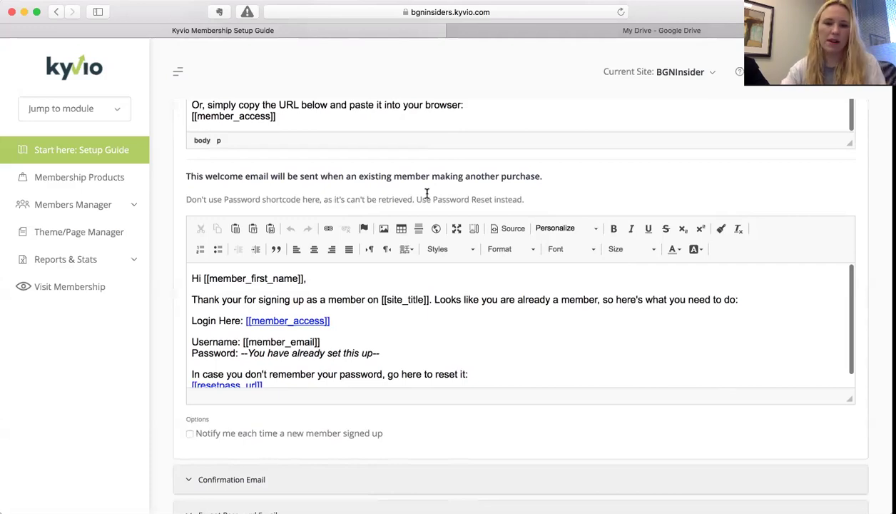
scroll(391, 328, up, 1)
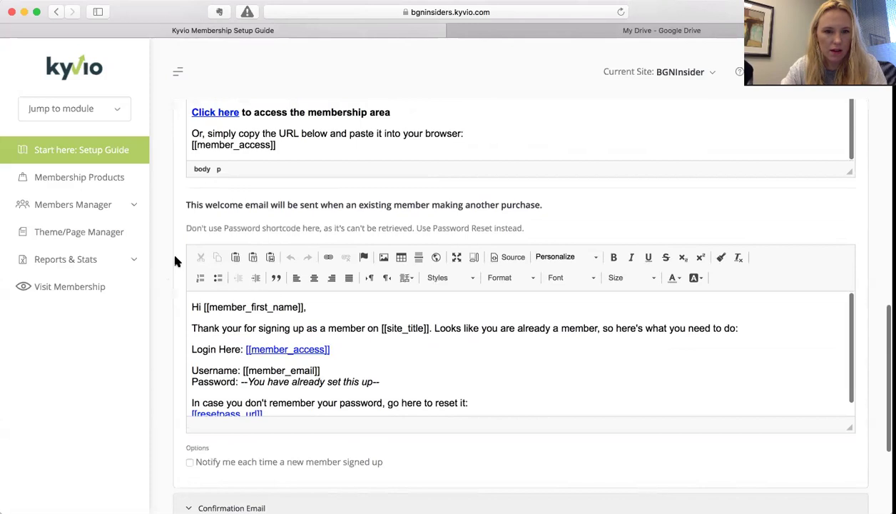
scroll(176, 257, down, 1)
scroll(175, 257, up, 2)
scroll(176, 261, up, 5)
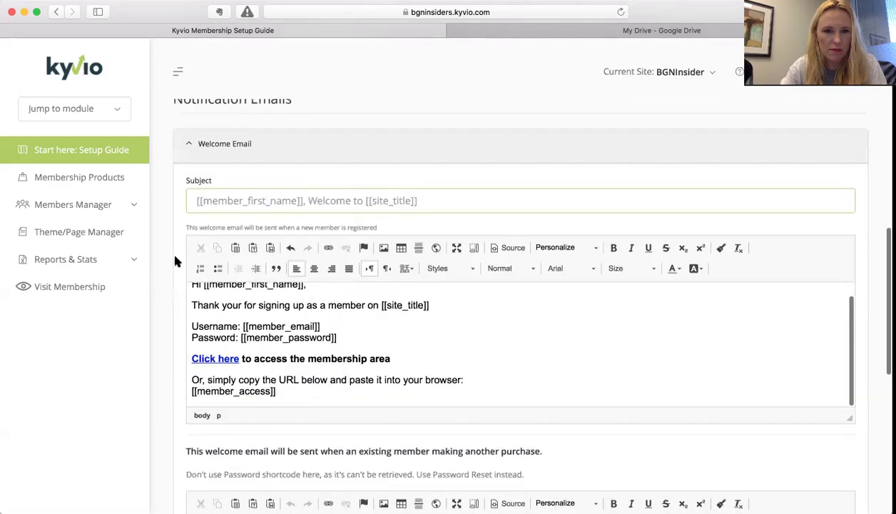
scroll(176, 260, down, 3)
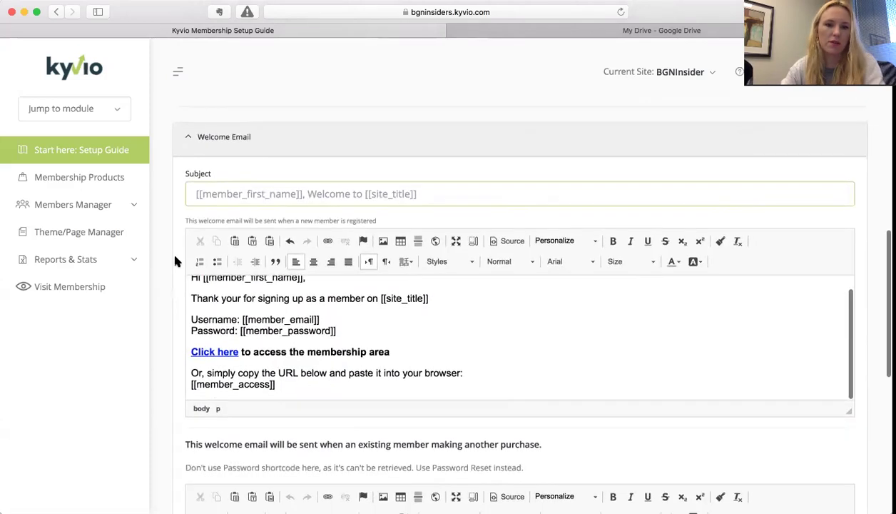
scroll(241, 431, up, 2)
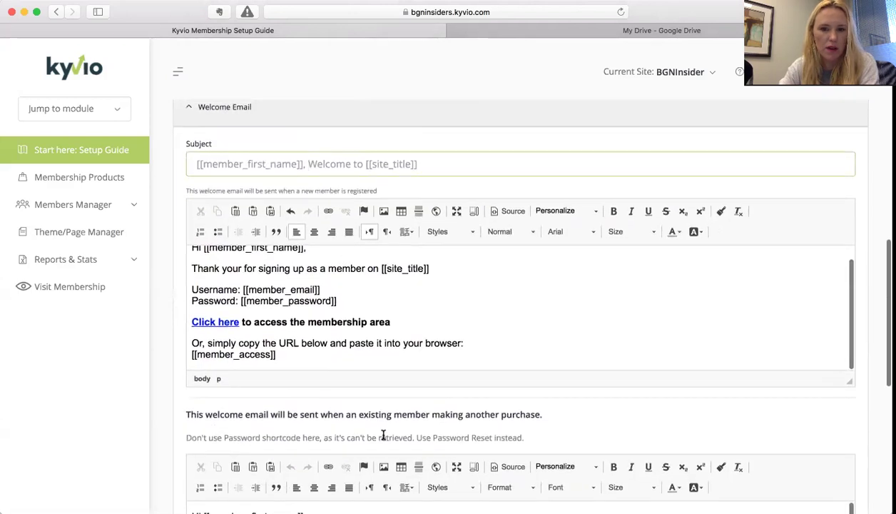
scroll(384, 435, down, 5)
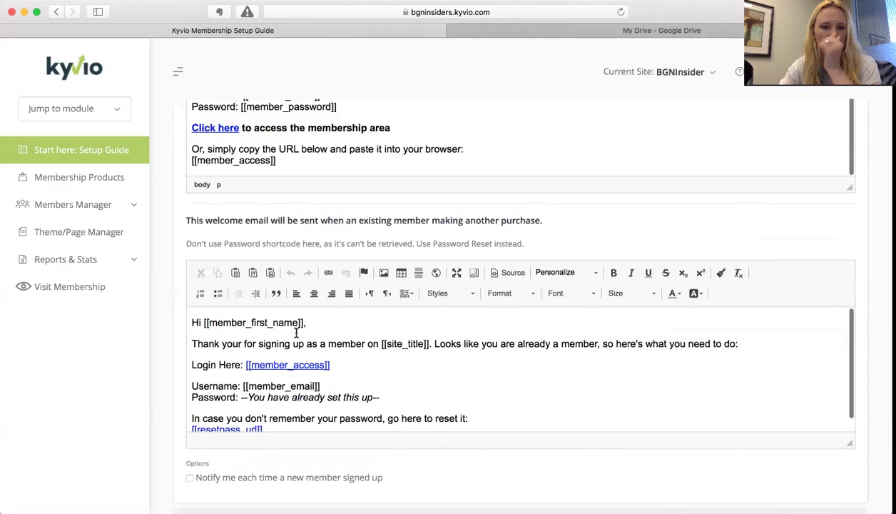
scroll(257, 357, up, 1)
scroll(262, 365, down, 3)
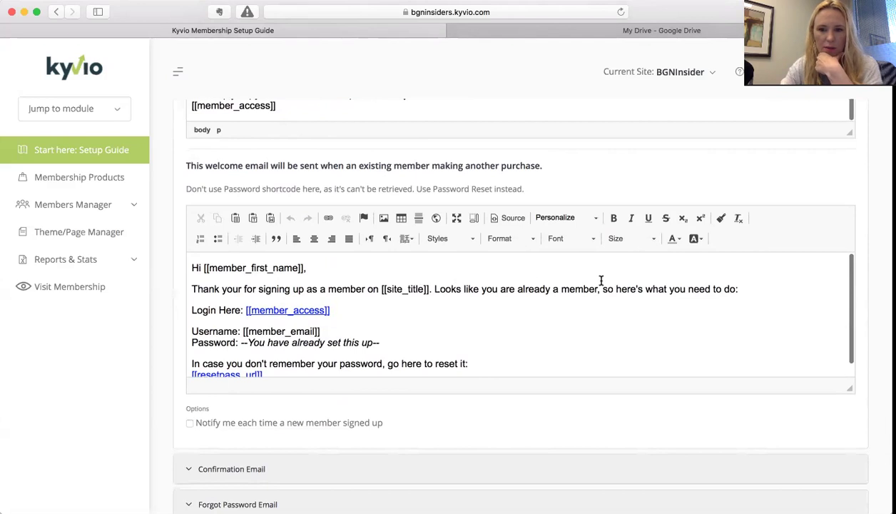
scroll(404, 316, down, 1)
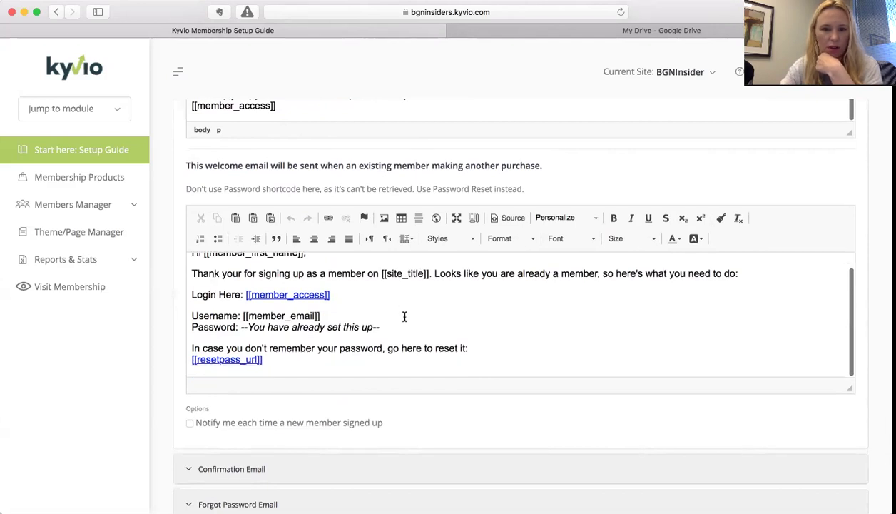
scroll(389, 325, up, 1)
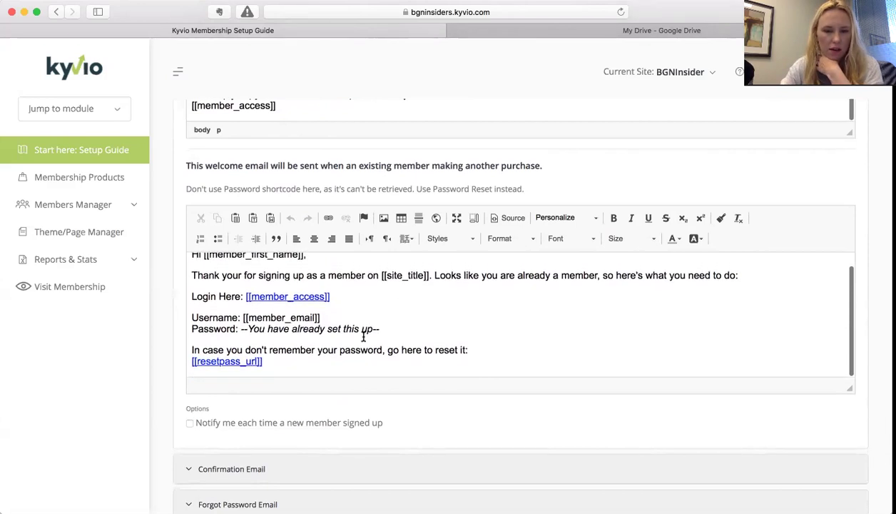
scroll(363, 336, down, 3)
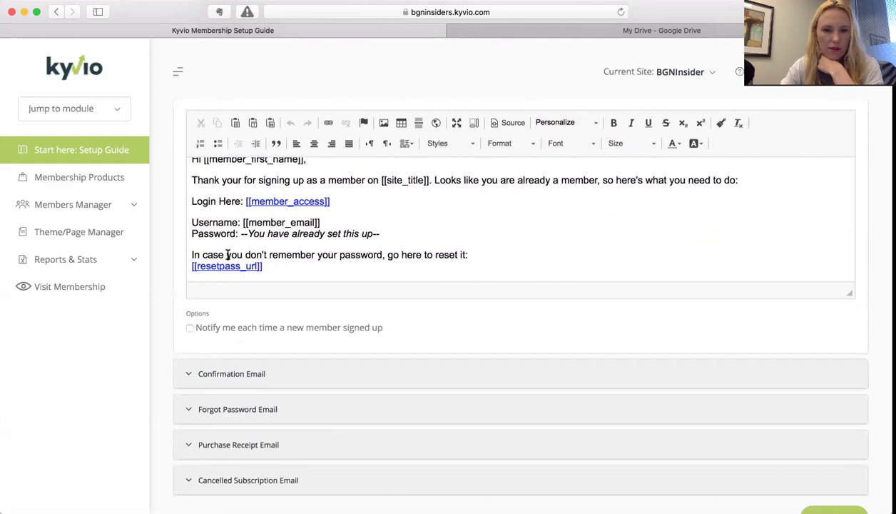
scroll(298, 254, up, 6)
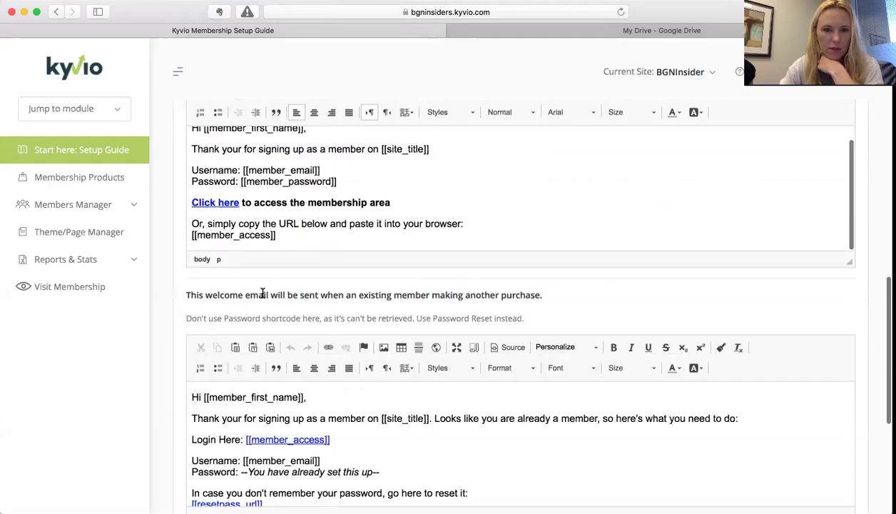
scroll(262, 294, down, 8)
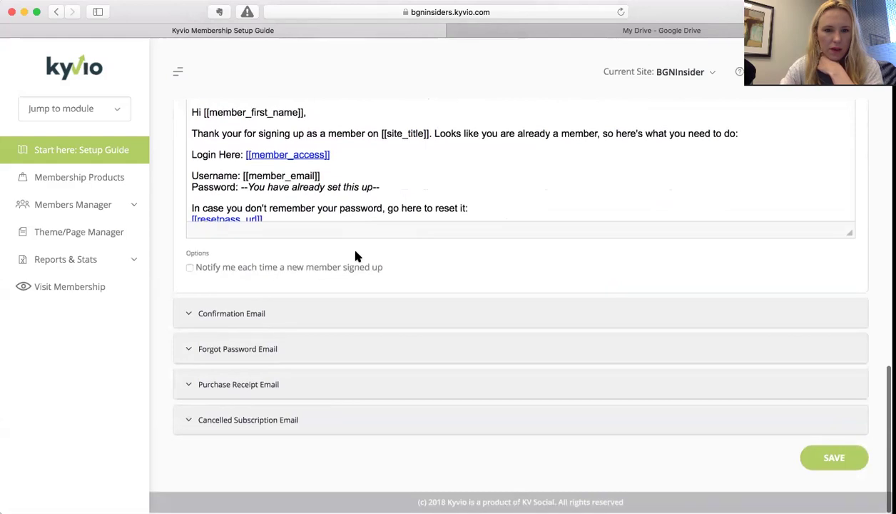
- Tick 'Notify me each time a new member signed up' and expand the Confirmation Email template
click(308, 268)
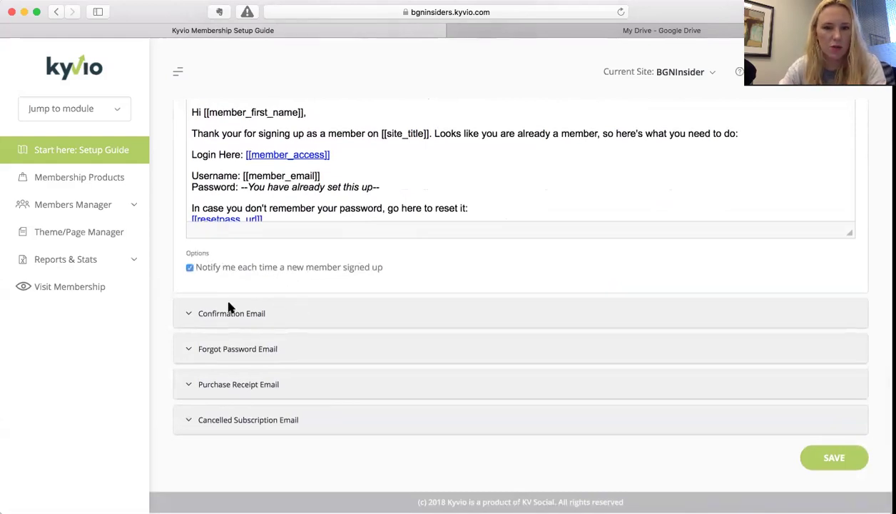
click(189, 314)
right_click(431, 301)
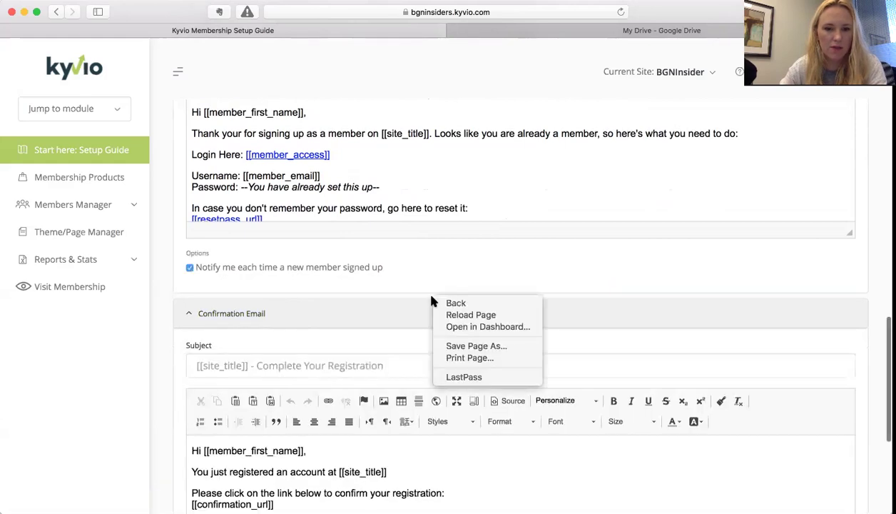
click(394, 324)
scroll(396, 325, down, 2)
scroll(394, 326, down, 2)
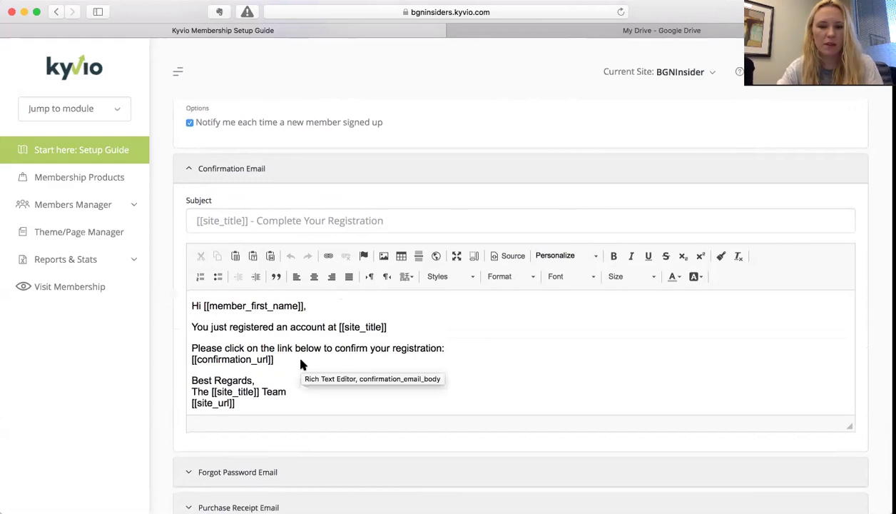
scroll(296, 361, down, 1)
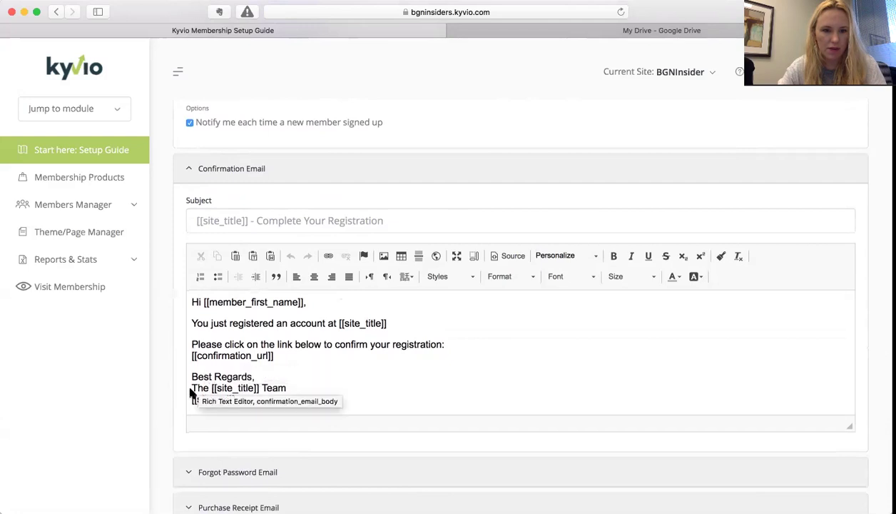
scroll(392, 184, down, 3)
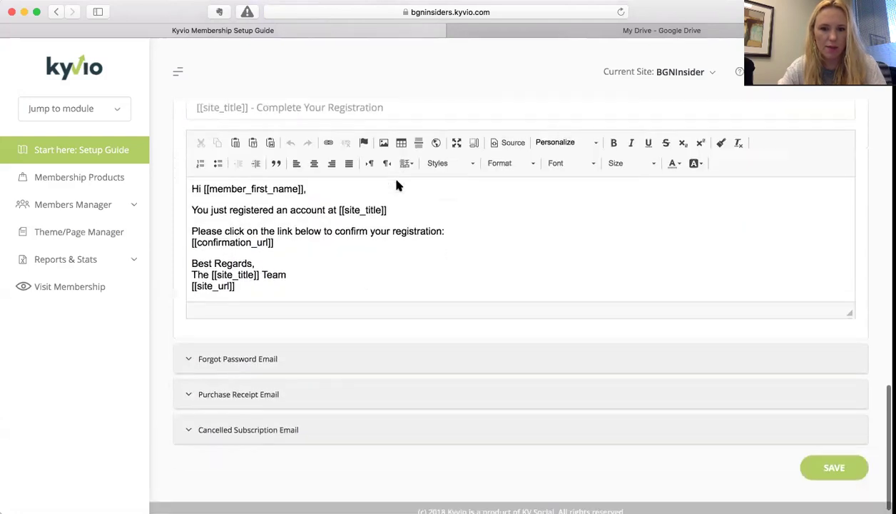
- Expand Forgot Password Email and change the confirmation email sign-off from 'Best Regards' to 'Sincerely'
click(187, 350)
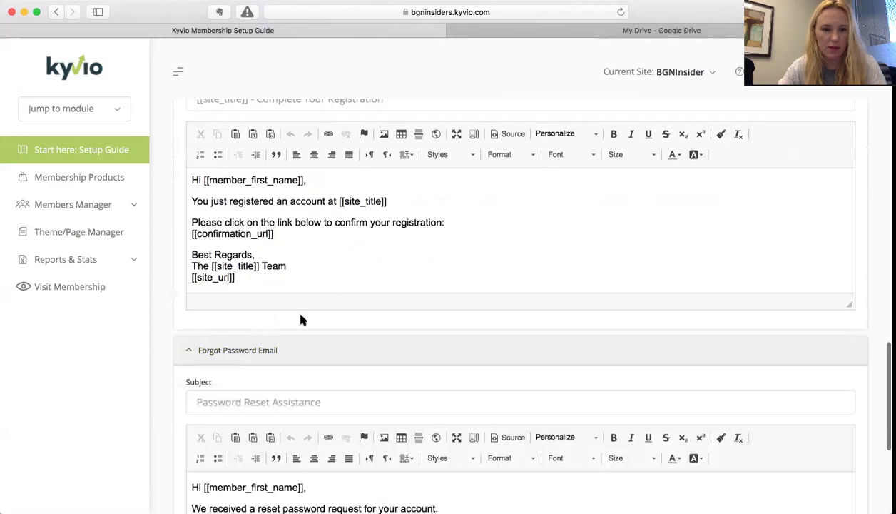
scroll(300, 319, down, 3)
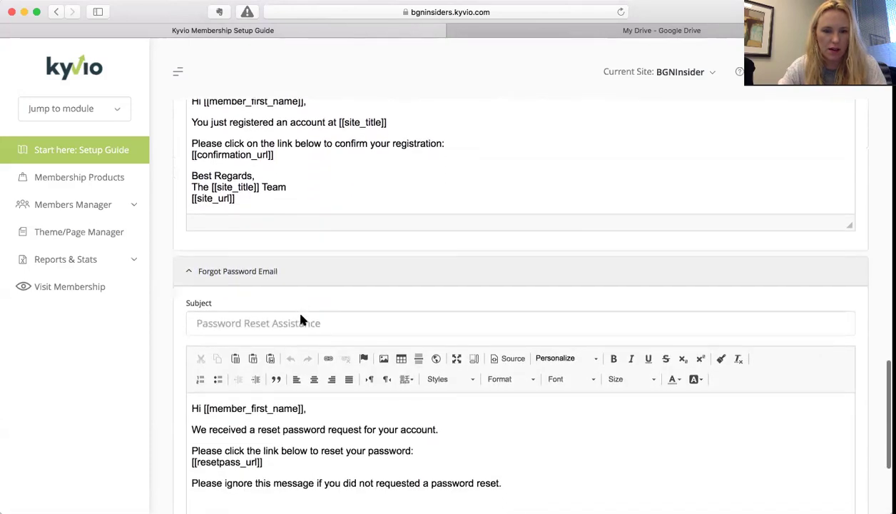
drag(251, 152, 159, 152)
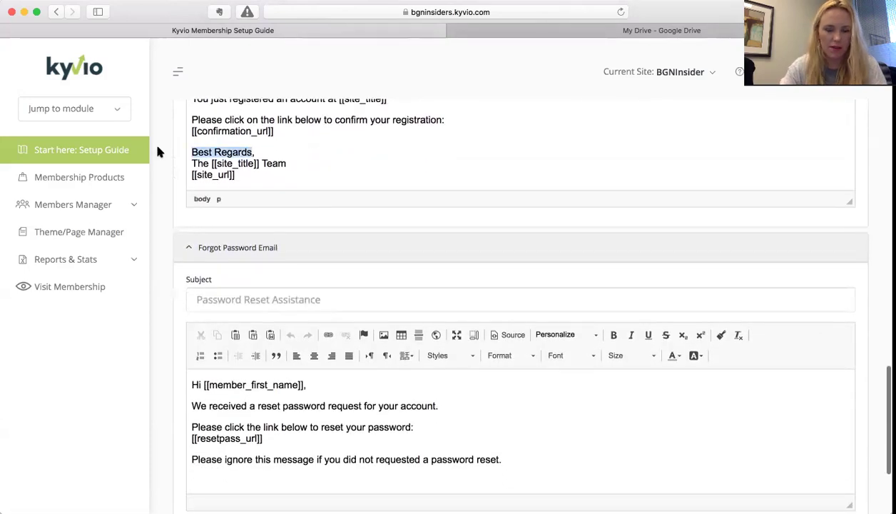
text(er)
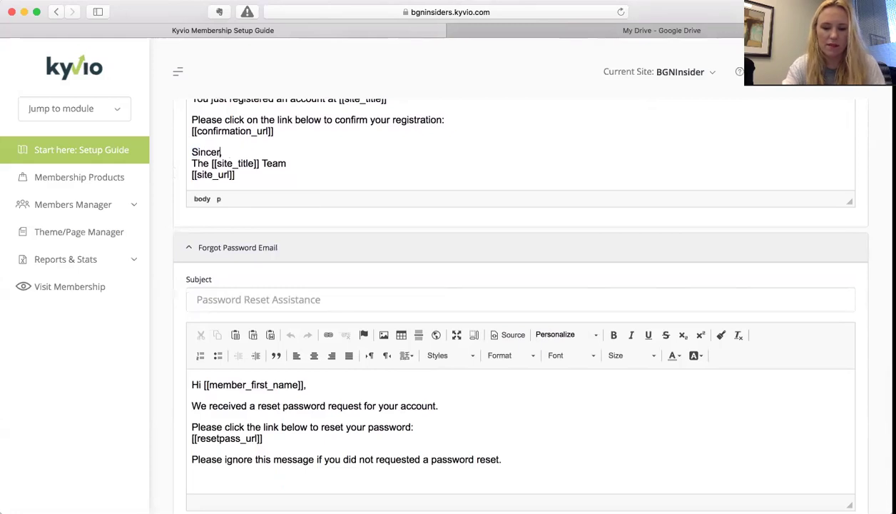
text(ely)
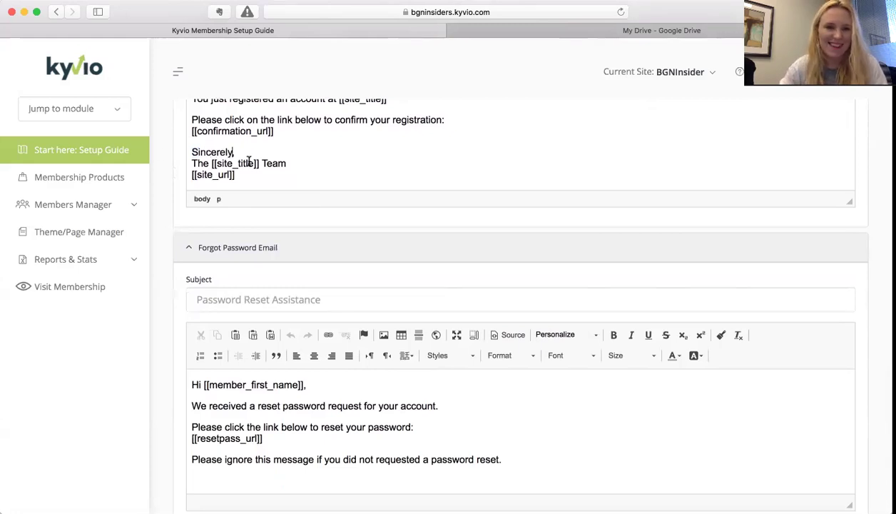
scroll(250, 246, down, 5)
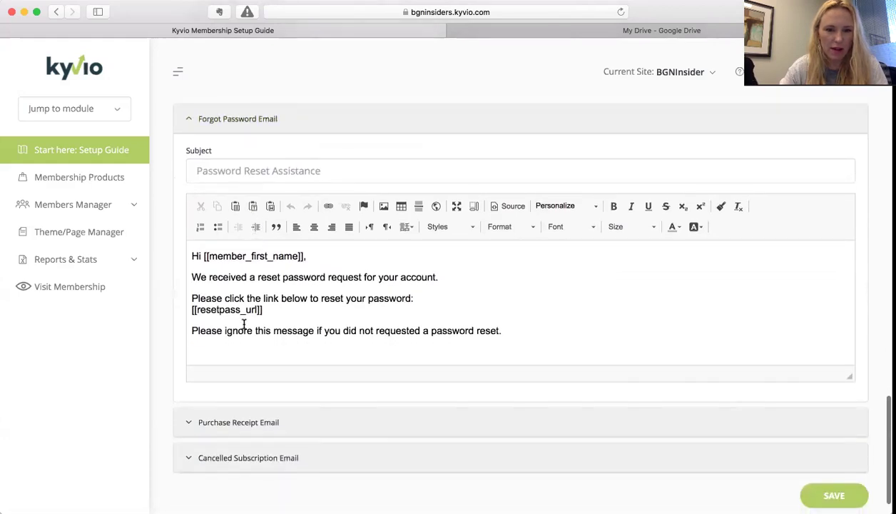
- Make the password reset subject 'Password Reset Assistance for [[site_title]]', then expand Purchase Receipt Email
scroll(243, 325, down, 2)
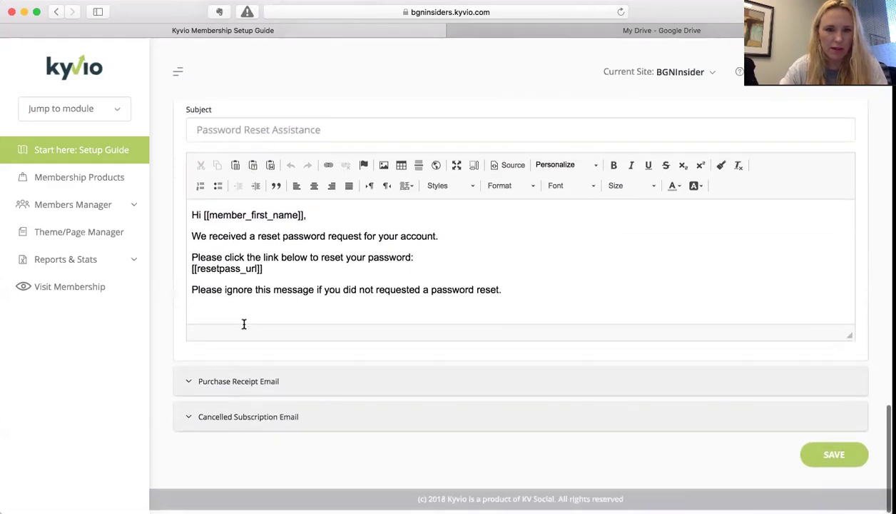
click(351, 134)
text(.)
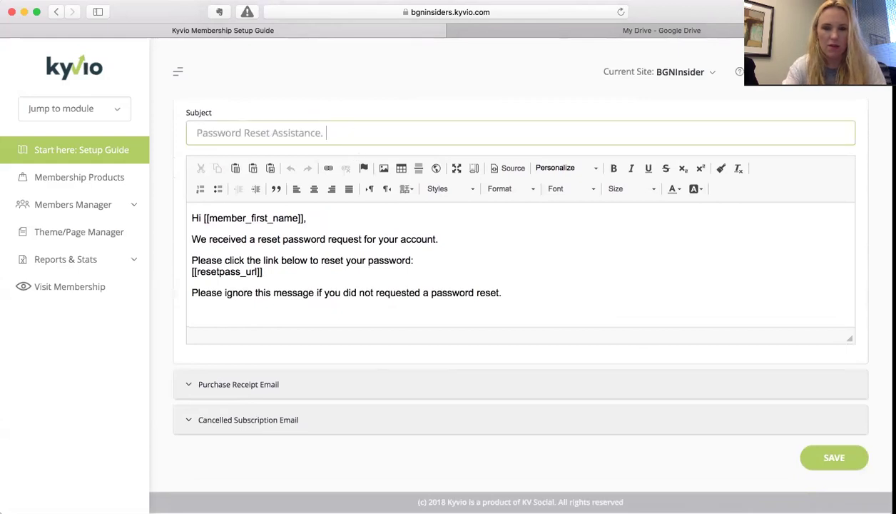
key(BackSpace)
text(for)
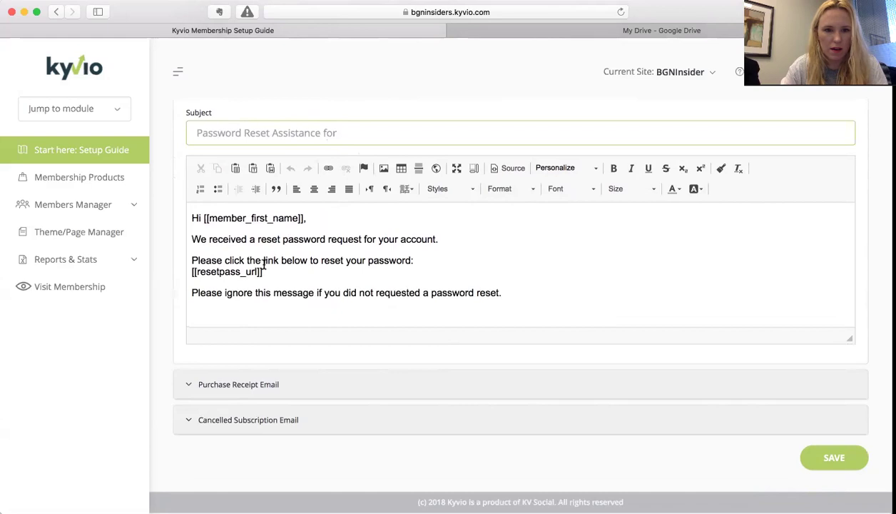
click(583, 164)
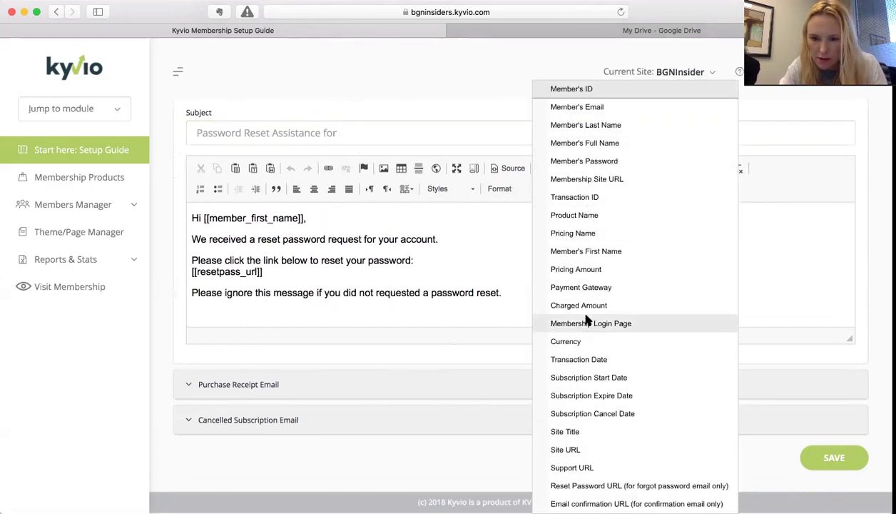
click(575, 431)
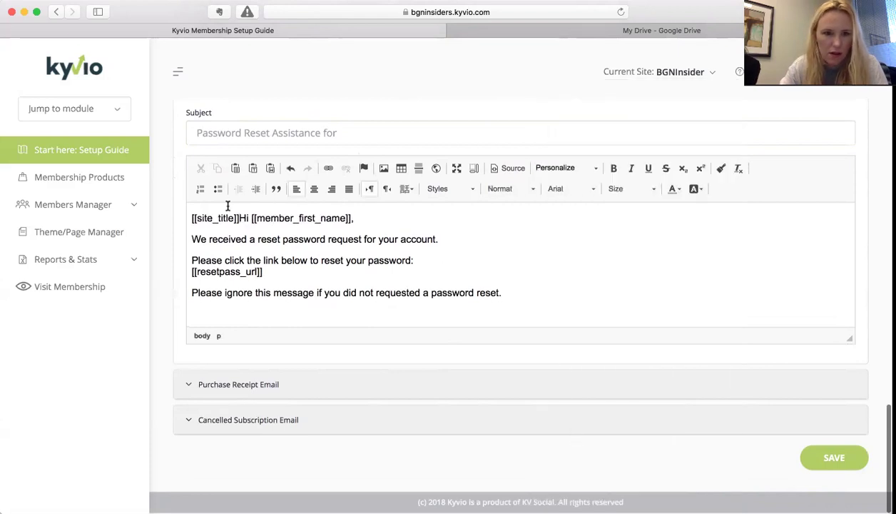
drag(237, 218, 150, 217)
key(super+c)
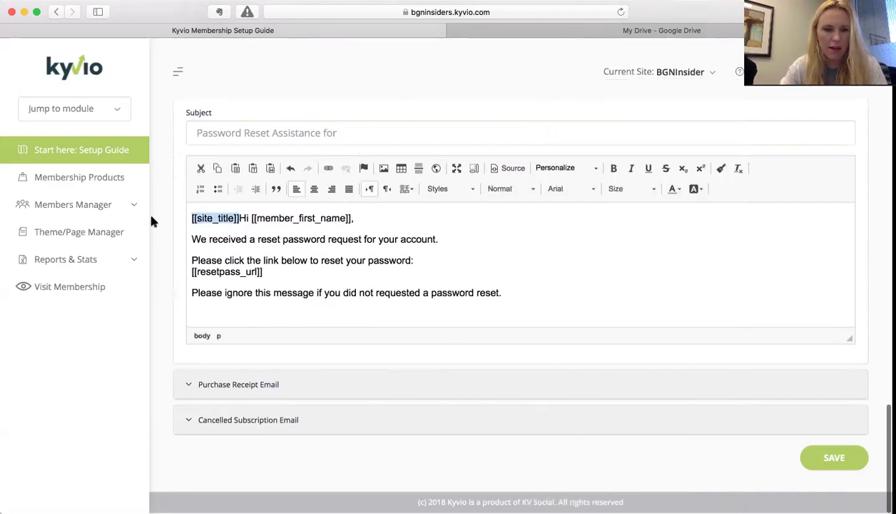
key(BackSpace)
click(366, 127)
key(super+v)
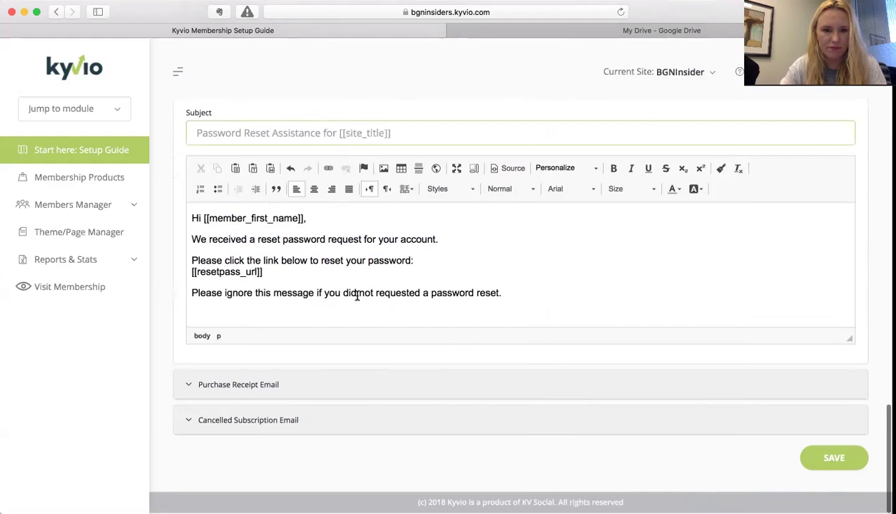
click(190, 383)
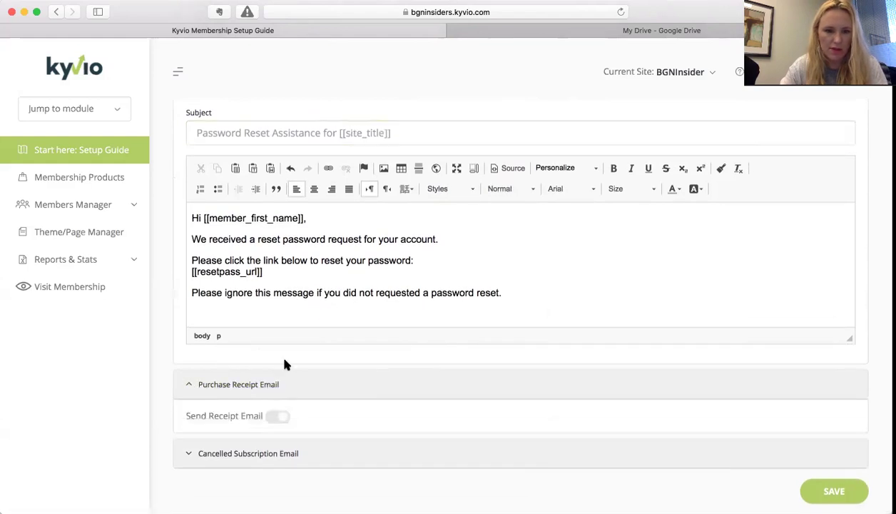
- Switch on Send Receipt Email and review the Payment Receipt subject and order-details body
scroll(278, 371, down, 1)
click(275, 383)
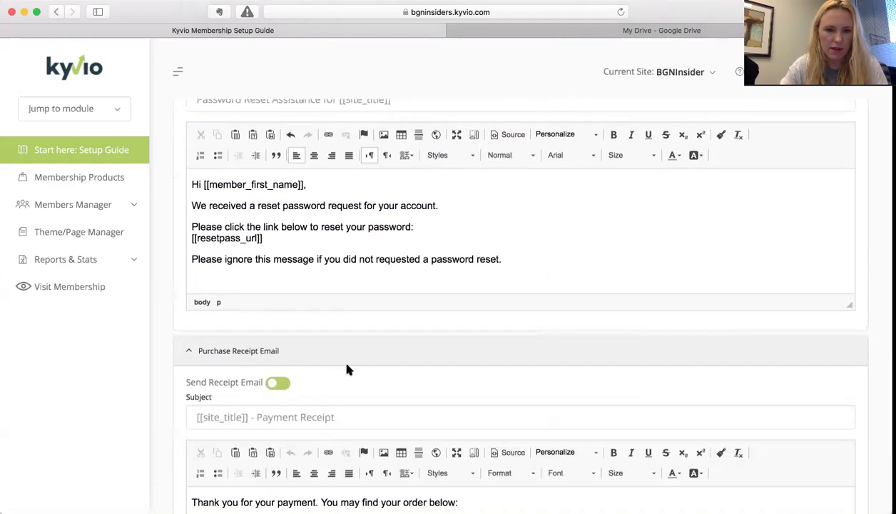
scroll(346, 367, down, 2)
scroll(346, 365, down, 5)
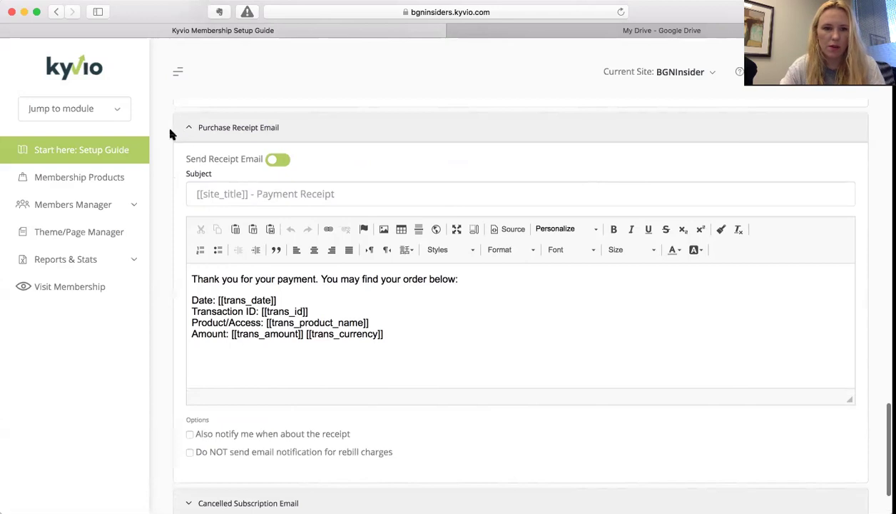
scroll(170, 134, down, 2)
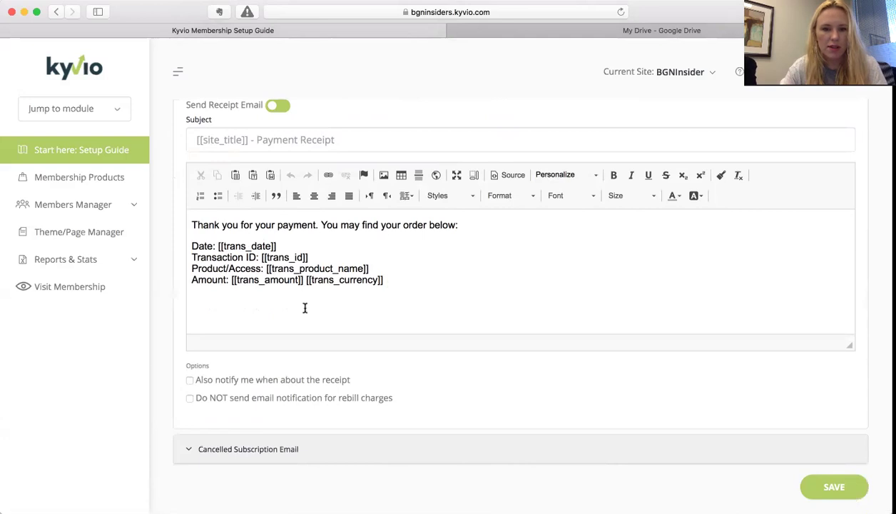
scroll(198, 332, down, 2)
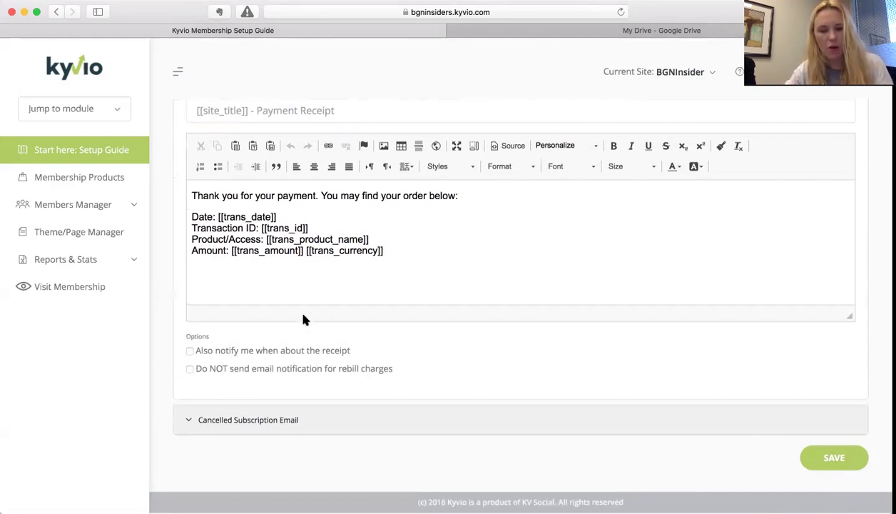
scroll(302, 319, down, 2)
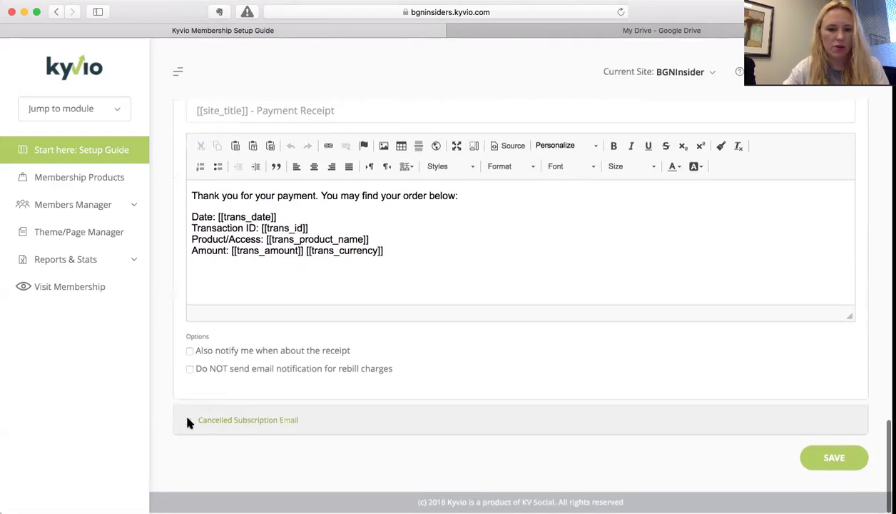
- In Cancelled Subscription Email, turn on notification for every member cancellation and save
click(190, 421)
scroll(262, 372, down, 5)
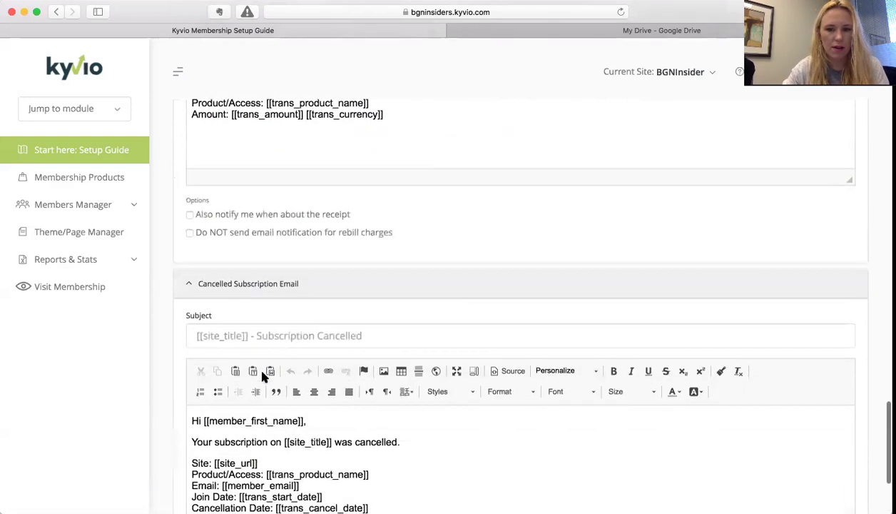
scroll(261, 377, down, 3)
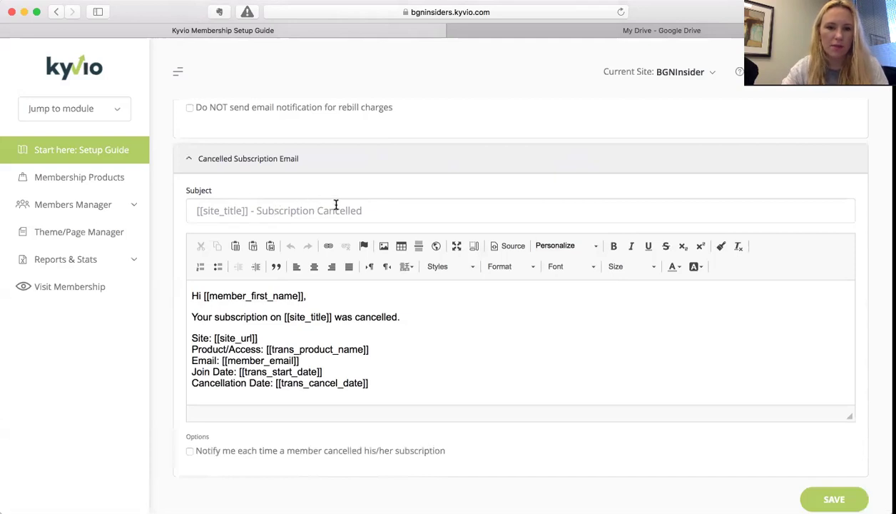
scroll(341, 204, down, 1)
scroll(341, 204, down, 1)
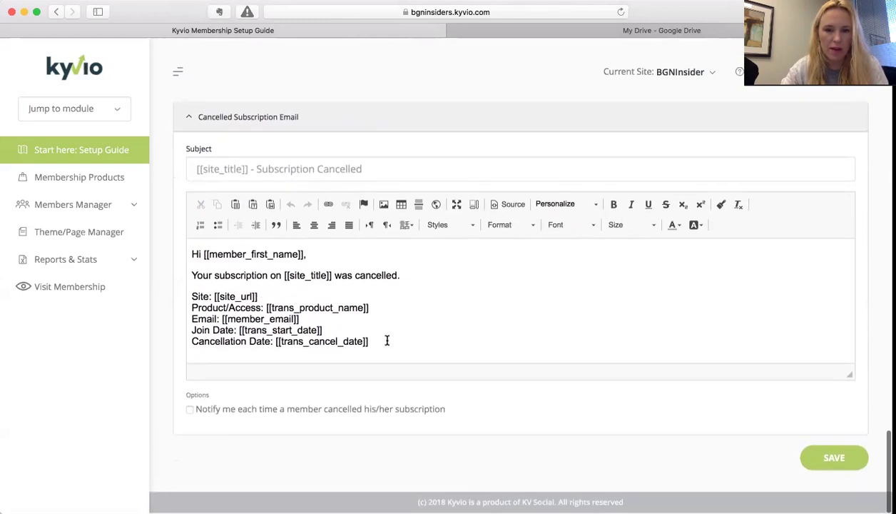
scroll(312, 278, up, 2)
scroll(312, 279, down, 2)
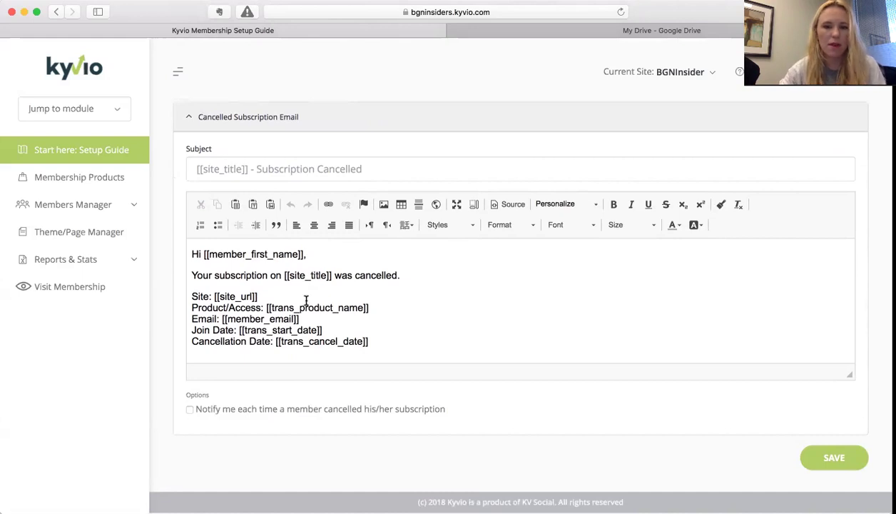
click(189, 409)
scroll(644, 414, down, 1)
click(826, 458)
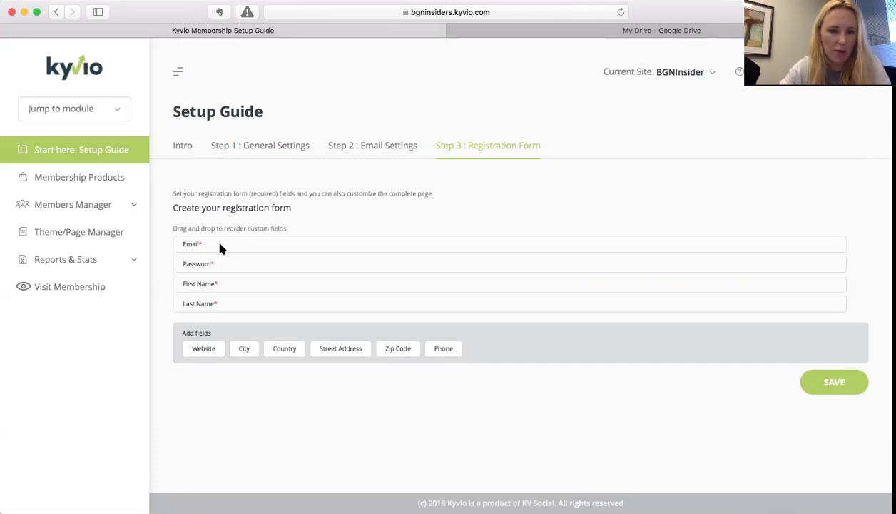
- Move First Name and Last Name to the top and add a Street Address field
drag(194, 283, 191, 230)
drag(194, 298, 200, 260)
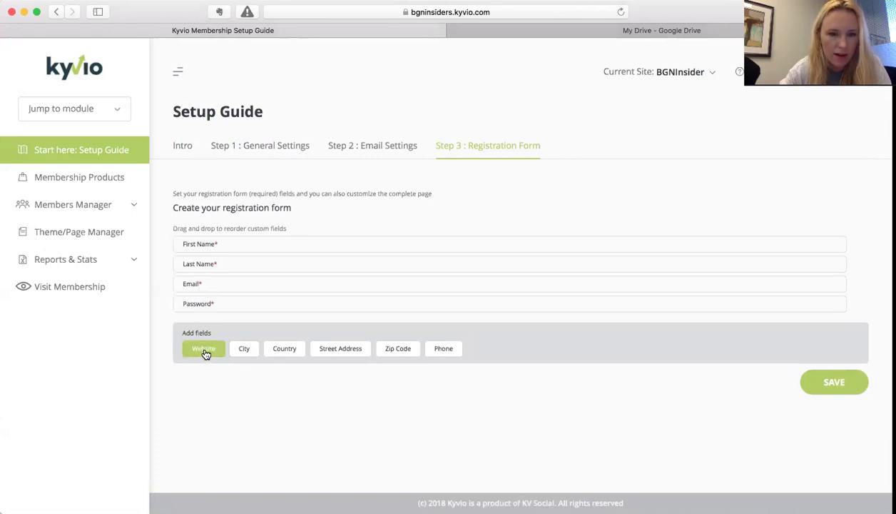
click(204, 350)
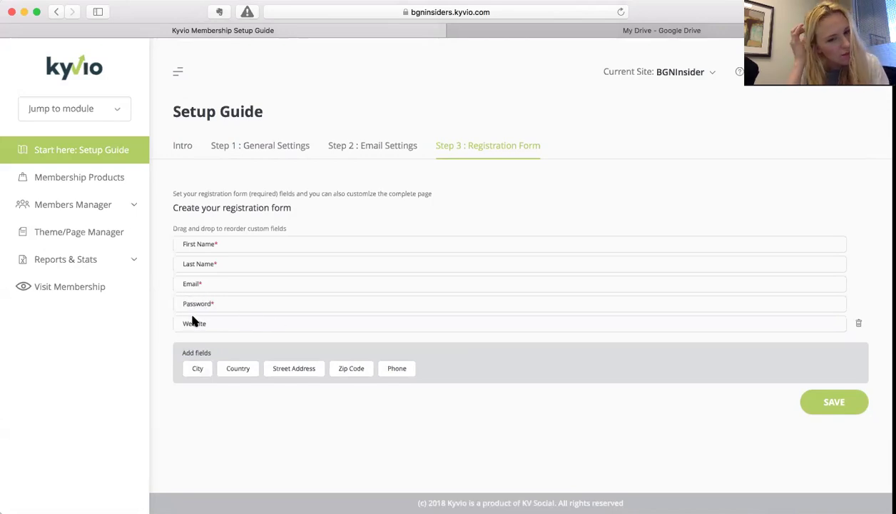
click(296, 372)
drag(207, 343, 212, 319)
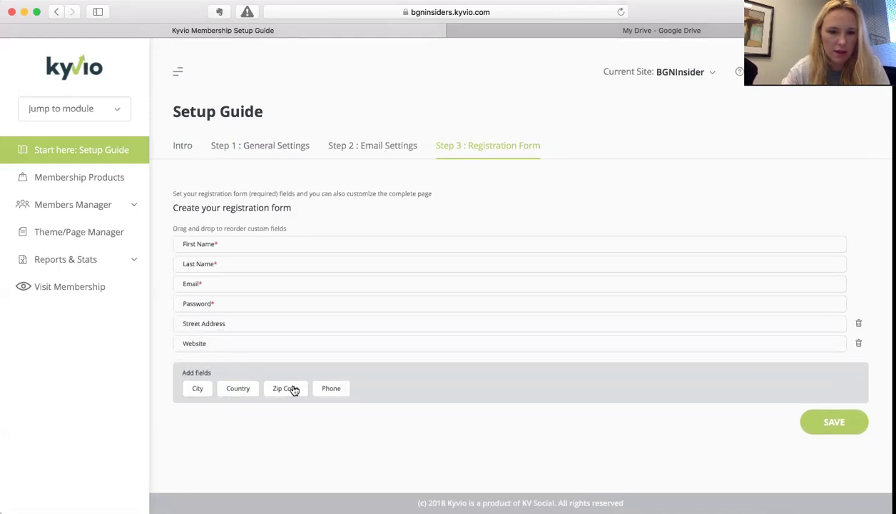
- Add Zip Code, City and Country after Street Address, remove Website, and save the form
click(243, 390)
drag(210, 363, 206, 333)
click(242, 408)
drag(226, 383, 218, 323)
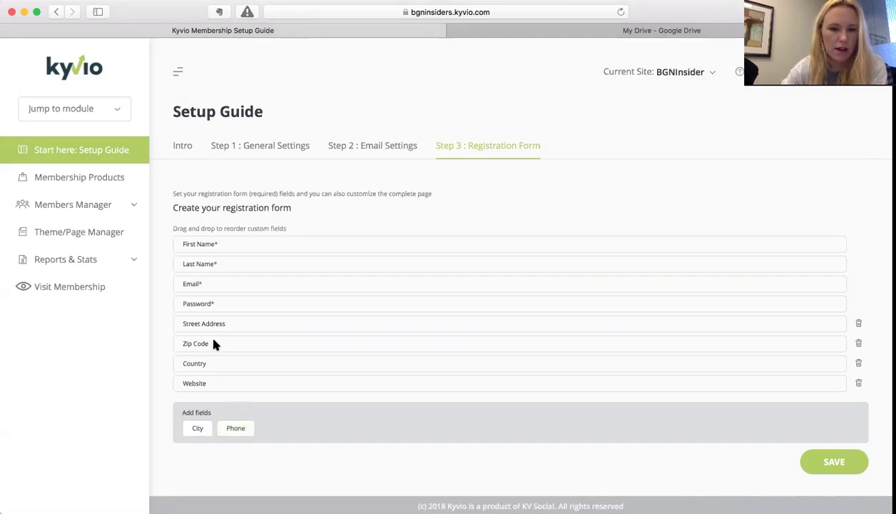
click(200, 433)
drag(198, 399, 200, 354)
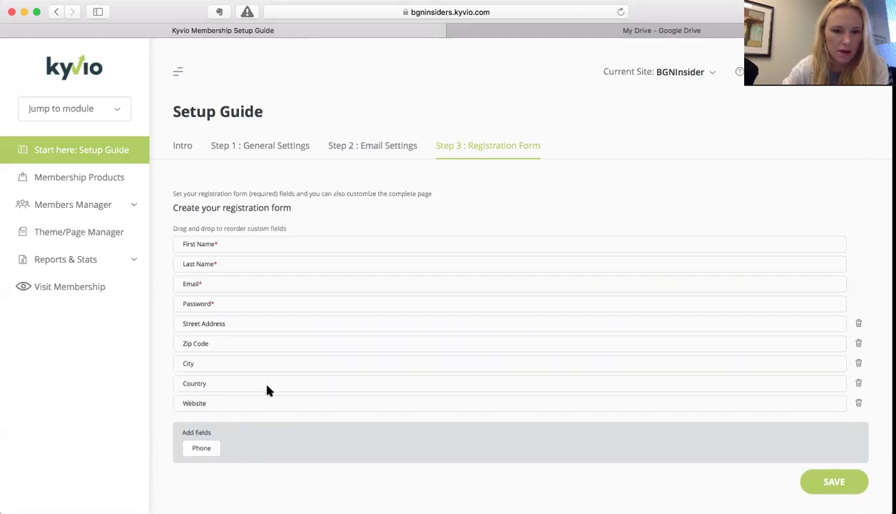
click(860, 404)
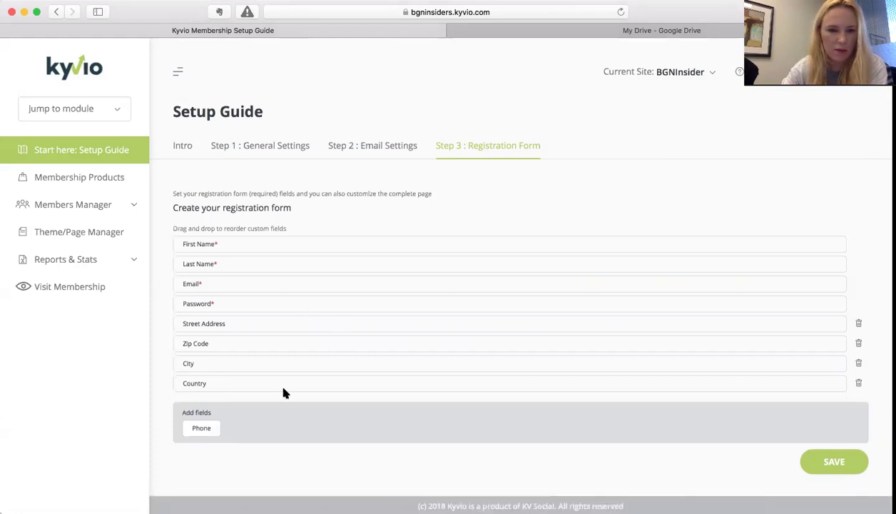
click(845, 465)
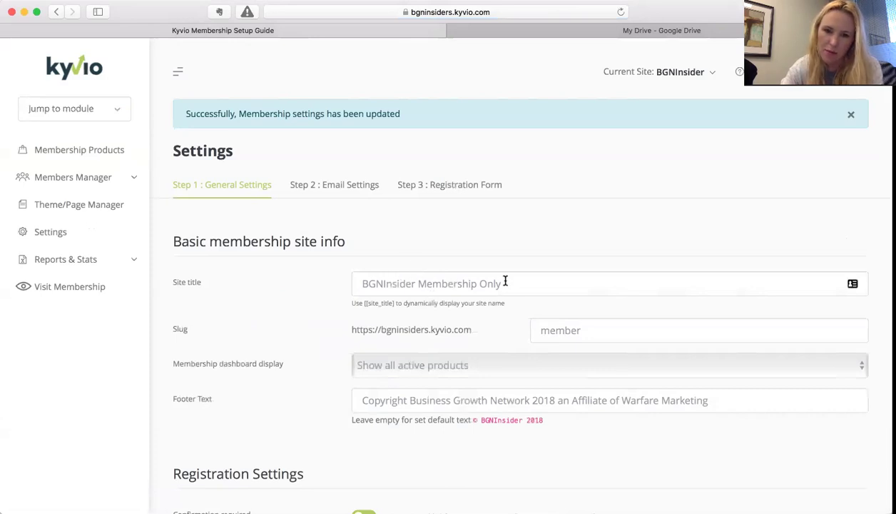
- Delete 'Membership Only' so the site title reads 'BGNInsider', then save General Settings
drag(506, 282, 420, 283)
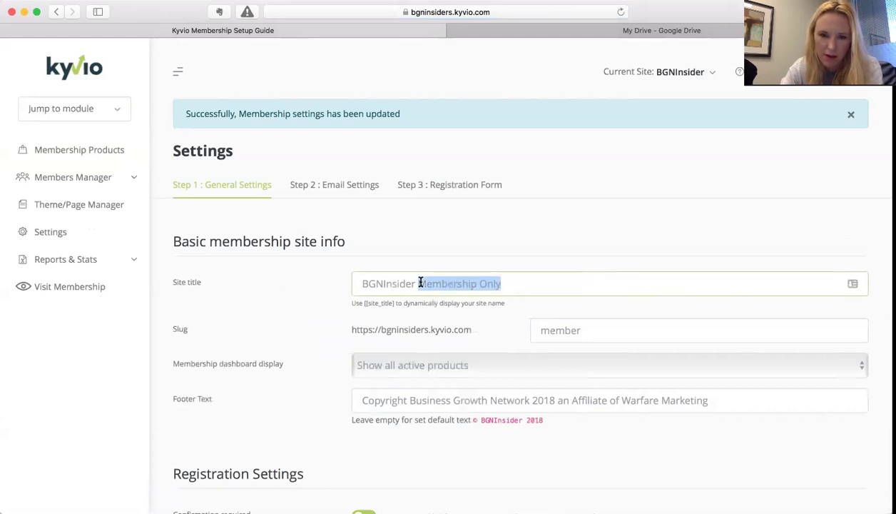
key(super+z)
key(super+z)
key(BackSpace)
click(402, 330)
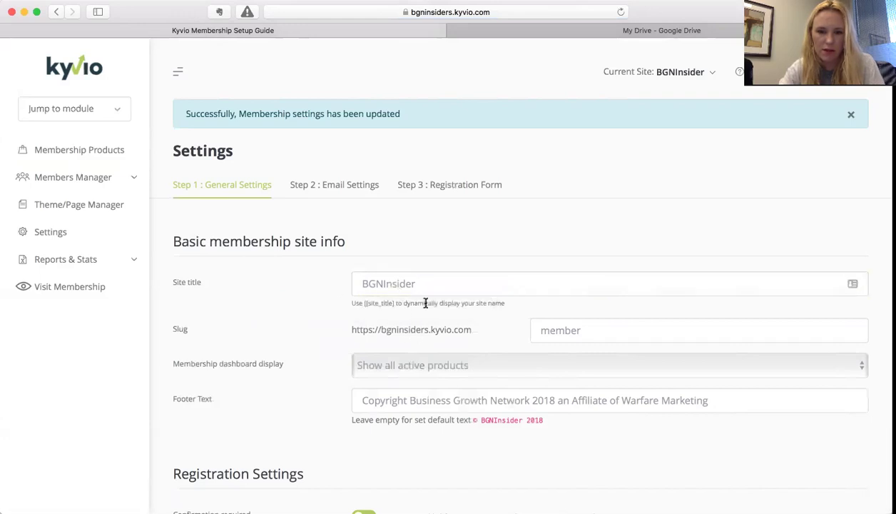
click(414, 280)
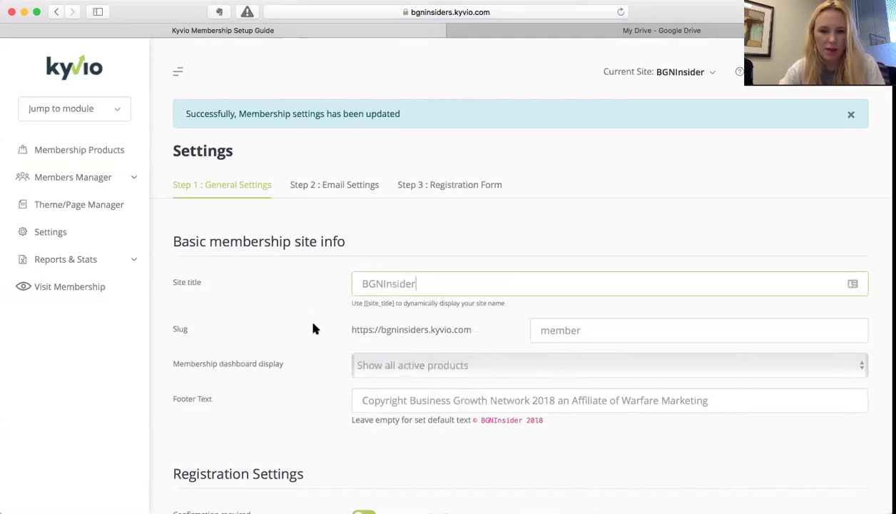
scroll(250, 337, down, 1)
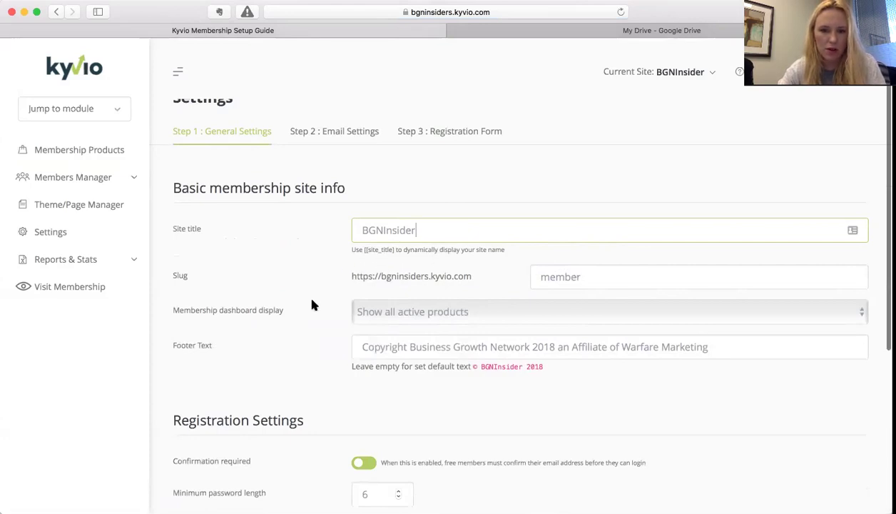
scroll(312, 305, down, 5)
scroll(306, 300, down, 2)
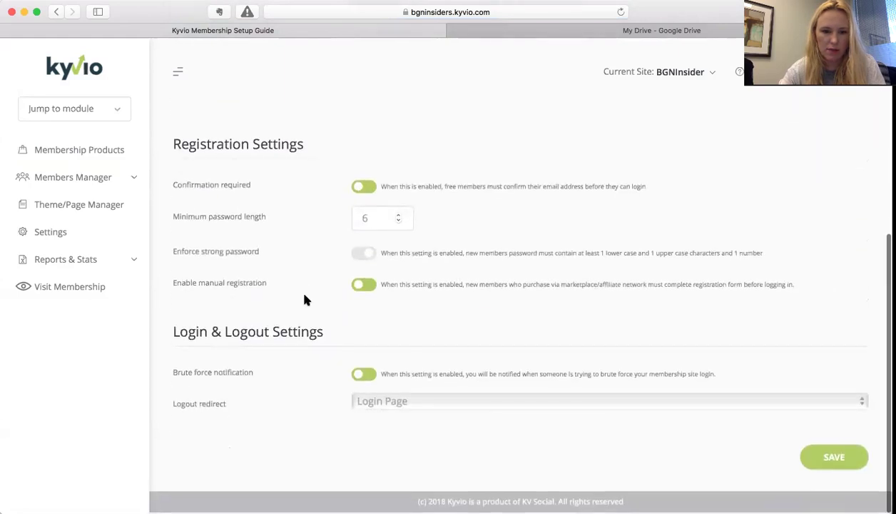
click(834, 463)
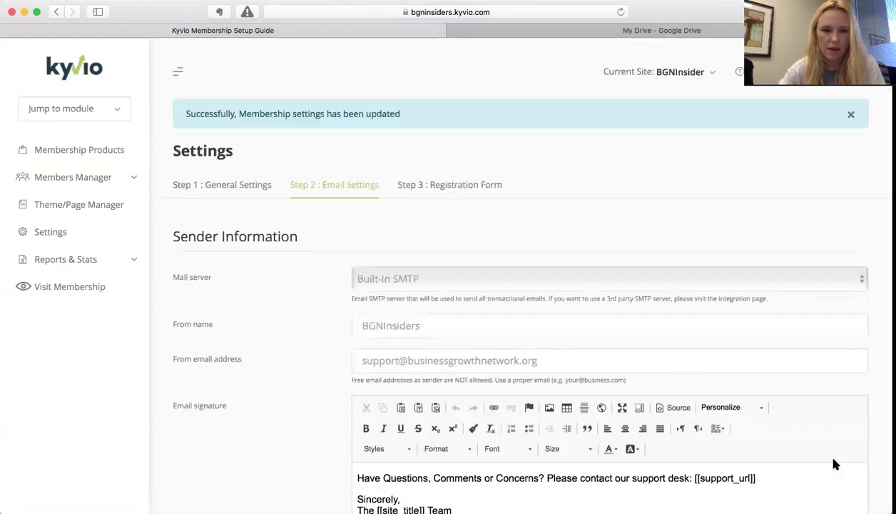
- Go to My Dashboard through the Jump to module dropdown
scroll(293, 314, down, 2)
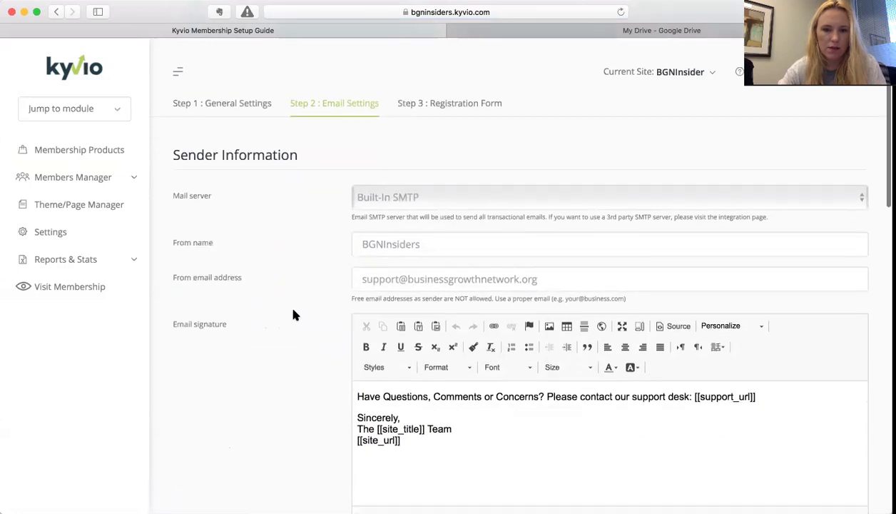
scroll(293, 315, down, 5)
scroll(292, 314, down, 3)
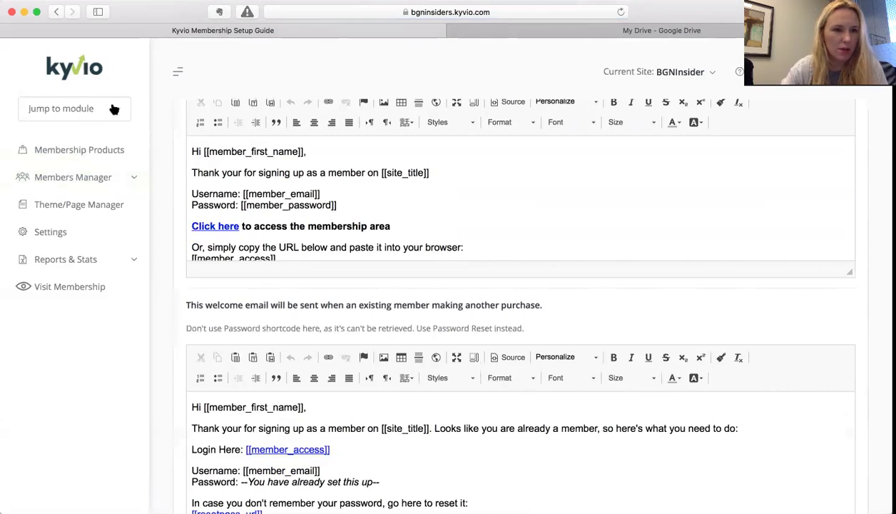
click(114, 108)
click(68, 147)
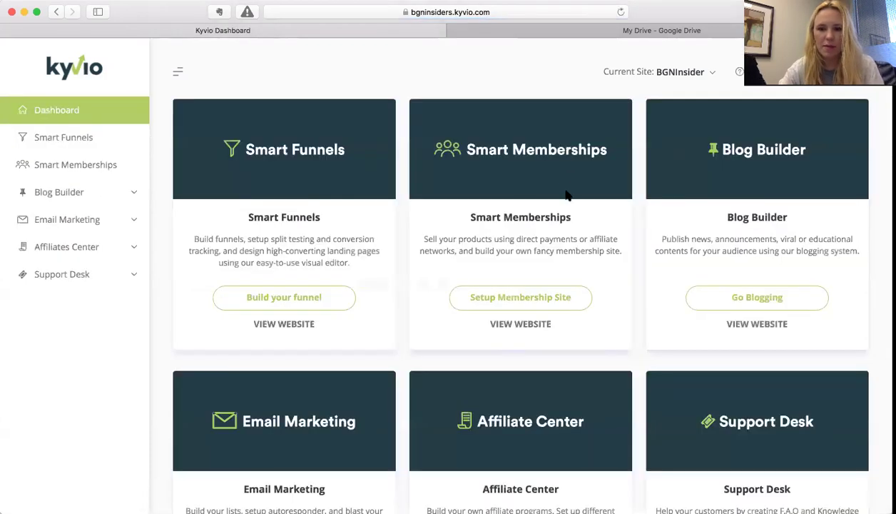
- Add a new membership product named 'Vision Challenge' with description '---FINISH ME----'
click(534, 300)
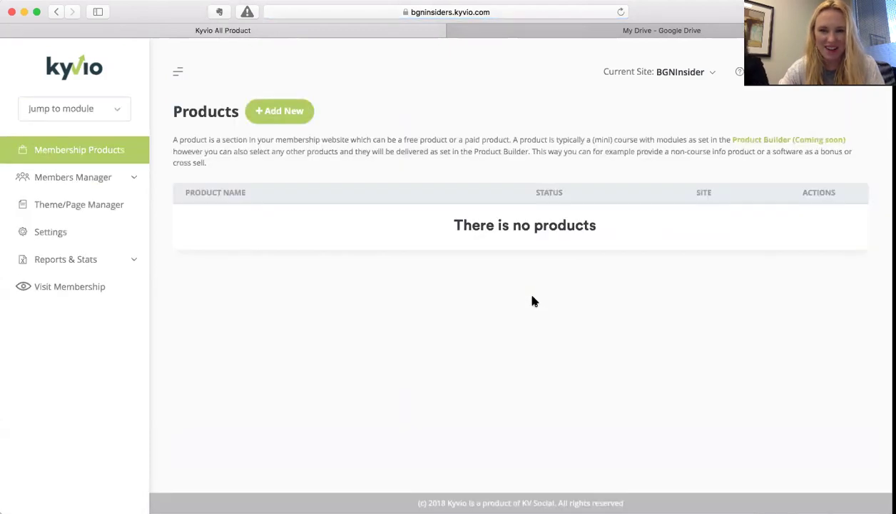
click(271, 110)
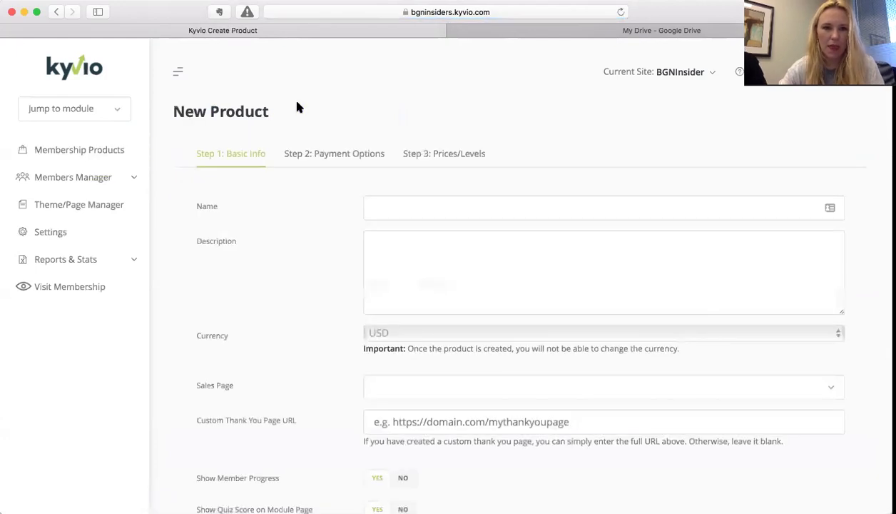
click(382, 204)
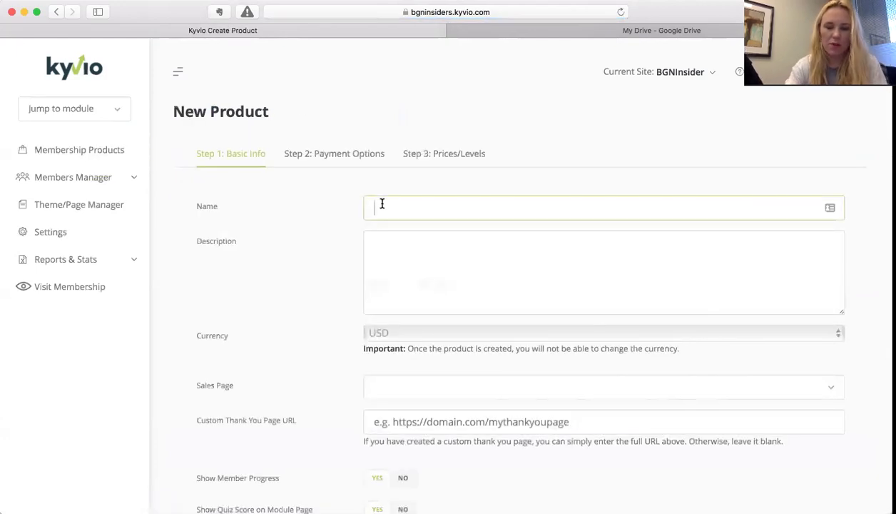
text(Visi)
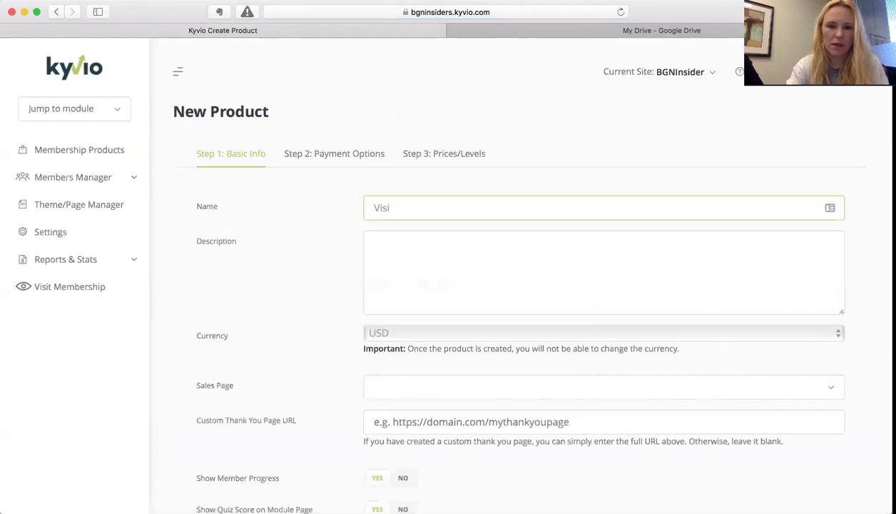
text(on )
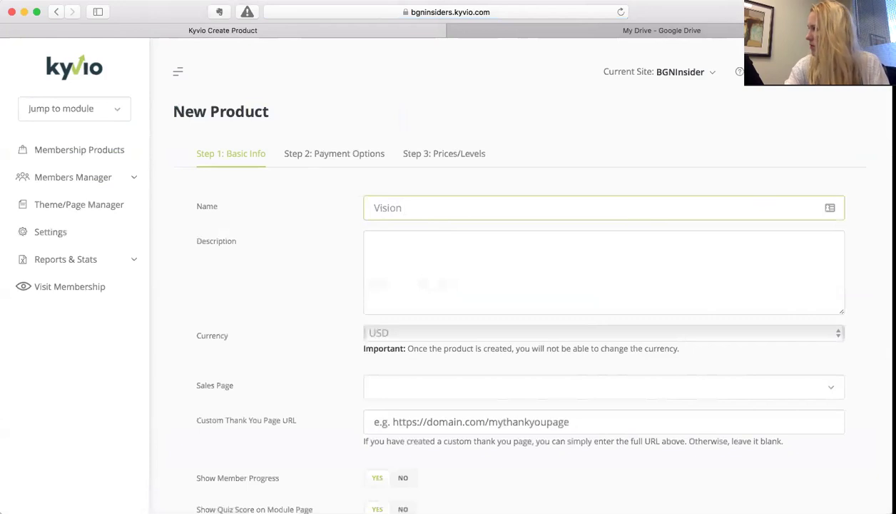
text(Challenge)
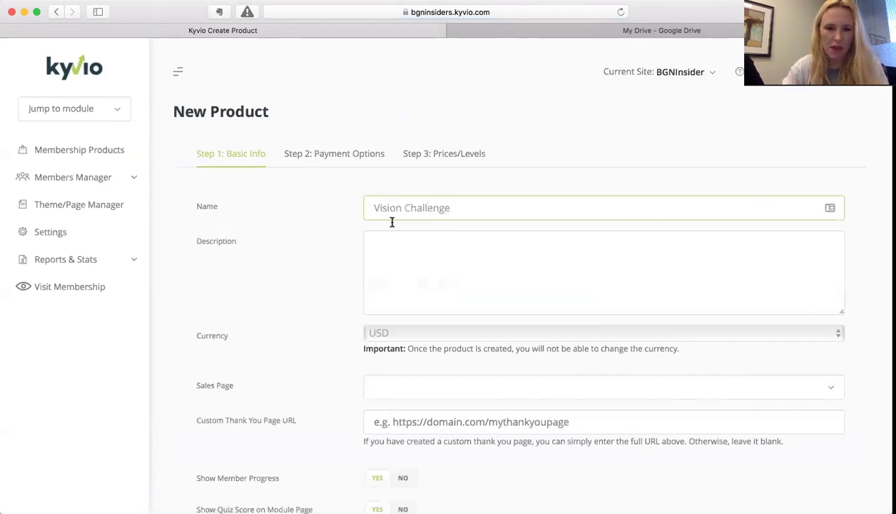
click(385, 249)
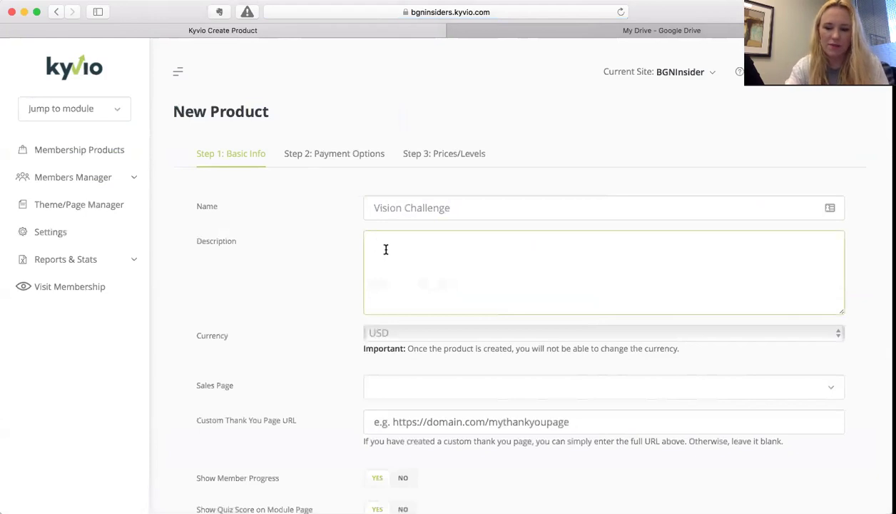
text(---FINISH ME----)
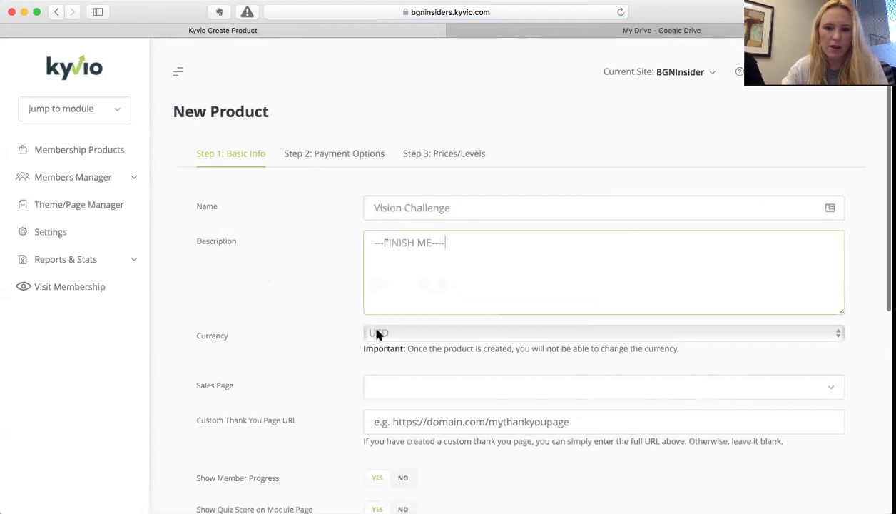
scroll(379, 336, down, 5)
click(388, 241)
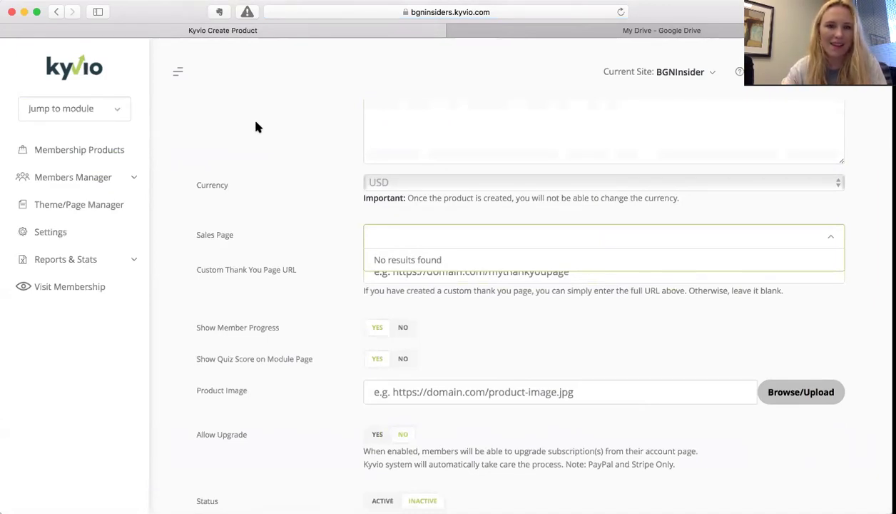
click(327, 227)
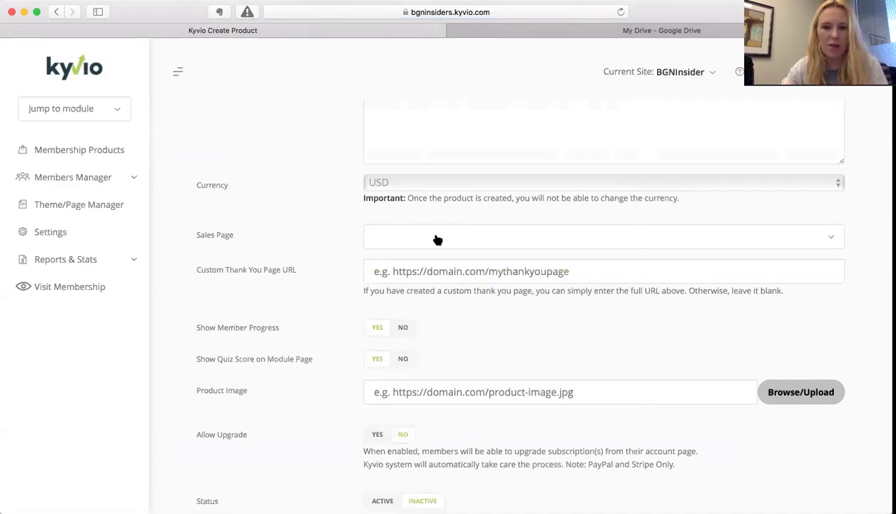
scroll(441, 239, up, 3)
scroll(443, 237, down, 3)
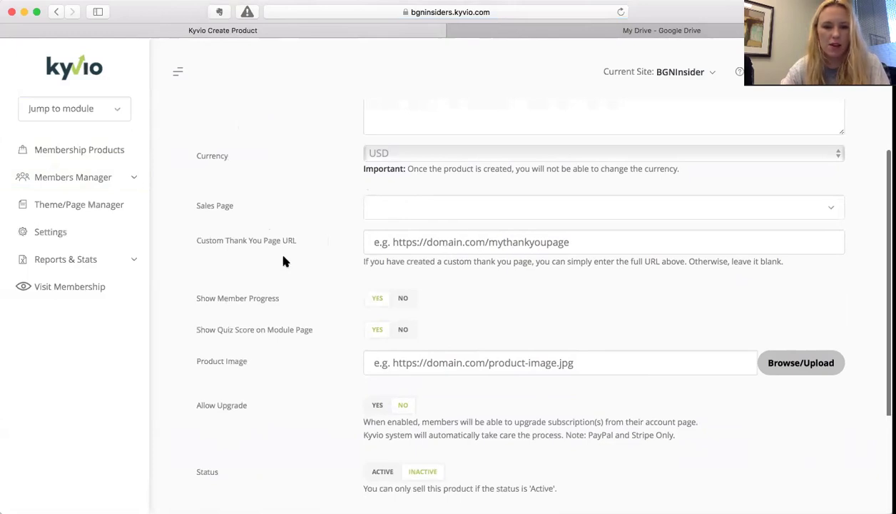
scroll(282, 261, down, 3)
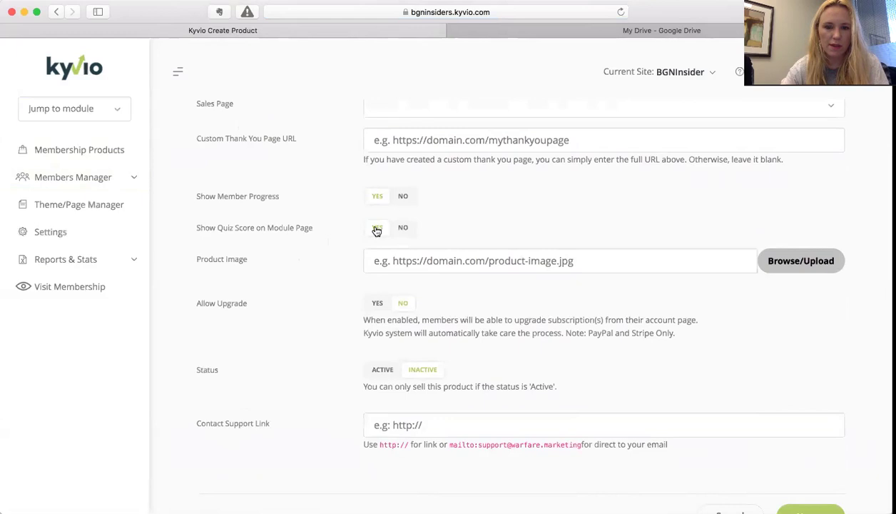
scroll(330, 224, down, 2)
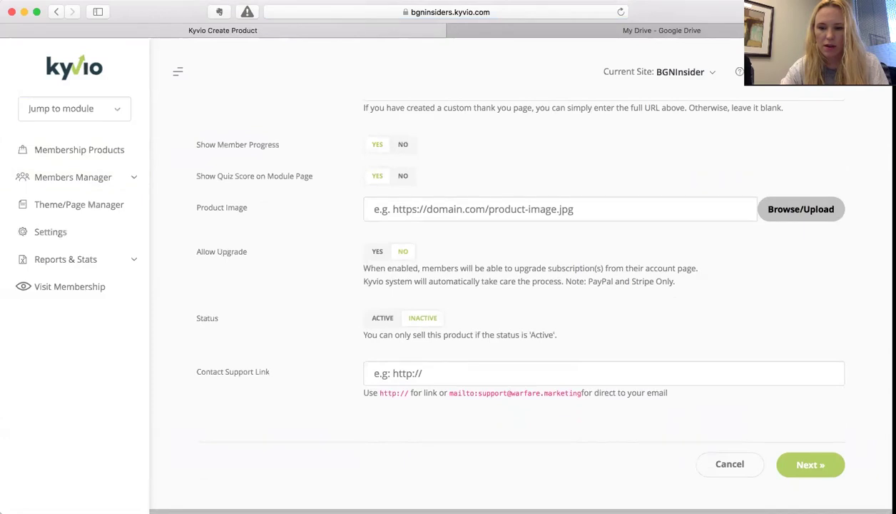
- Create a vision_challenge folder inside bgn in the media manager, open it, and show the Uploader
click(789, 214)
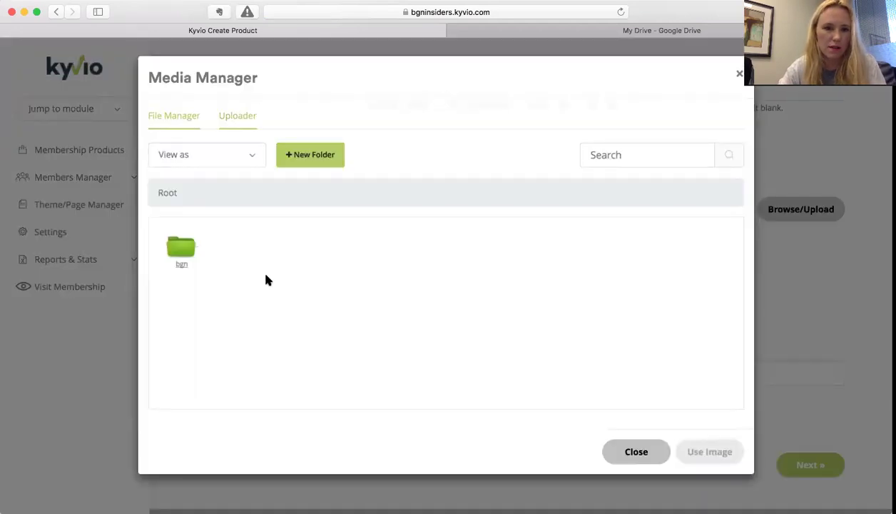
click(181, 259)
double_click(181, 259)
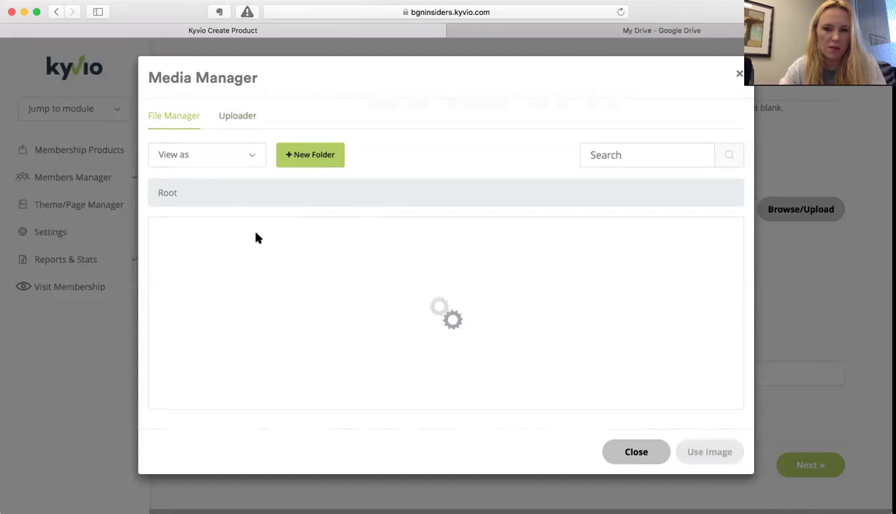
click(314, 155)
text(vision)
text(+)
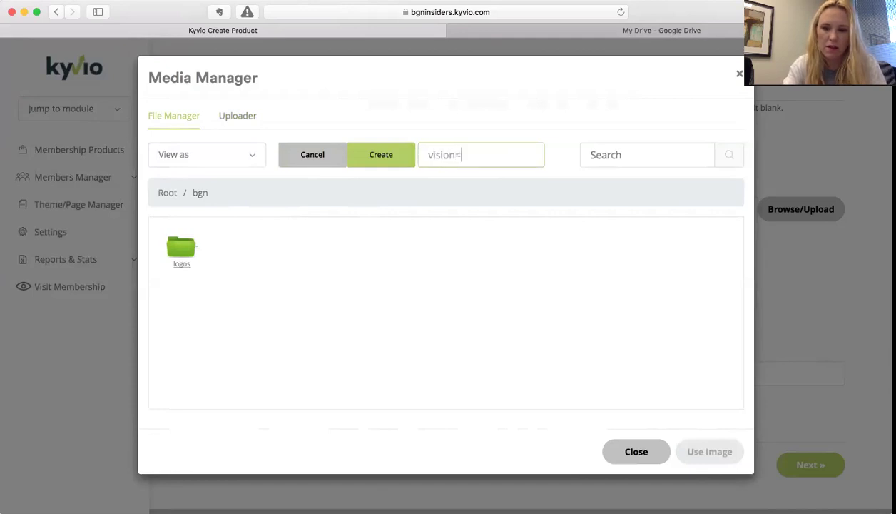
text(challenge)
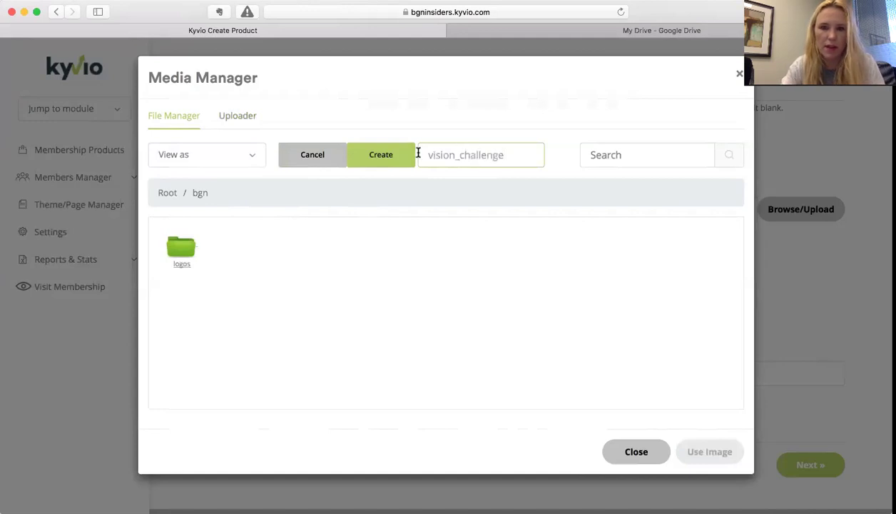
click(371, 157)
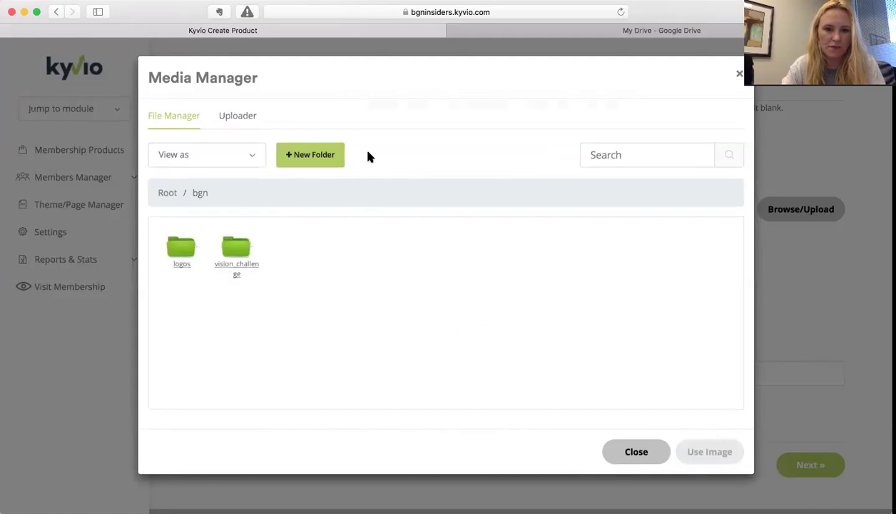
double_click(236, 247)
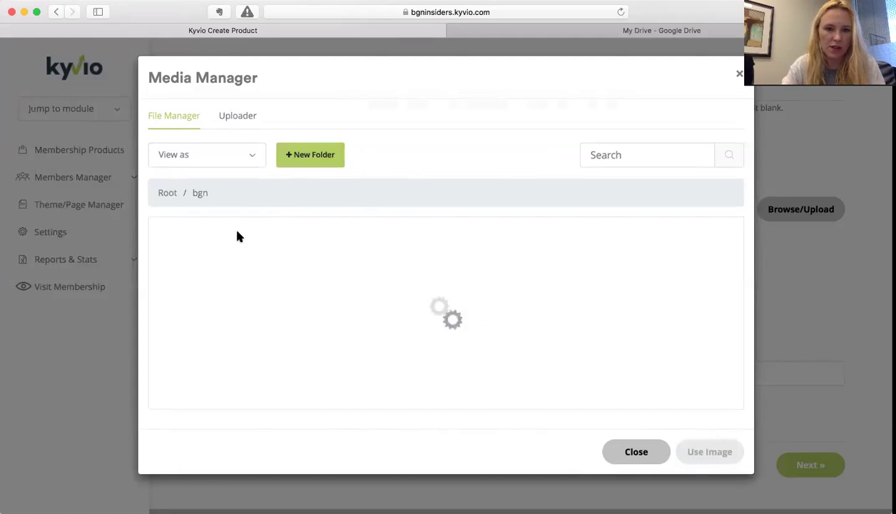
click(239, 116)
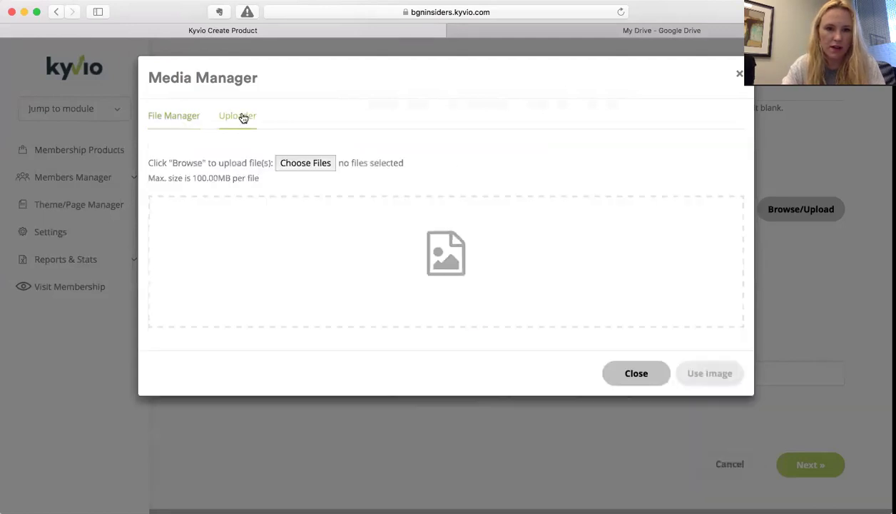
- Upload BGN-Training-Template.jpg from the macOS file picker into vision_challenge
click(302, 166)
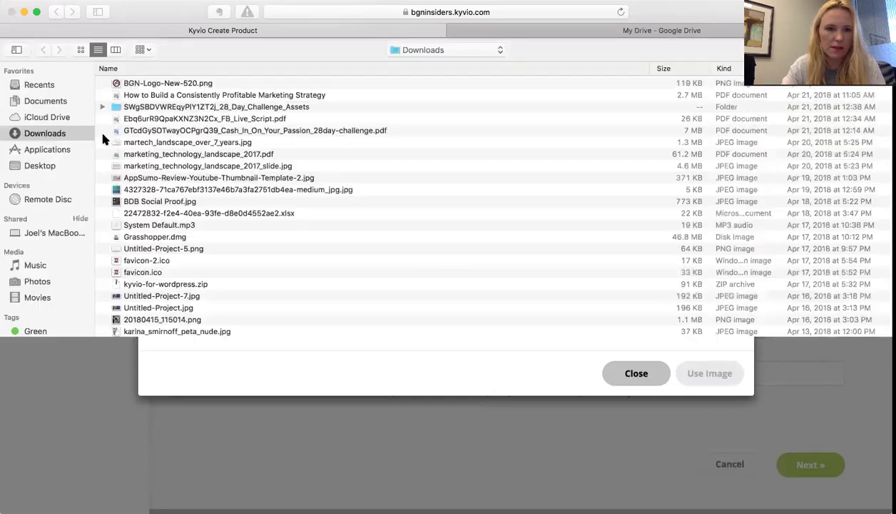
click(81, 49)
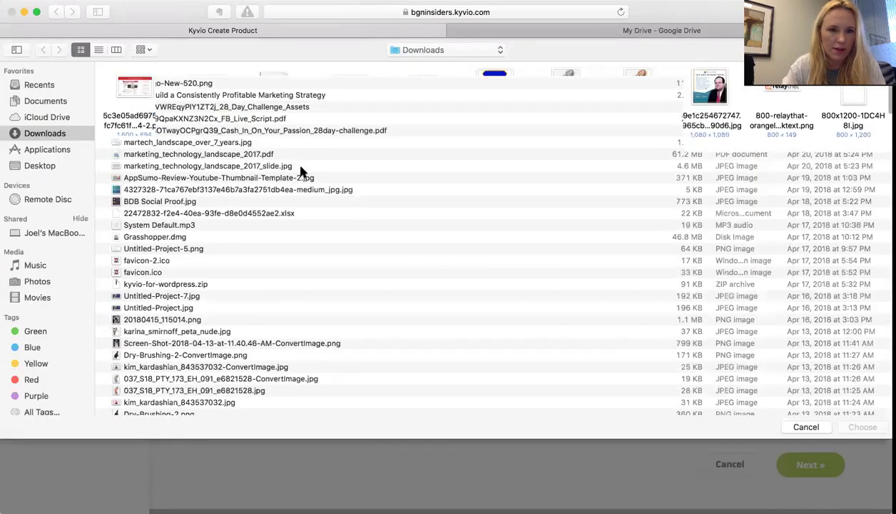
scroll(307, 200, down, 20)
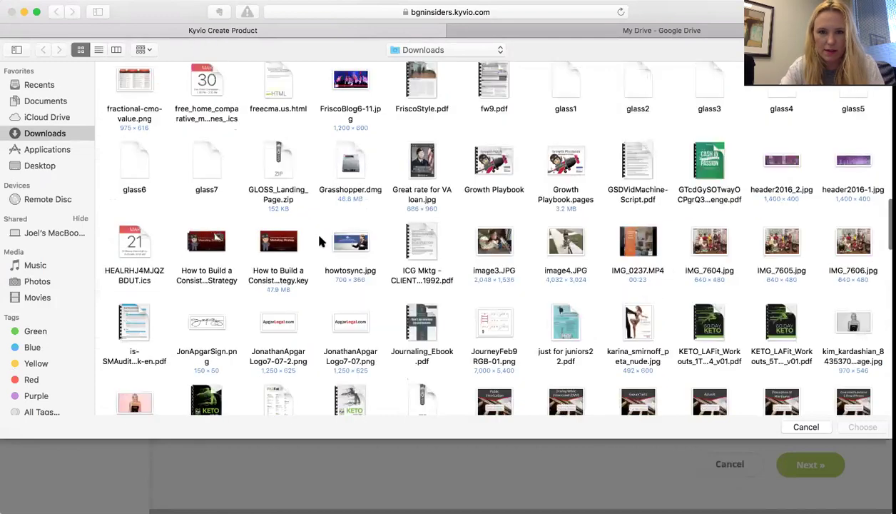
scroll(320, 242, down, 20)
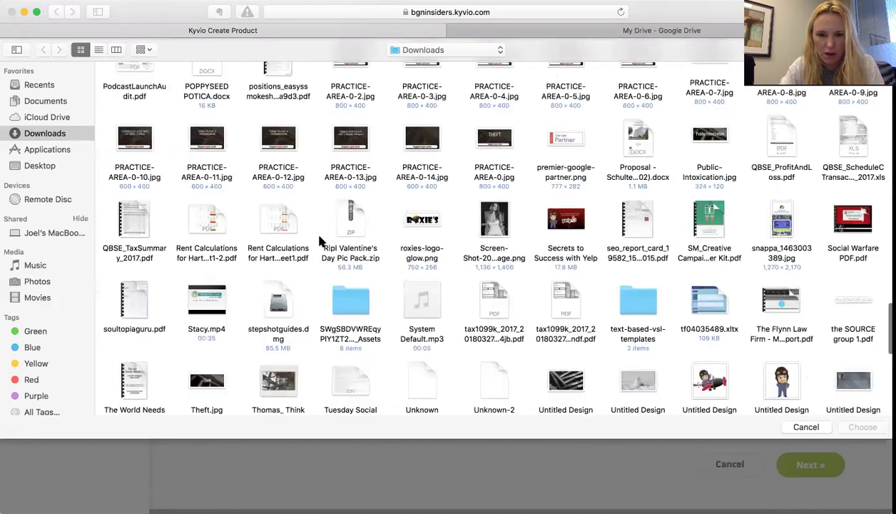
scroll(319, 242, up, 15)
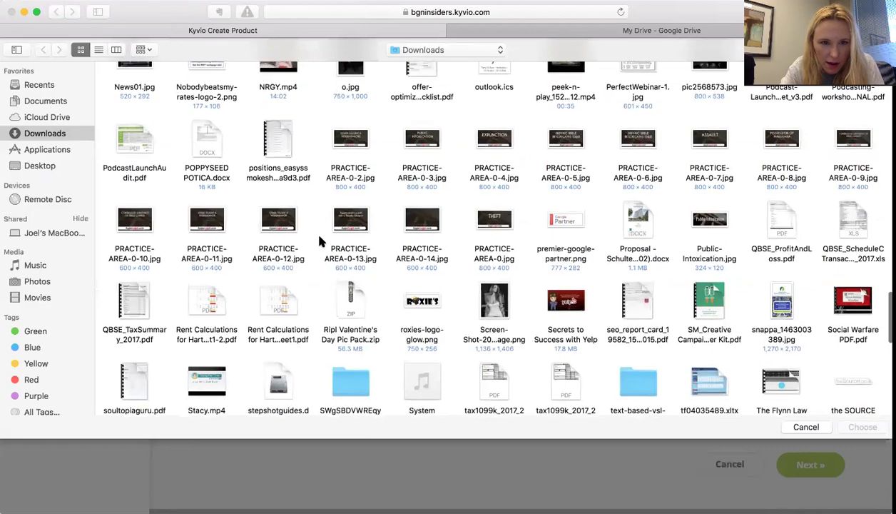
scroll(319, 242, up, 15)
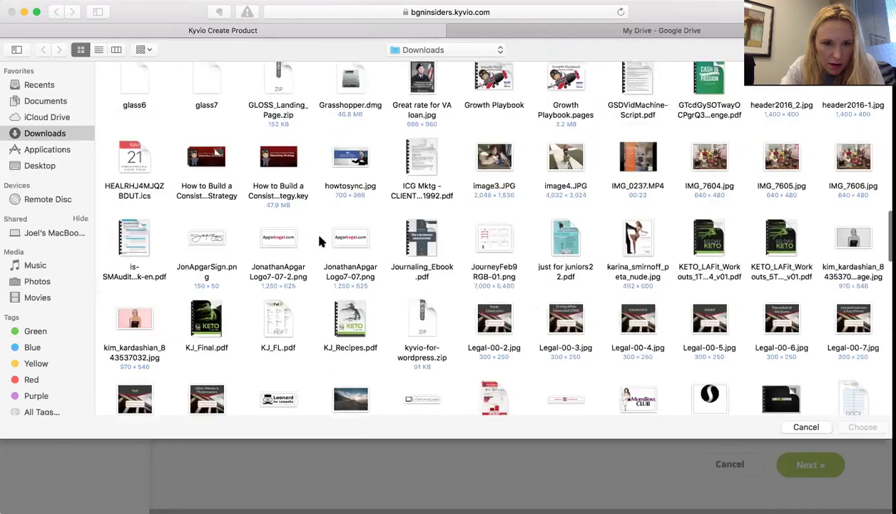
scroll(319, 242, up, 10)
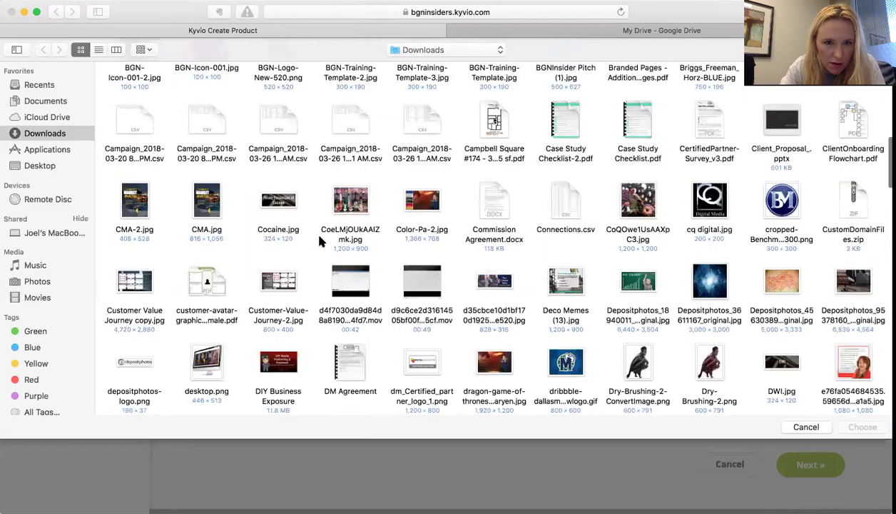
scroll(319, 242, up, 5)
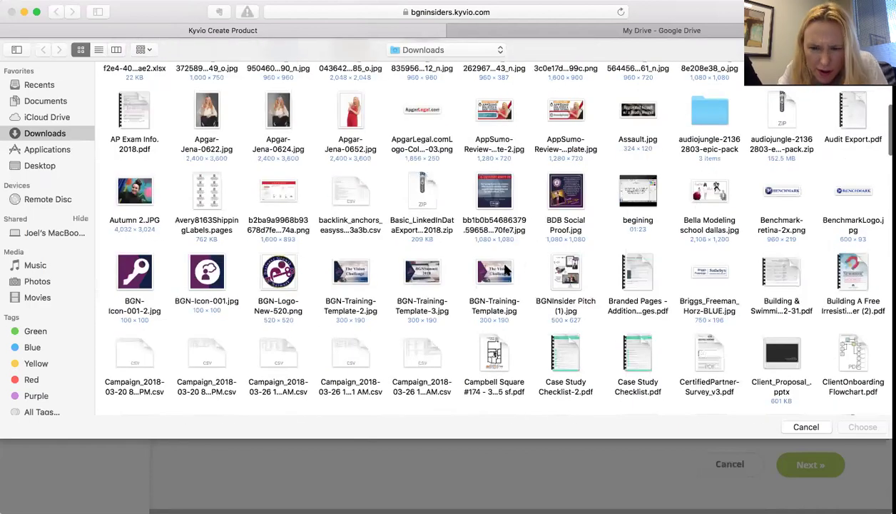
click(504, 269)
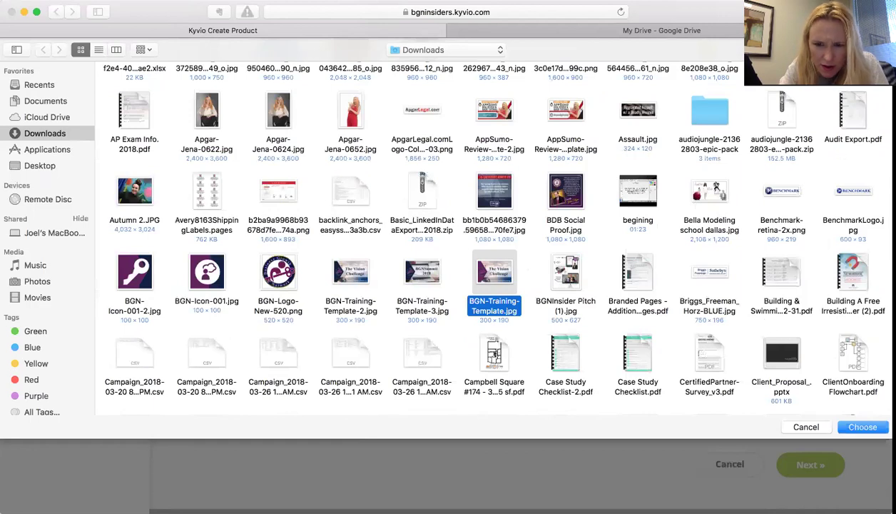
click(853, 426)
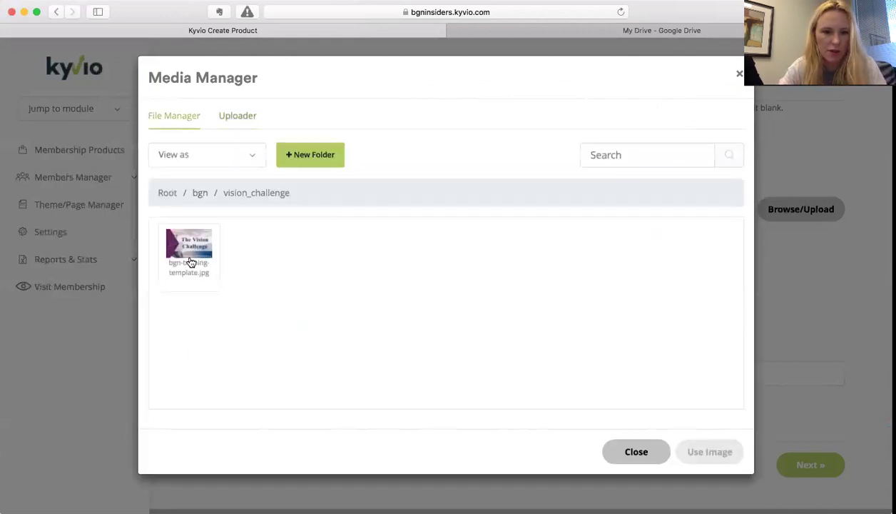
- Set the uploaded template image as the product image
click(189, 257)
click(710, 451)
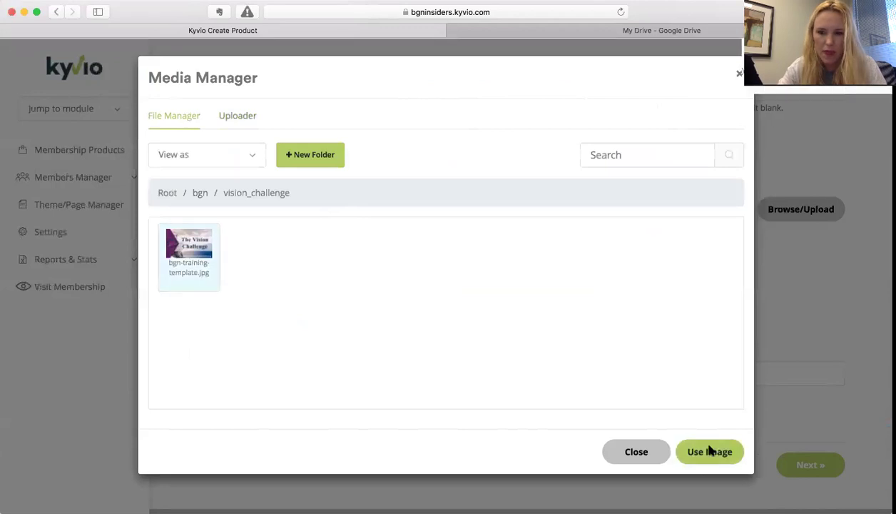
scroll(636, 277, down, 3)
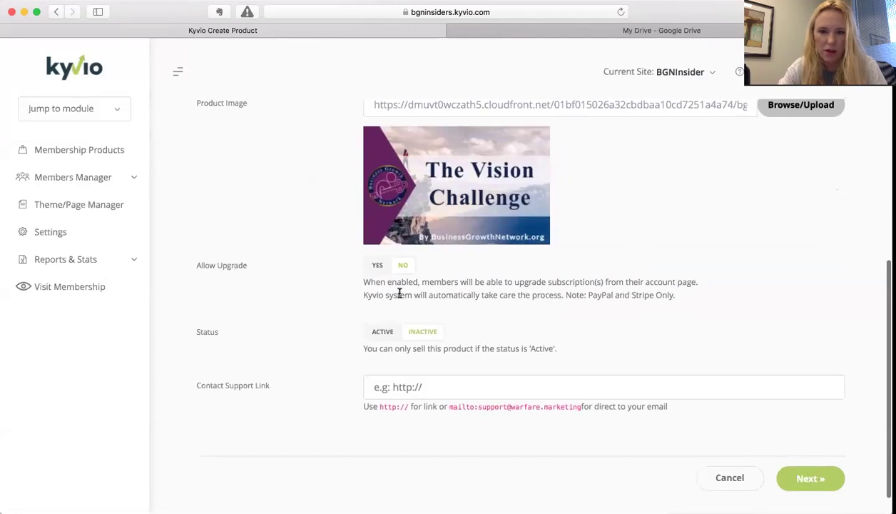
- Set Allow Upgrade to YES and Status to ACTIVE
click(377, 265)
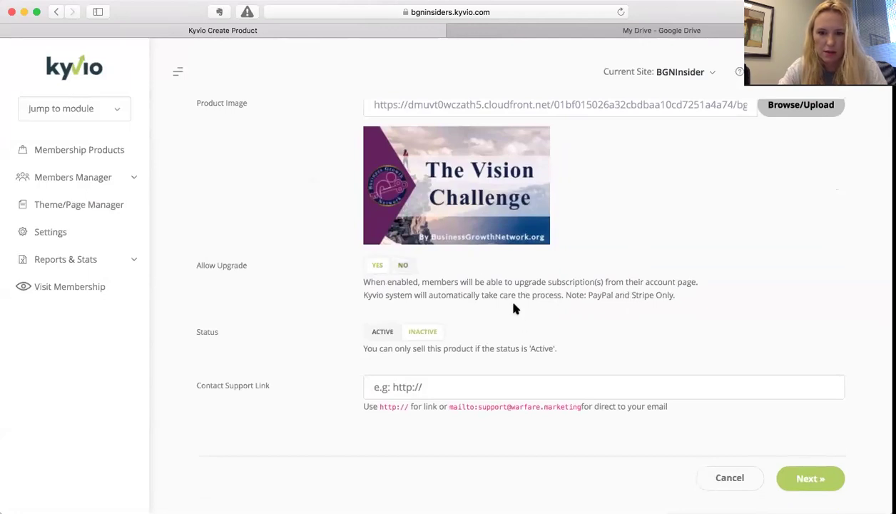
scroll(515, 308, down, 1)
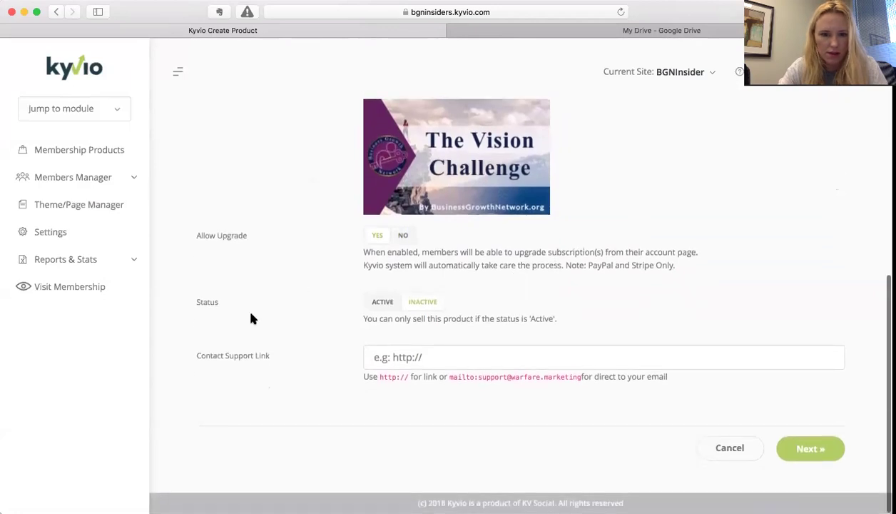
click(384, 306)
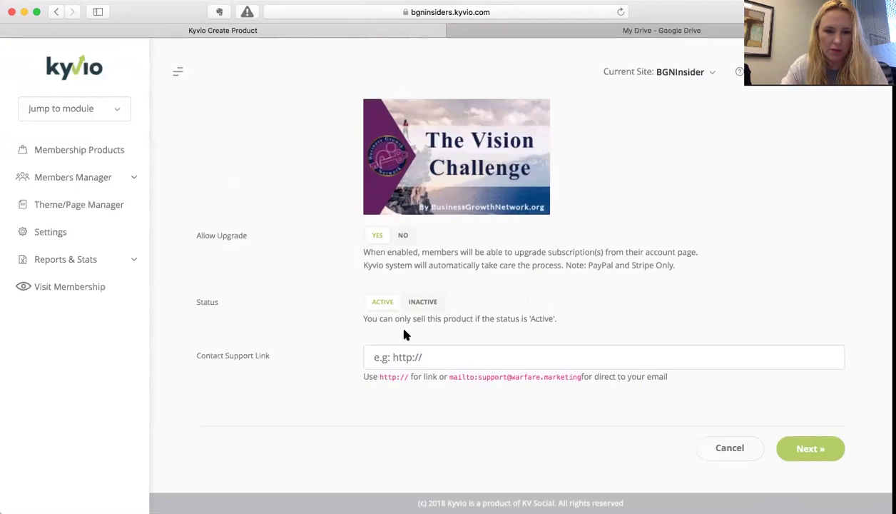
- Fill the Contact Support Link with the organisation's support mailto address and continue to Payment Options
double_click(460, 376)
drag(495, 376, 580, 372)
key(ctrl+c)
click(491, 350)
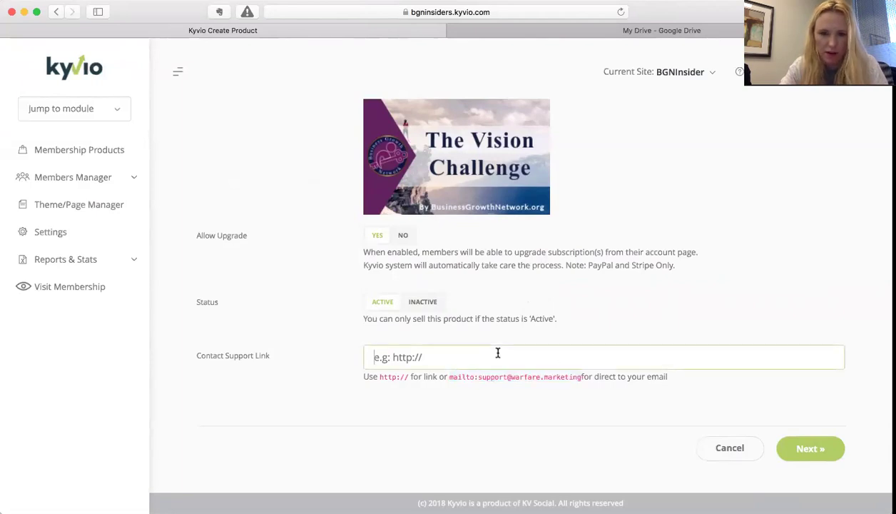
key(ctrl+v)
double_click(468, 357)
drag(467, 357, 536, 357)
text(businessgrowthnetwor)
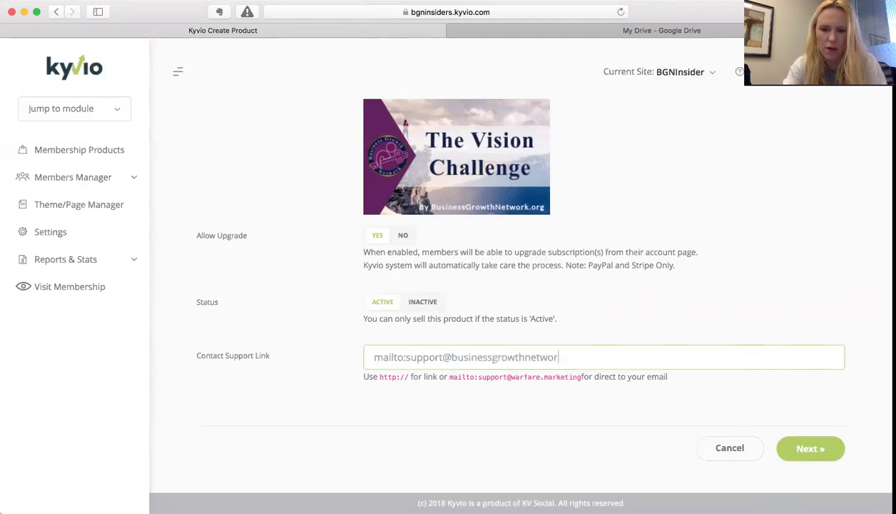
text(k.org)
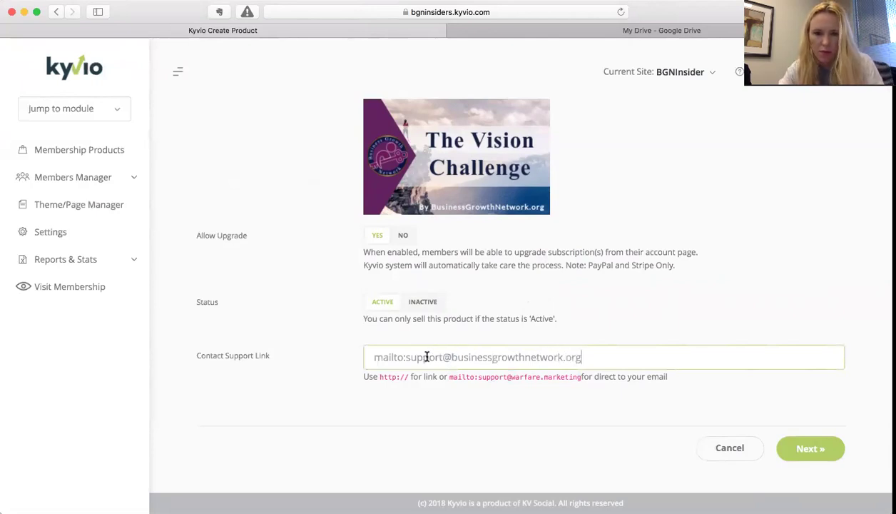
click(800, 452)
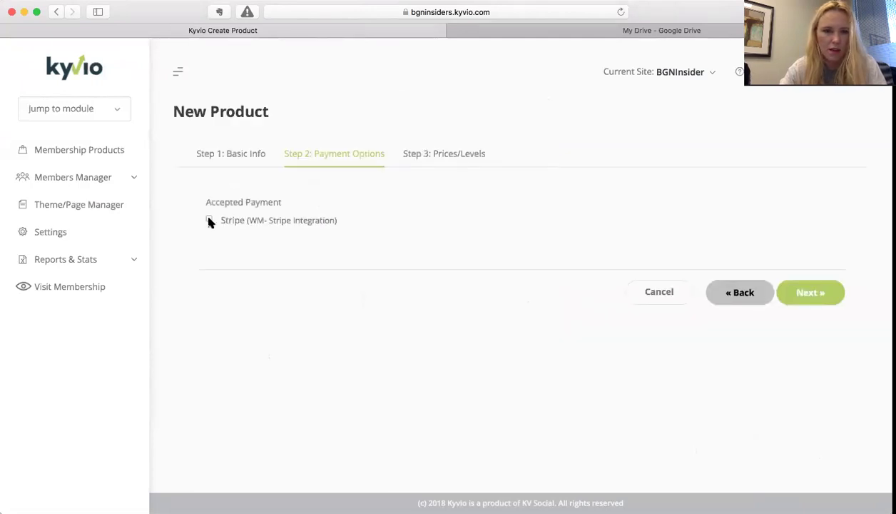
- Accept Stripe, then open the lifetime DEFAULT price level (one-time, 77.00, public)
click(209, 221)
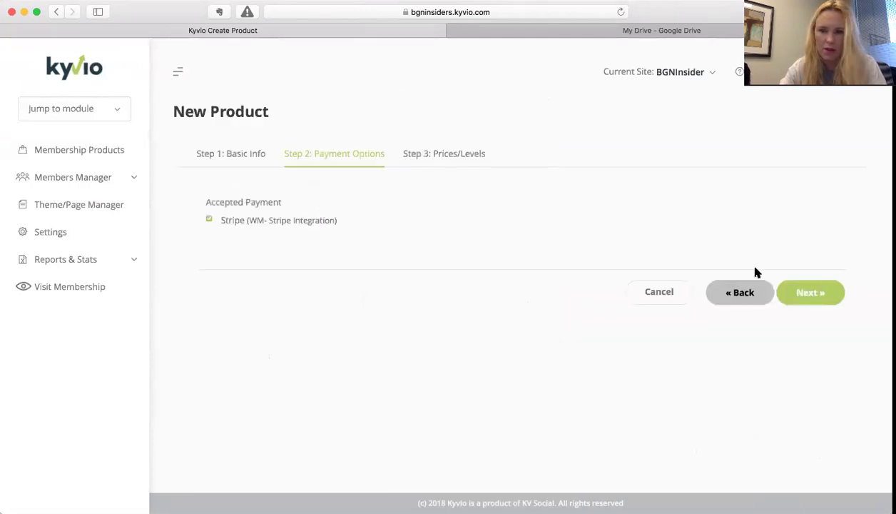
click(810, 294)
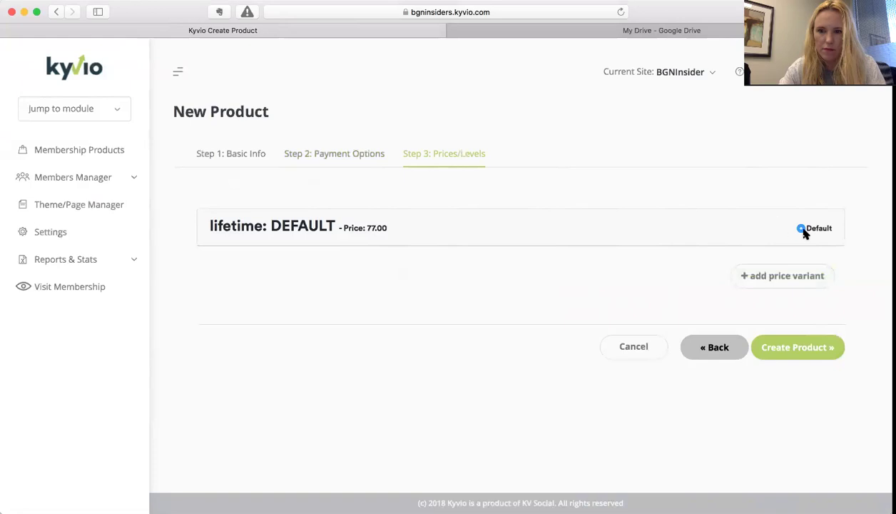
click(247, 225)
scroll(334, 309, down, 4)
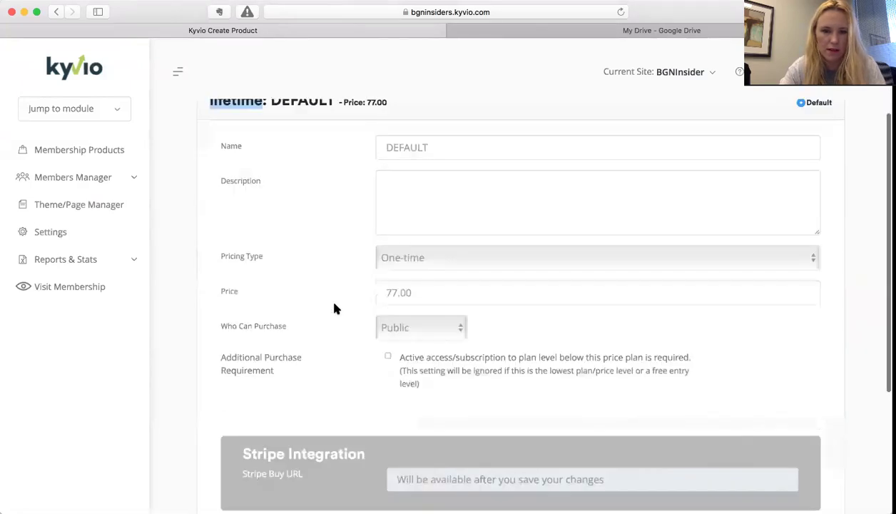
double_click(420, 136)
click(401, 190)
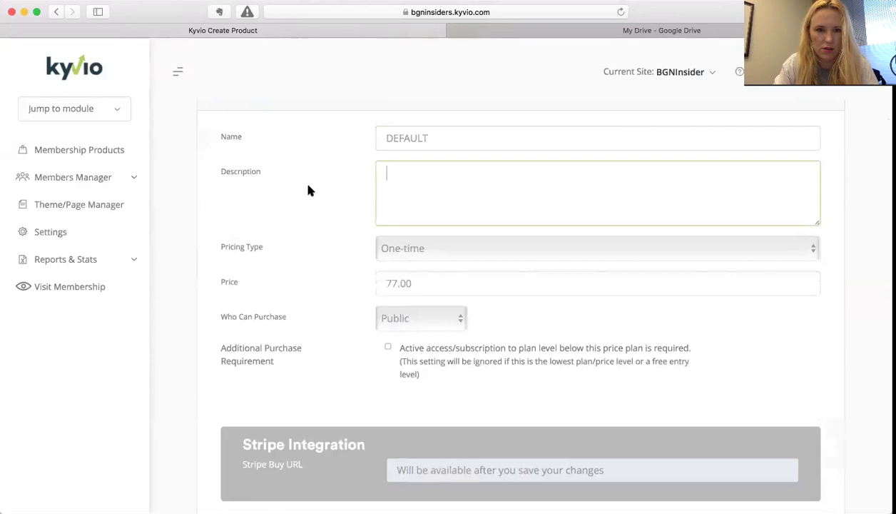
scroll(333, 192, down, 2)
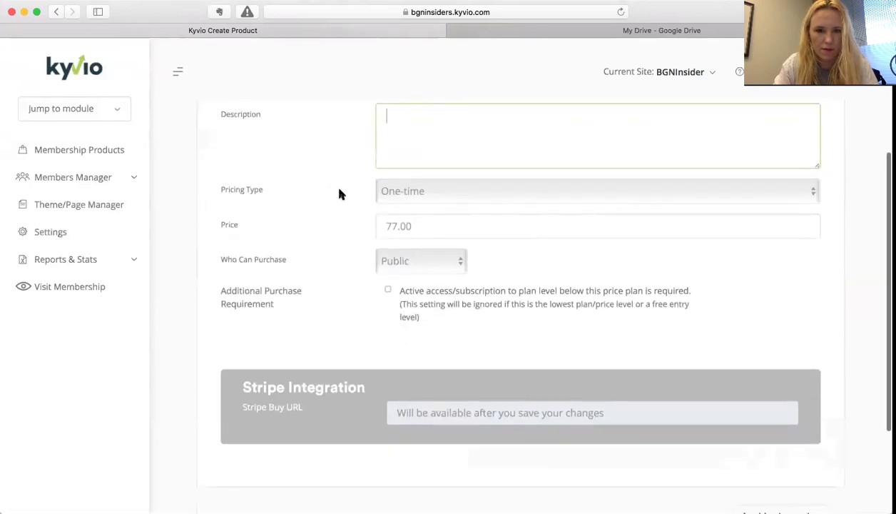
scroll(341, 194, up, 3)
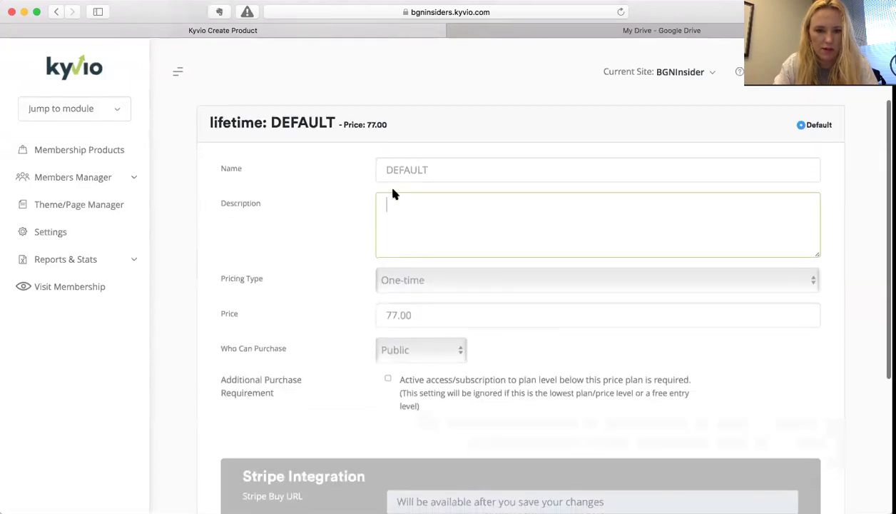
scroll(394, 194, down, 3)
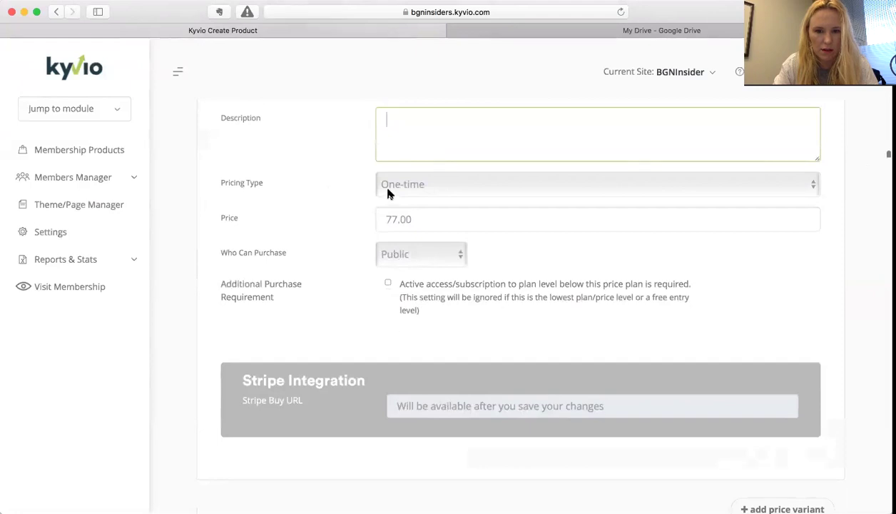
scroll(389, 191, up, 2)
- Make the DEFAULT plan a Subscription priced at 2.00, with the trial left off
click(397, 276)
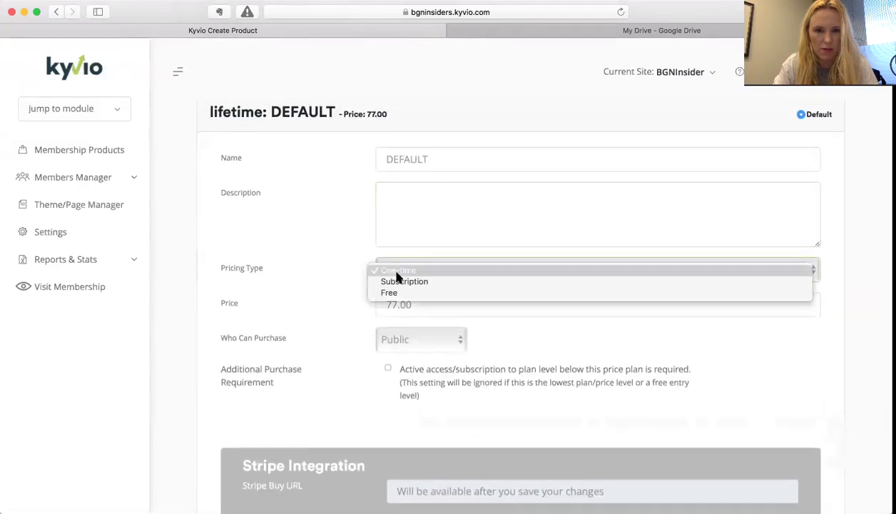
click(400, 281)
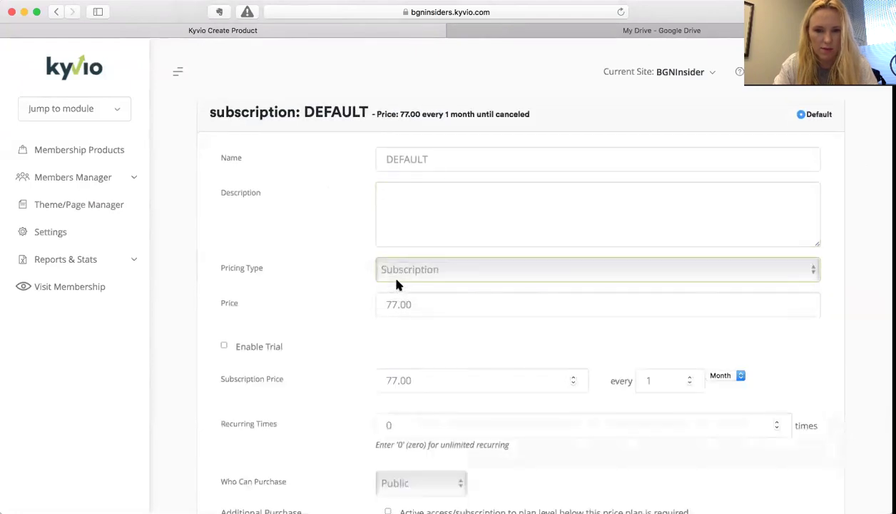
scroll(330, 288, down, 3)
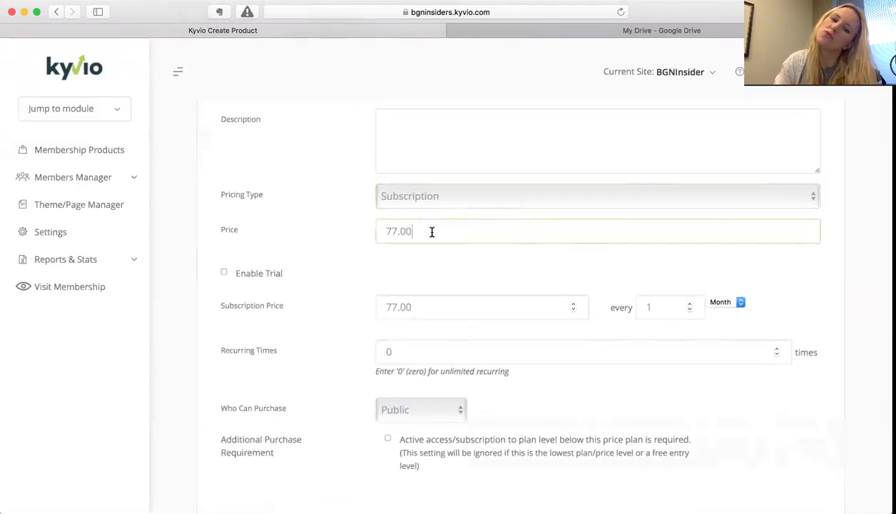
drag(397, 228, 332, 227)
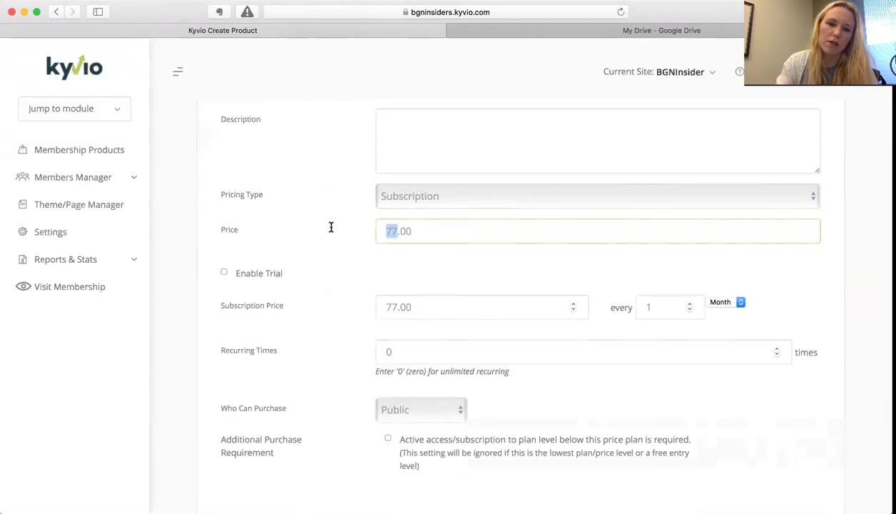
text(1)
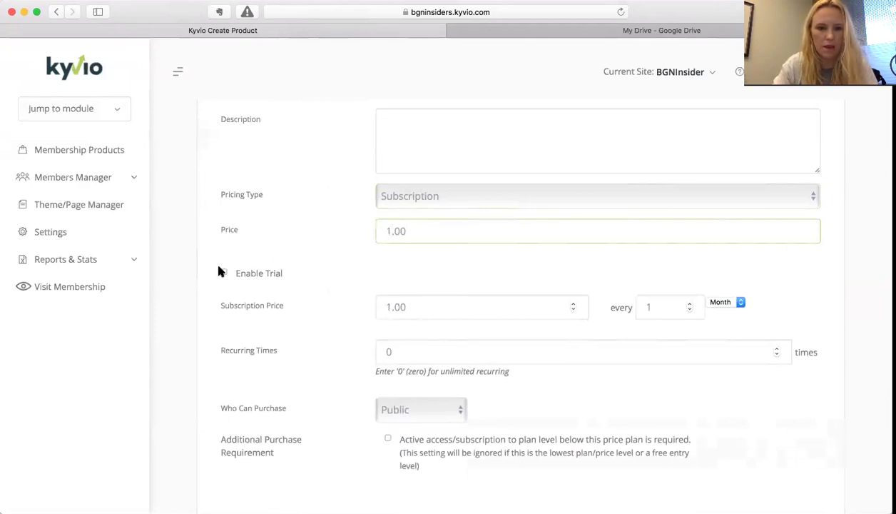
click(331, 265)
scroll(330, 265, down, 1)
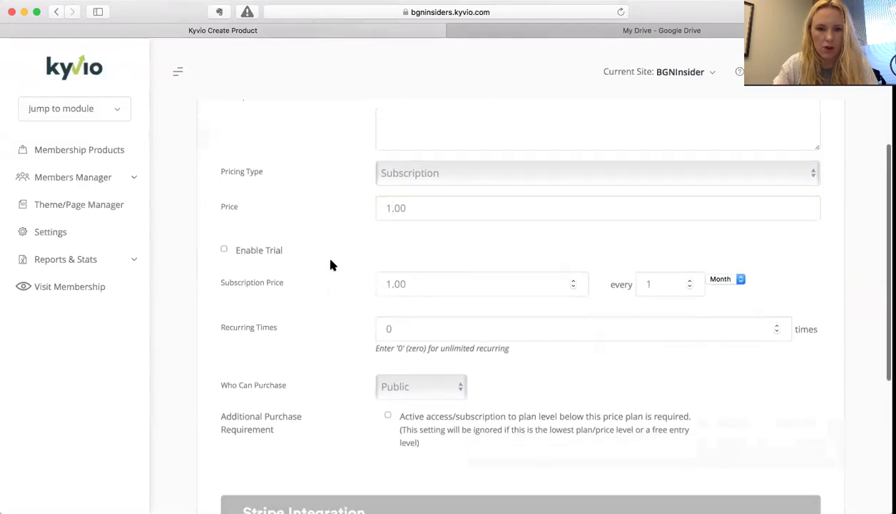
click(225, 250)
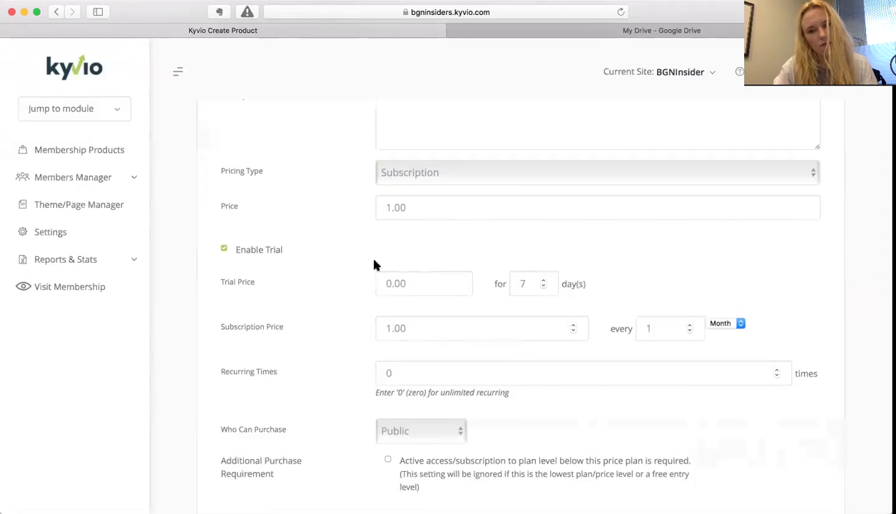
click(386, 206)
text(2)
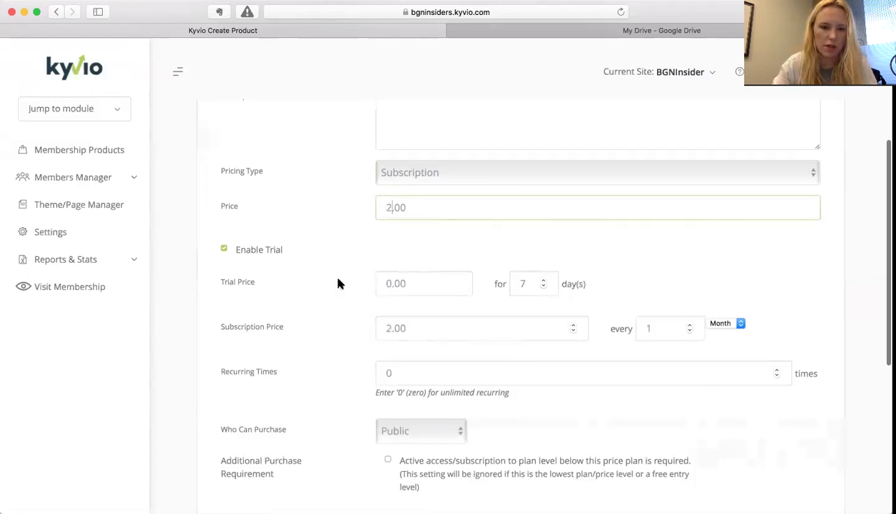
scroll(339, 284, down, 2)
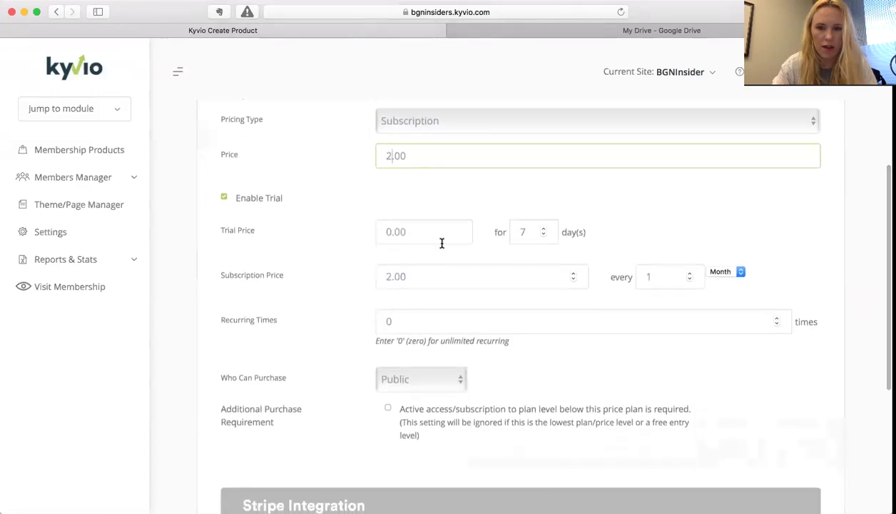
click(223, 196)
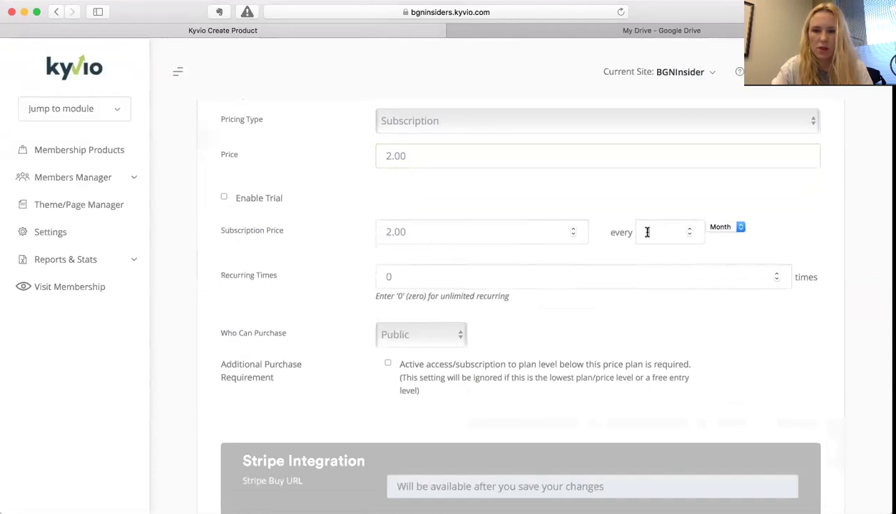
- Keep the default plan billing every 1 Month and purchasable by the Public
click(690, 229)
click(690, 235)
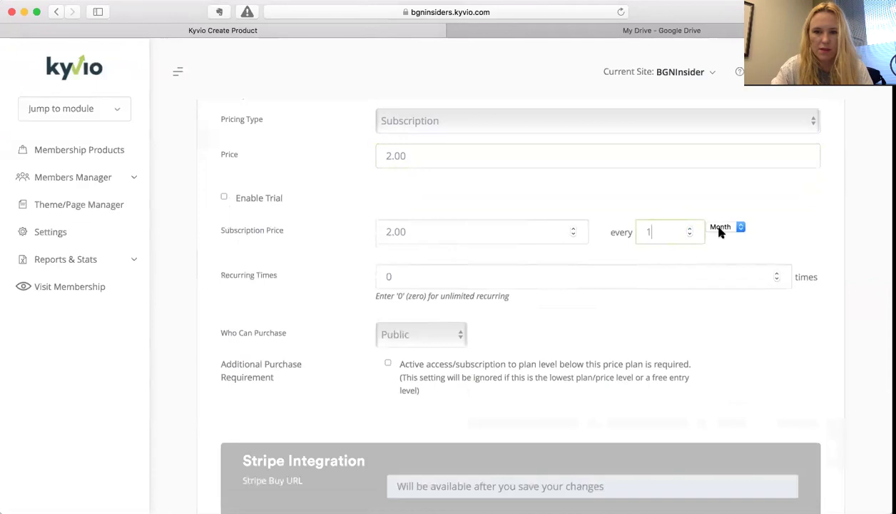
click(720, 230)
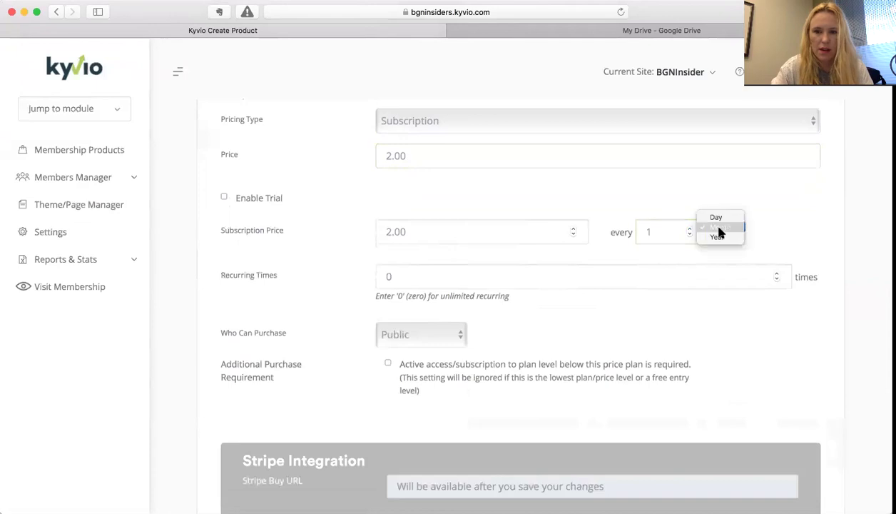
click(621, 250)
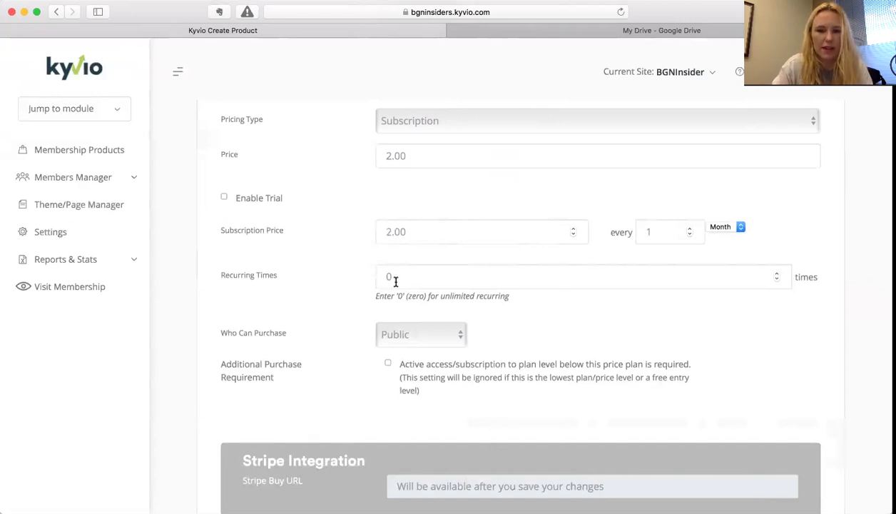
scroll(346, 300, down, 3)
click(420, 262)
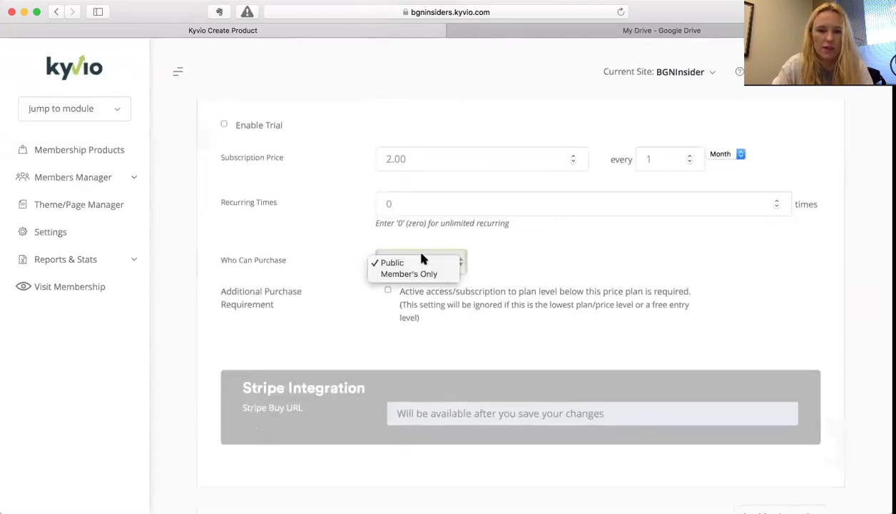
click(404, 264)
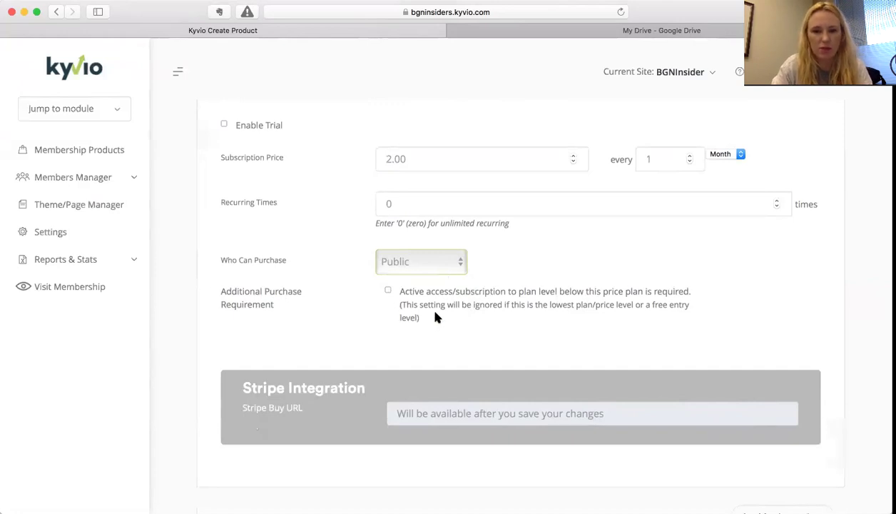
- Tick Additional Purchase Requirement so buyers need an active lower-level plan subscription
scroll(378, 333, down, 3)
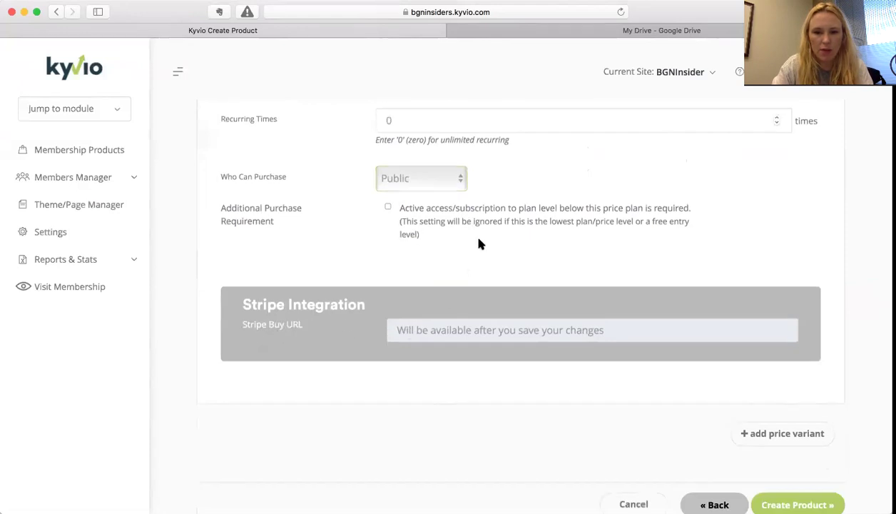
click(479, 239)
scroll(800, 479, down, 1)
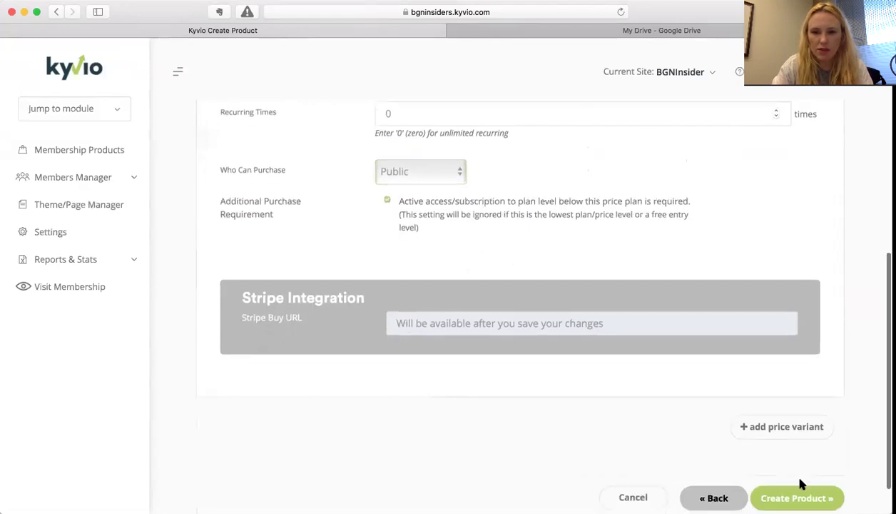
scroll(800, 480, up, 4)
scroll(731, 350, up, 10)
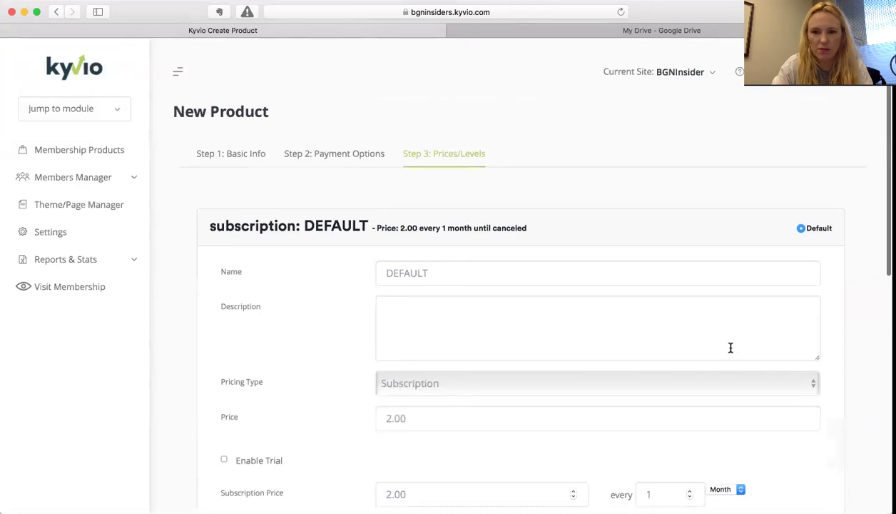
scroll(731, 350, down, 5)
scroll(730, 348, down, 10)
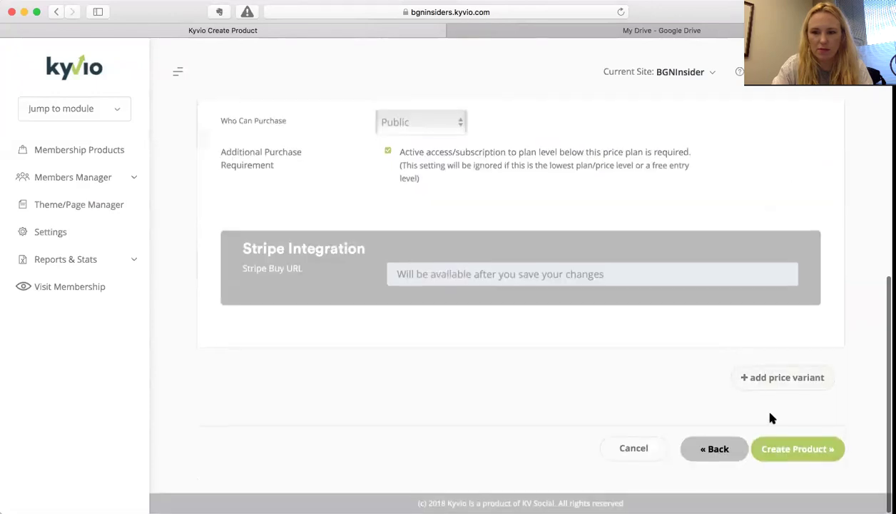
- Create the Vision Challenge product and open it for editing
click(798, 450)
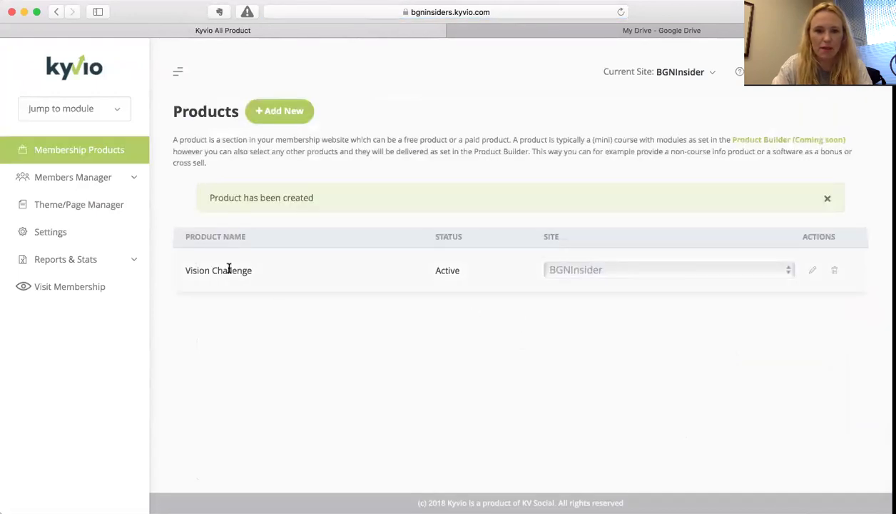
click(815, 272)
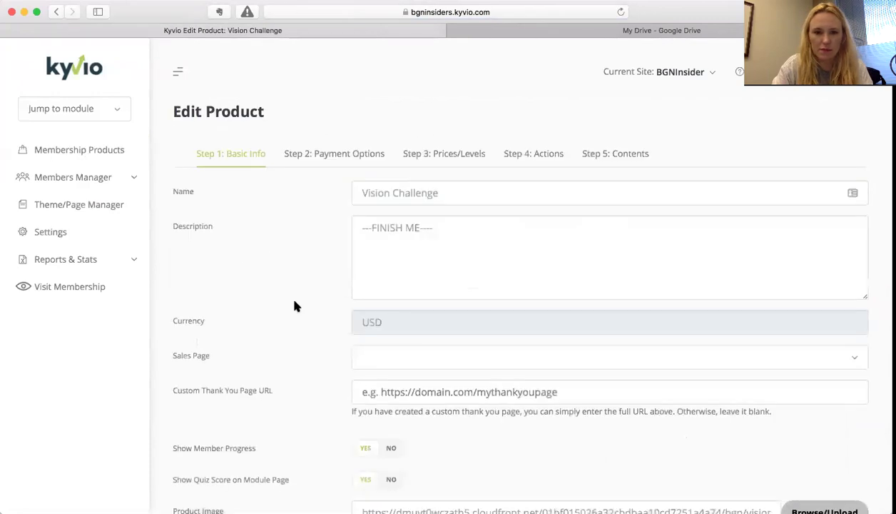
scroll(296, 306, down, 10)
scroll(296, 306, up, 10)
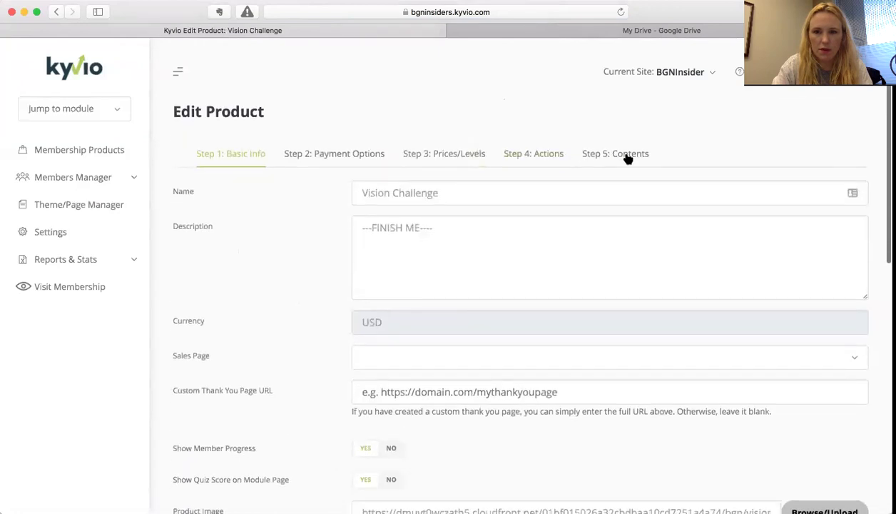
- Expand the DEFAULT plan under Step 3: Prices/Levels and select its Stripe buy URL
click(462, 156)
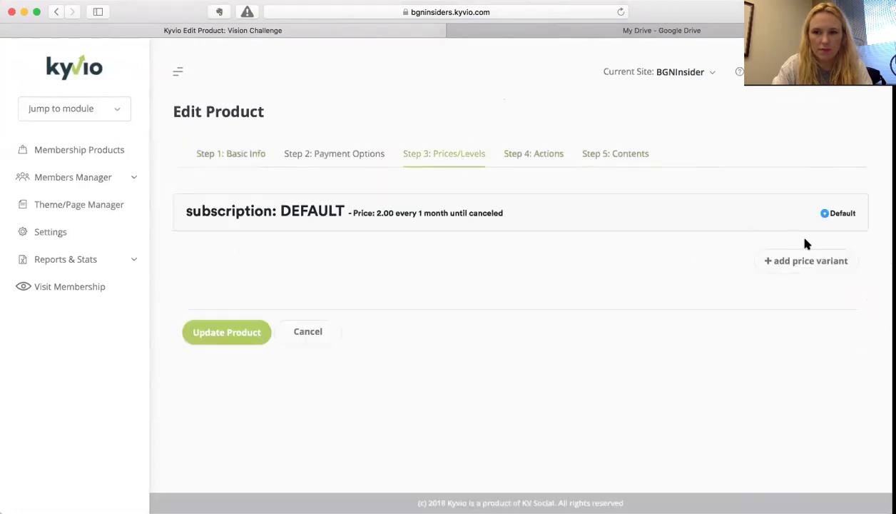
click(408, 214)
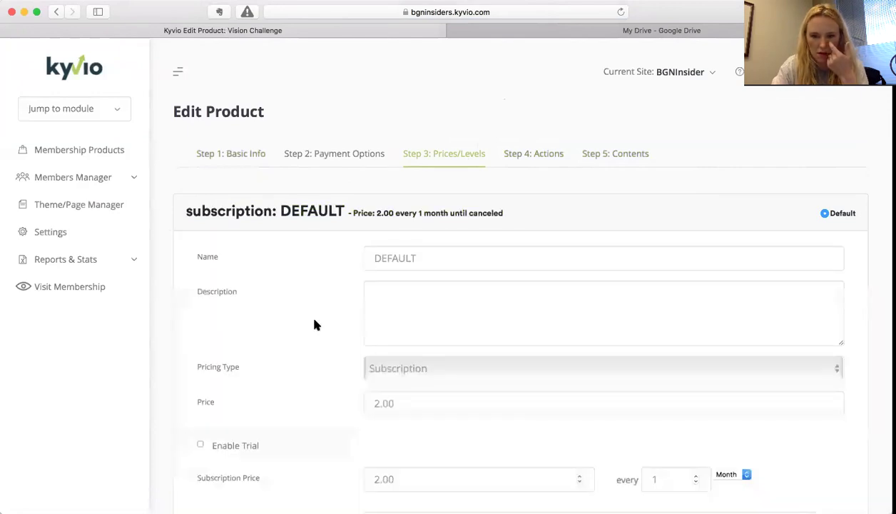
scroll(314, 324, down, 10)
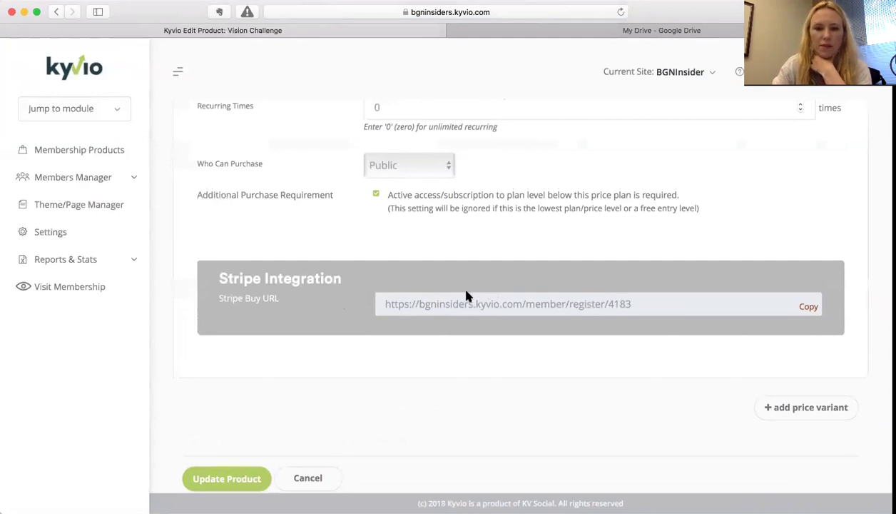
double_click(478, 303)
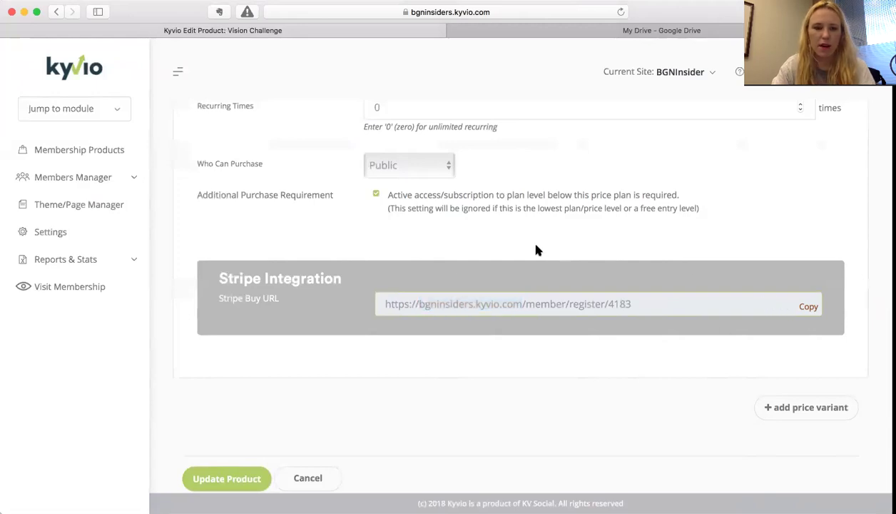
scroll(537, 249, up, 10)
scroll(538, 249, down, 10)
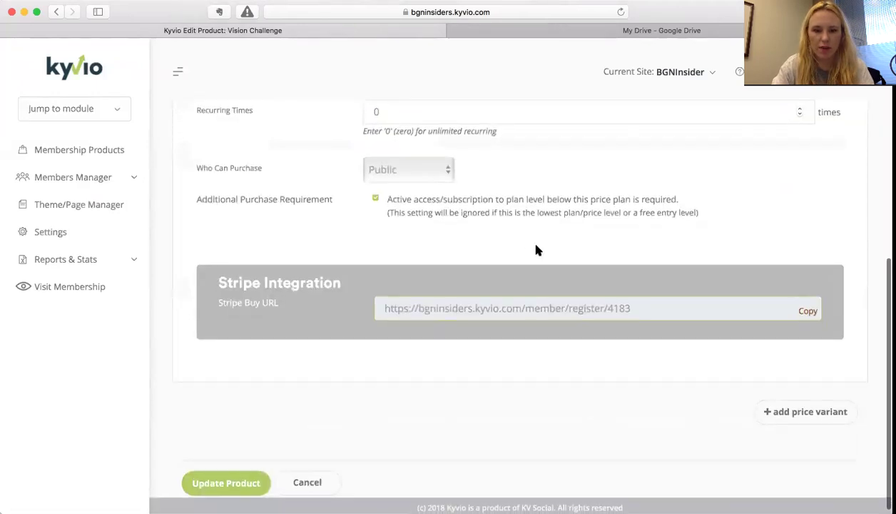
triple_click(422, 306)
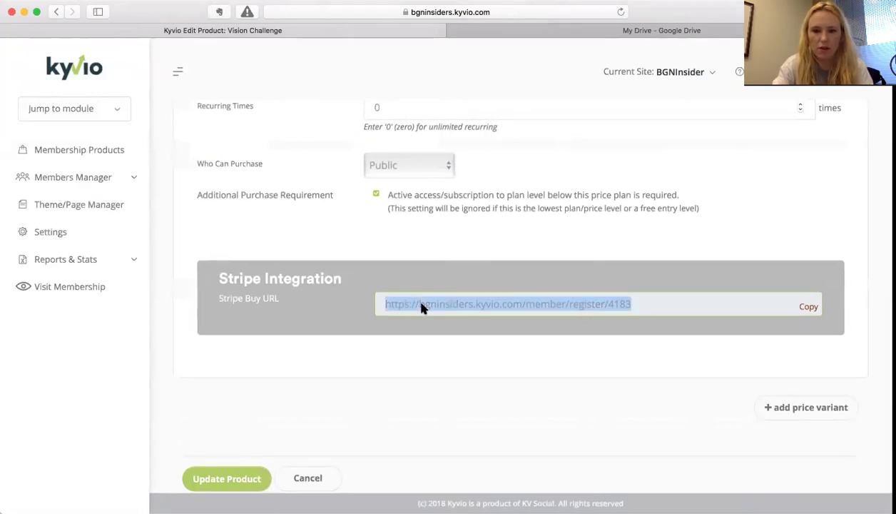
click(430, 345)
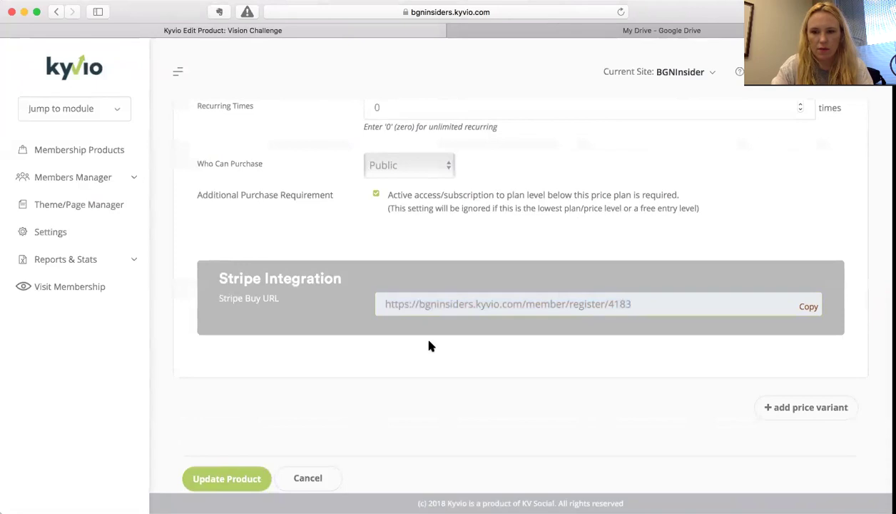
scroll(428, 344, up, 10)
- On Step 4: Actions, add an Apply/remove tag(s) action triggered at any price level
click(542, 153)
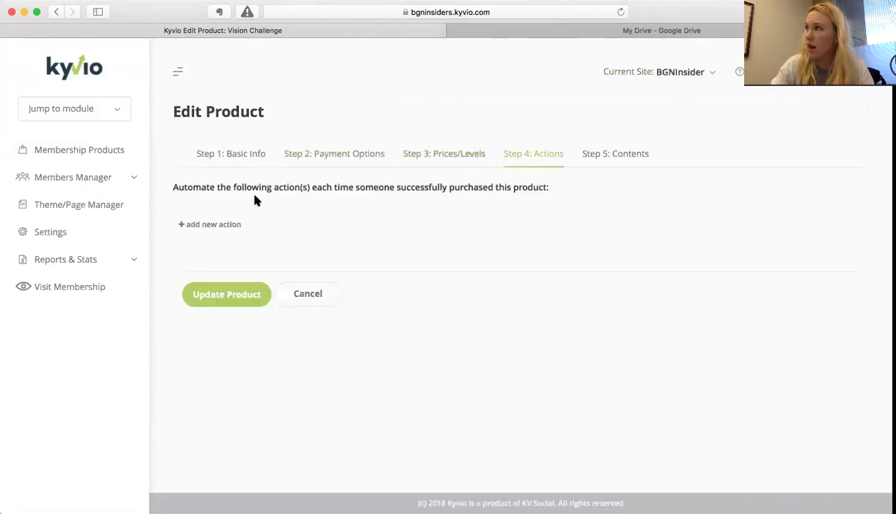
click(467, 155)
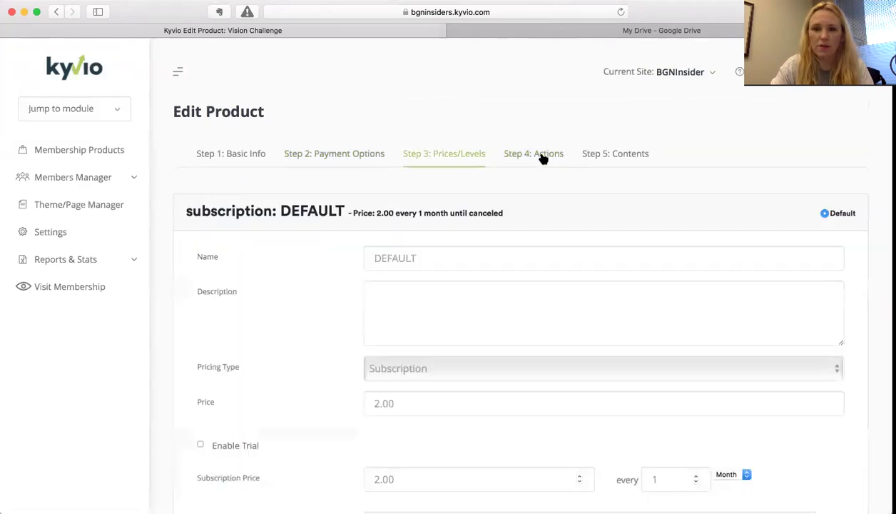
scroll(494, 248, down, 5)
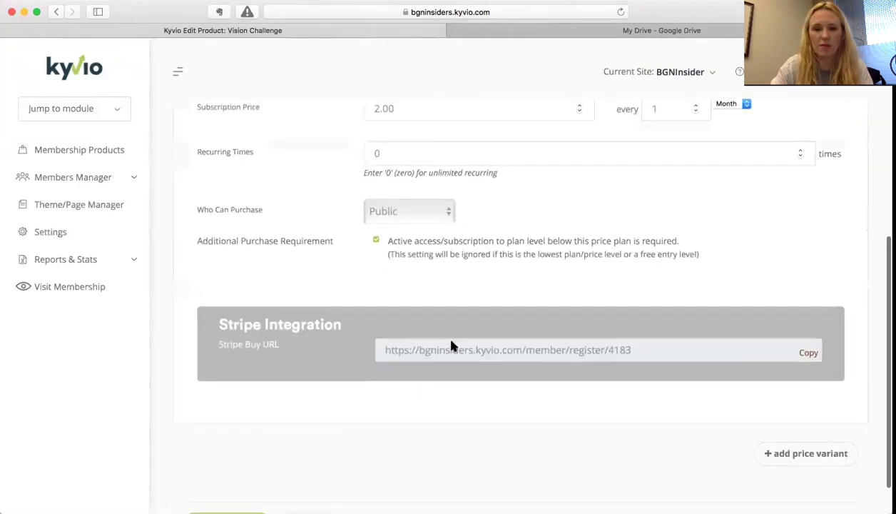
scroll(500, 257, up, 5)
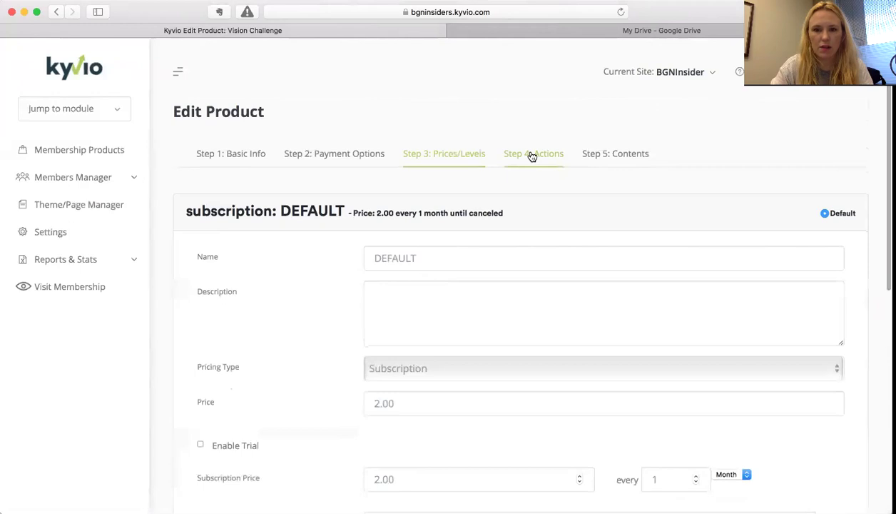
click(531, 156)
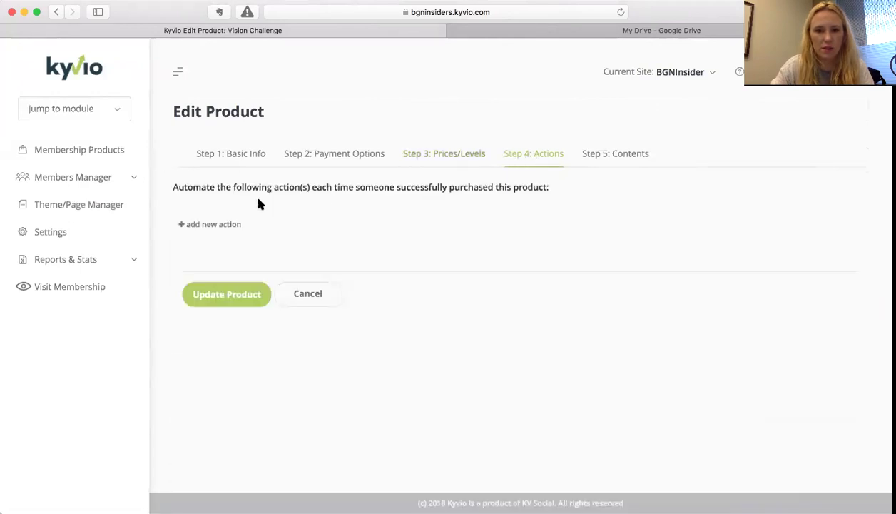
click(202, 224)
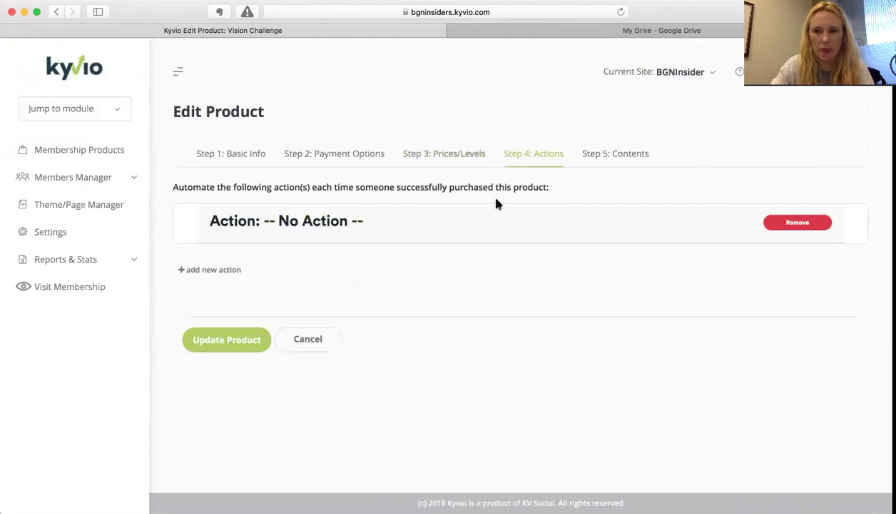
click(300, 221)
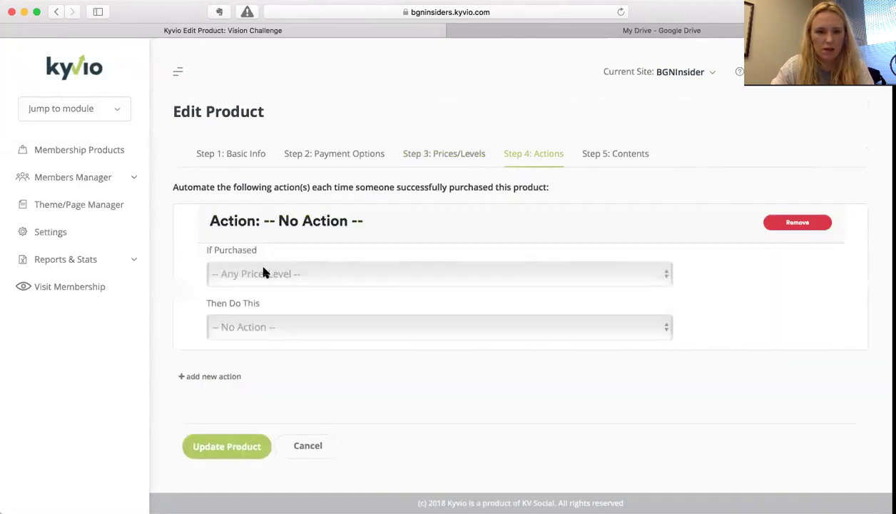
click(263, 274)
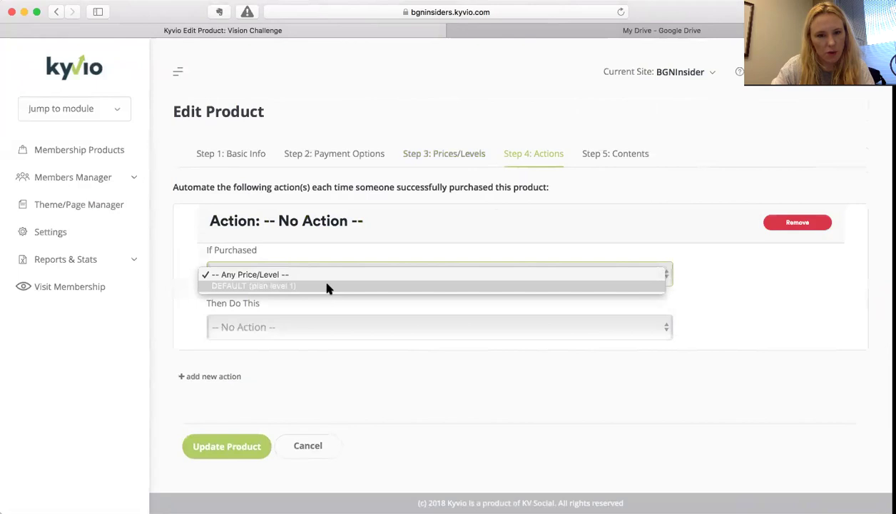
click(325, 276)
click(232, 328)
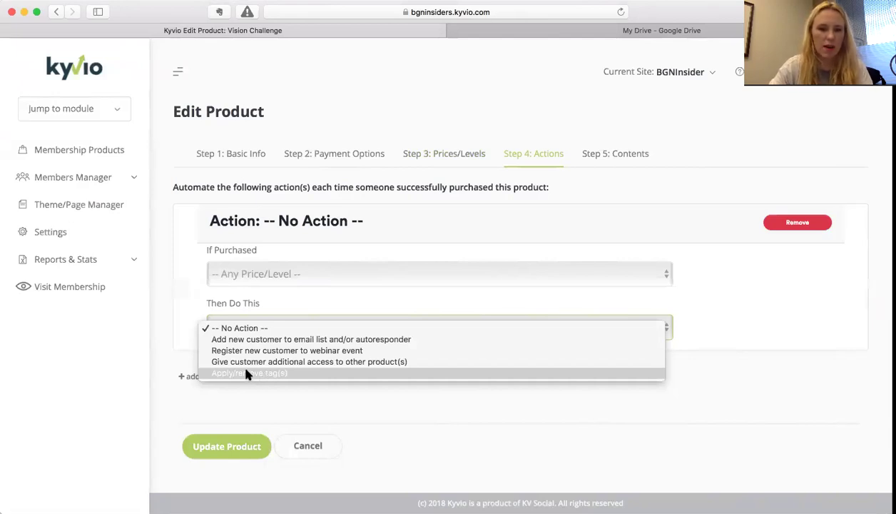
click(246, 374)
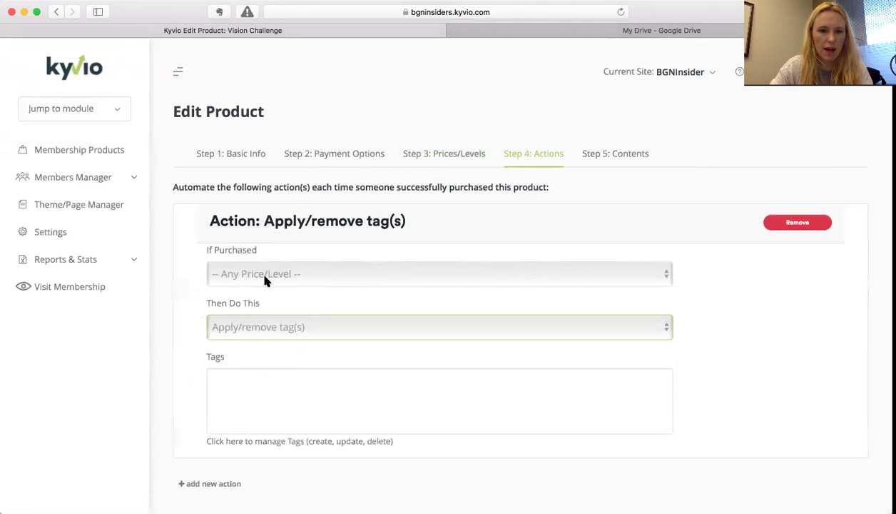
- Check the tag action's trigger and tags field, then remove the action and confirm with OK
click(264, 278)
click(266, 274)
click(243, 400)
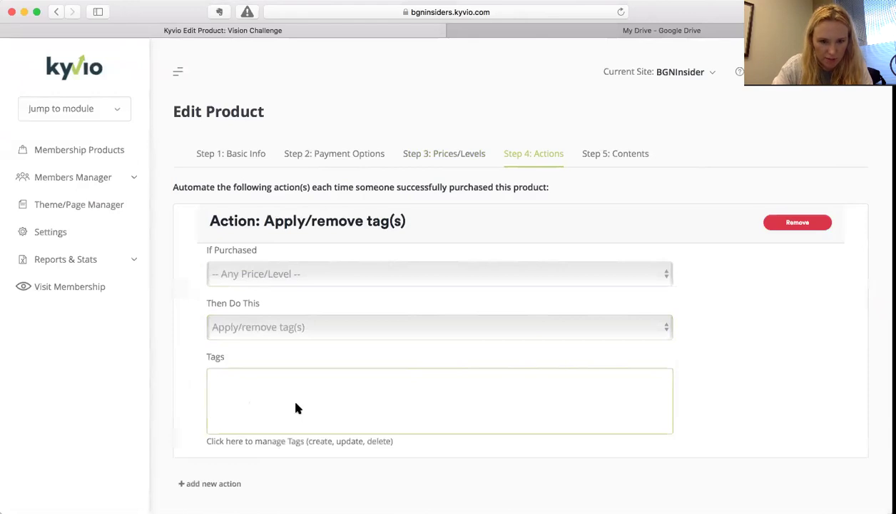
scroll(296, 407, down, 2)
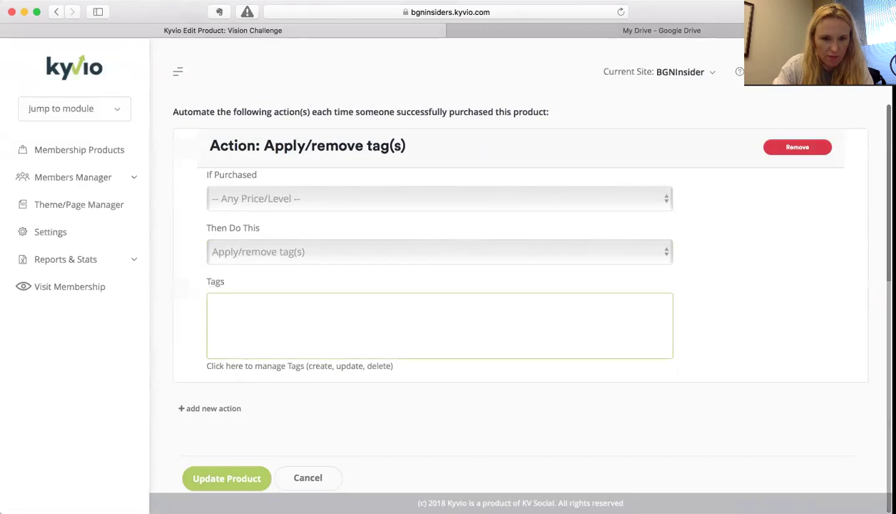
drag(333, 286, 313, 298)
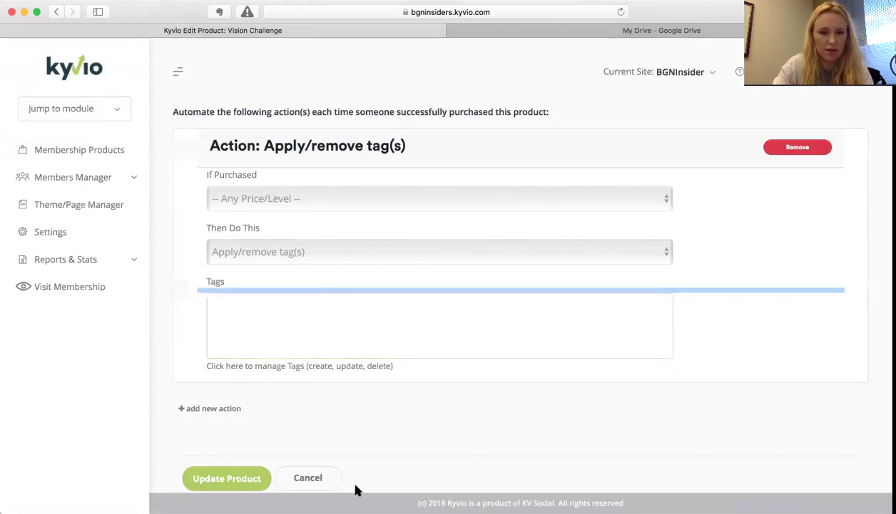
scroll(318, 405, up, 2)
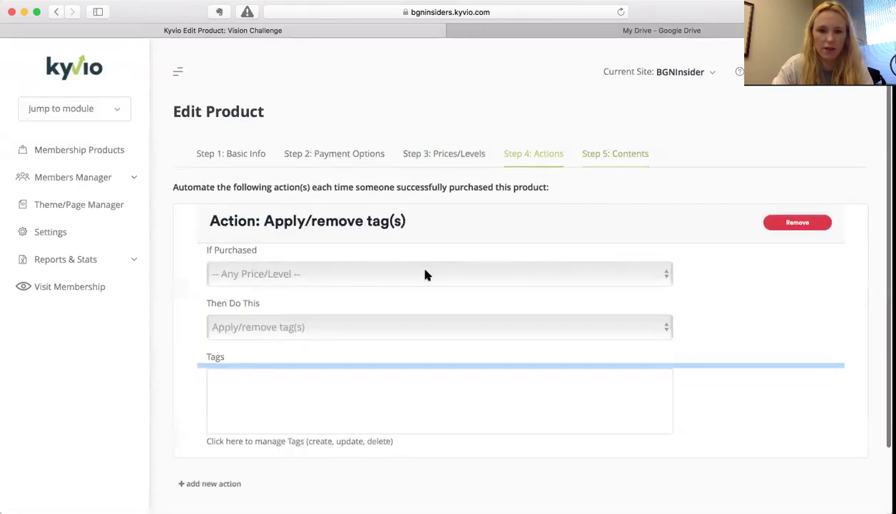
scroll(425, 274, down, 2)
double_click(398, 344)
scroll(398, 343, up, 2)
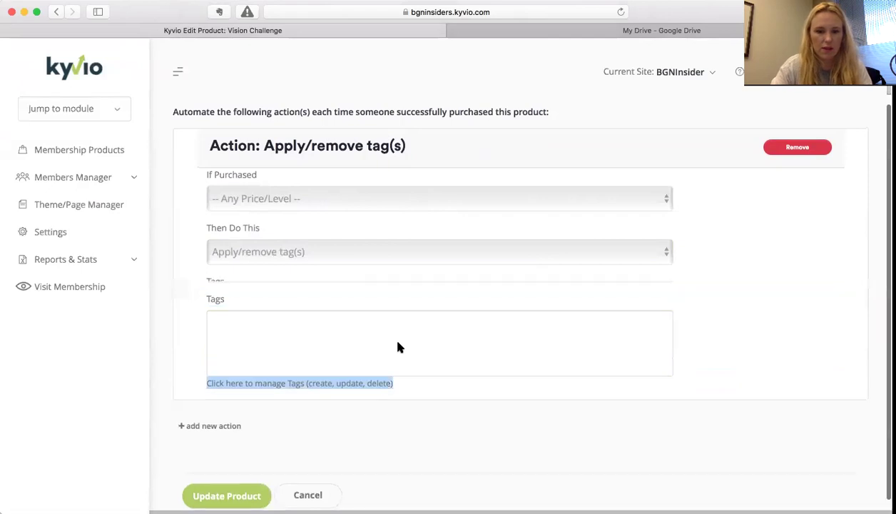
click(177, 374)
key(shift+super+4)
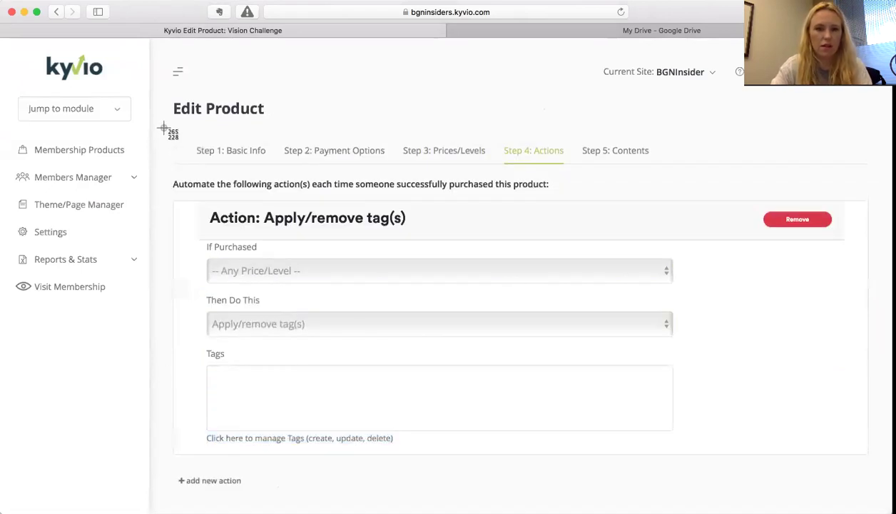
key(Escape)
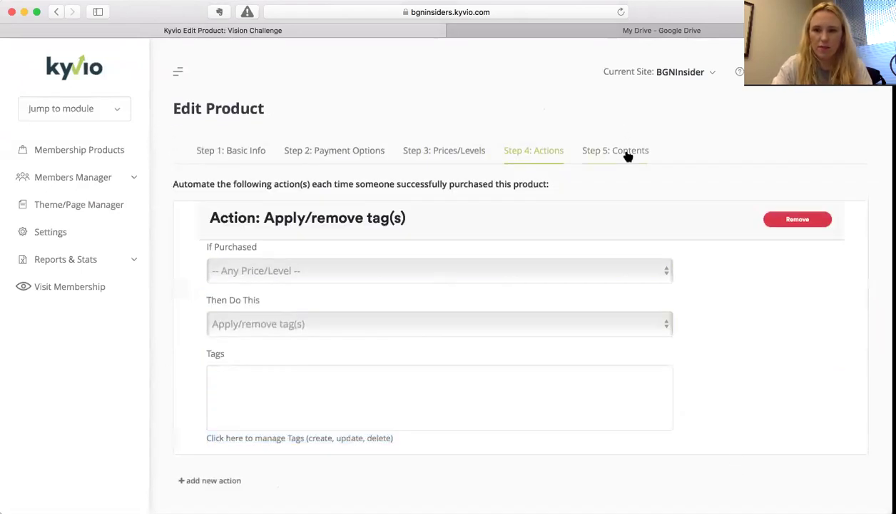
click(778, 220)
click(509, 168)
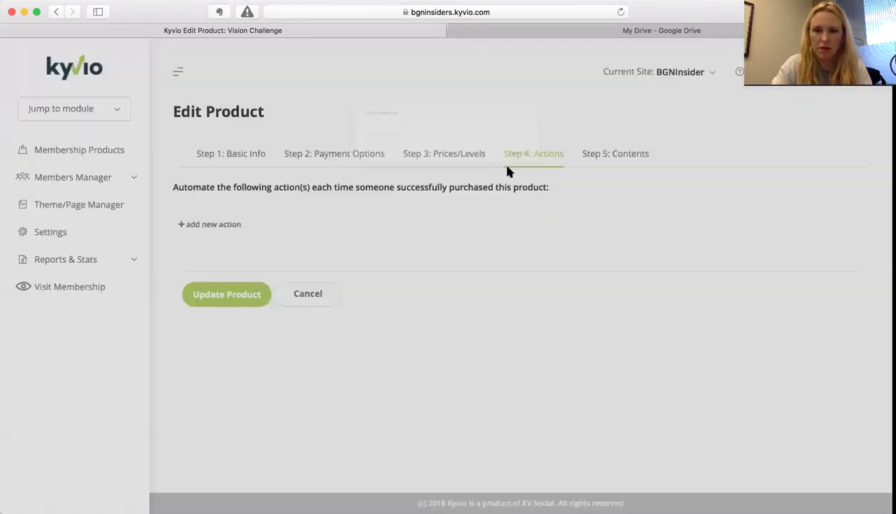
- Add a Lesson #1 page under Step 5's Uncategorized Page(s) and open it in the editor
click(613, 152)
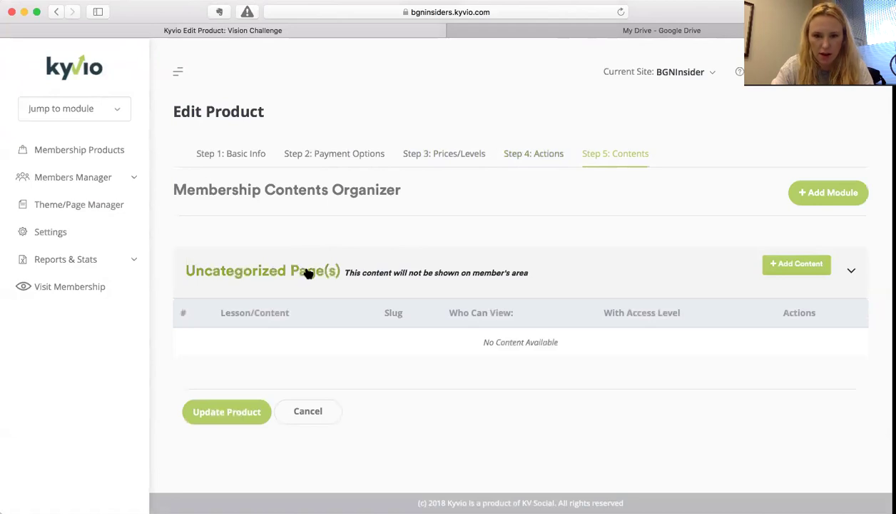
click(250, 269)
click(250, 270)
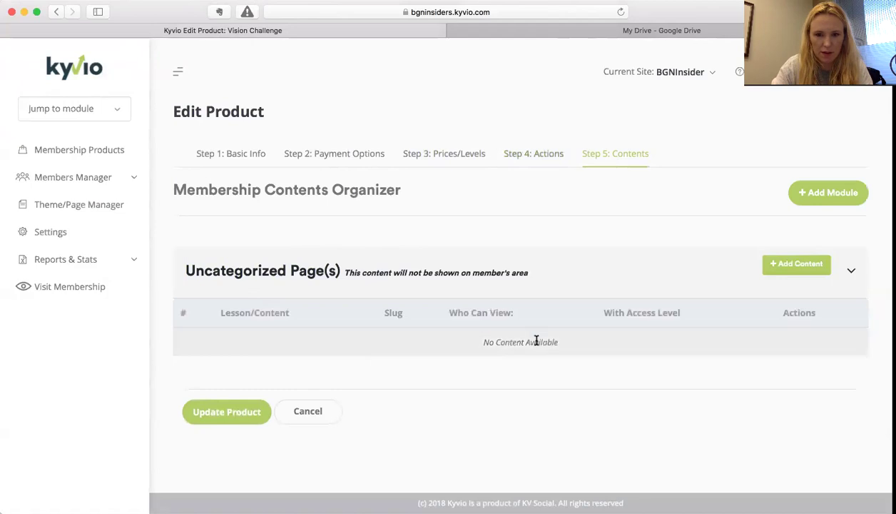
click(793, 264)
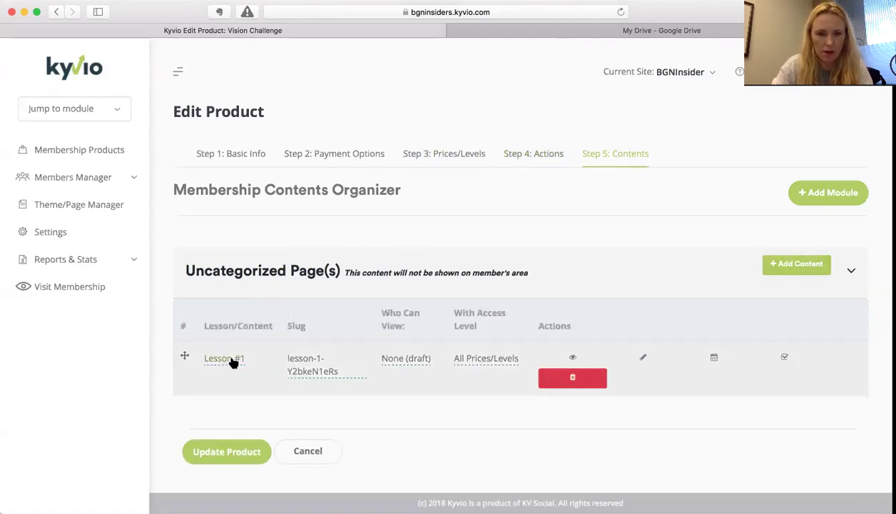
click(643, 357)
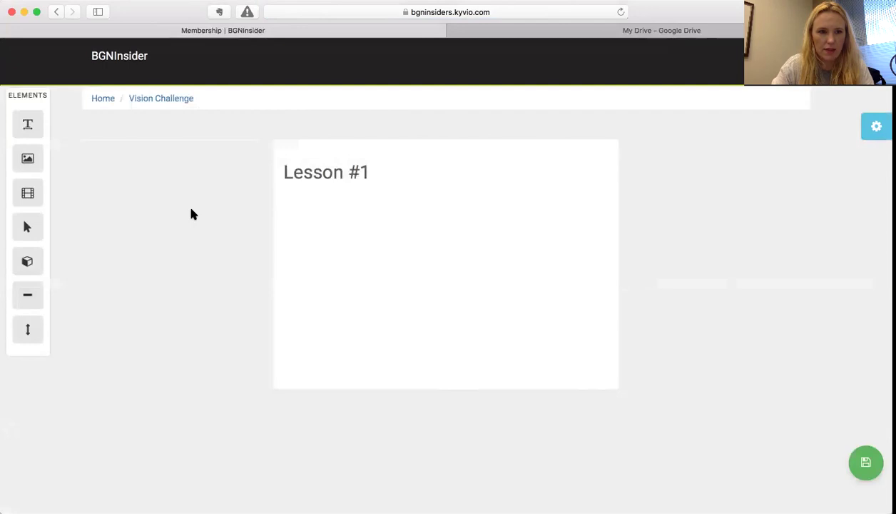
- Change the Lesson #1 heading to 'Day #1 of the Vision Challenge: What is Your Why?'
scroll(191, 209, down, 3)
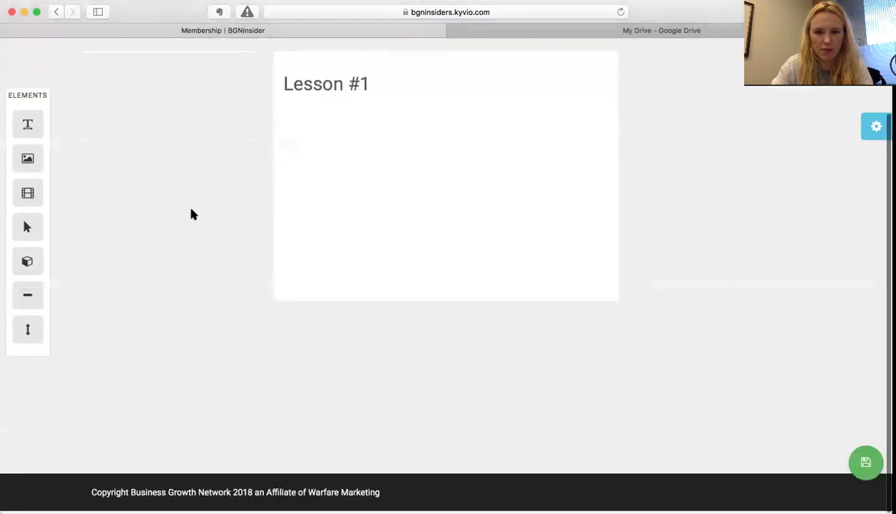
scroll(191, 212, up, 3)
mouse_move(368, 168)
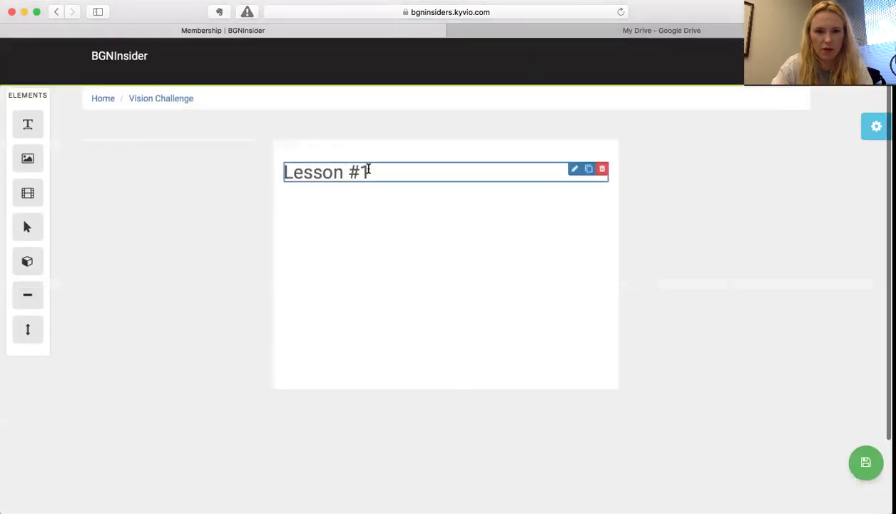
click(575, 169)
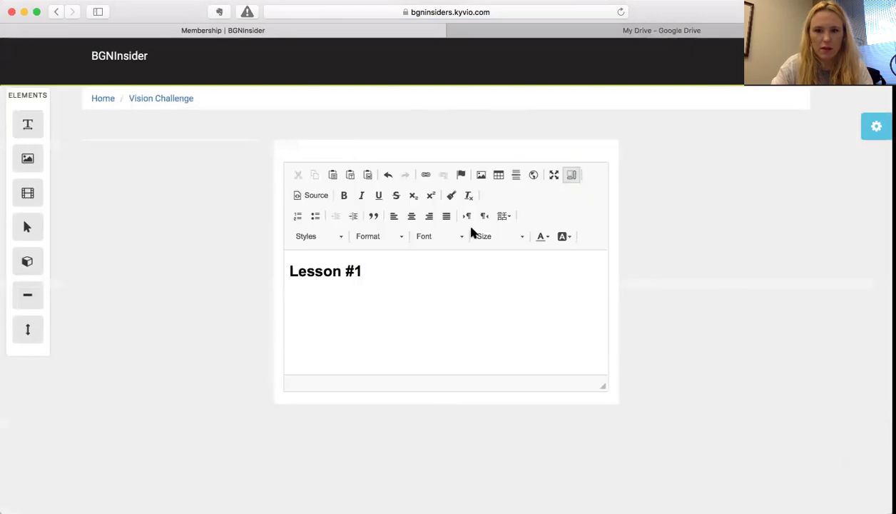
double_click(381, 268)
key(BackSpace)
key(BackSpace)
key(BackSpace)
key(BackSpace)
key(BackSpace)
key(BackSpace)
key(BackSpace)
key(BackSpace)
key(BackSpace)
text(Day #1)
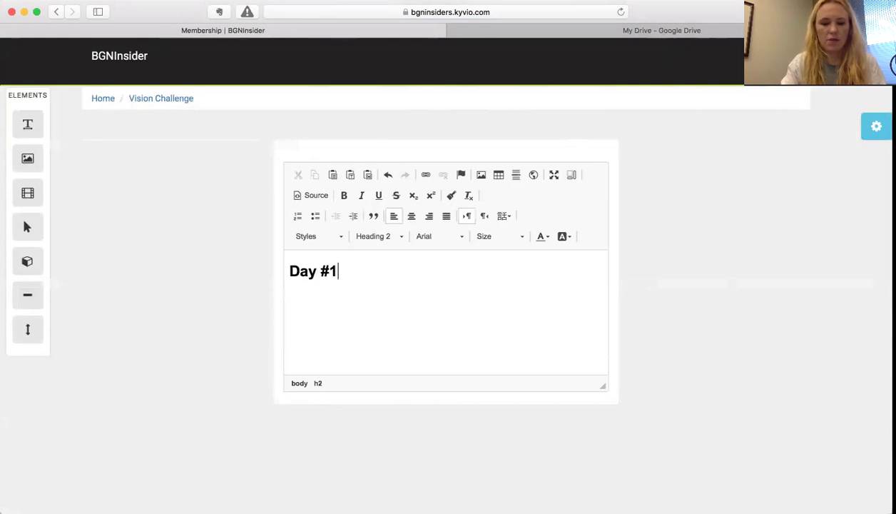
key(BackSpace)
text(1 of )
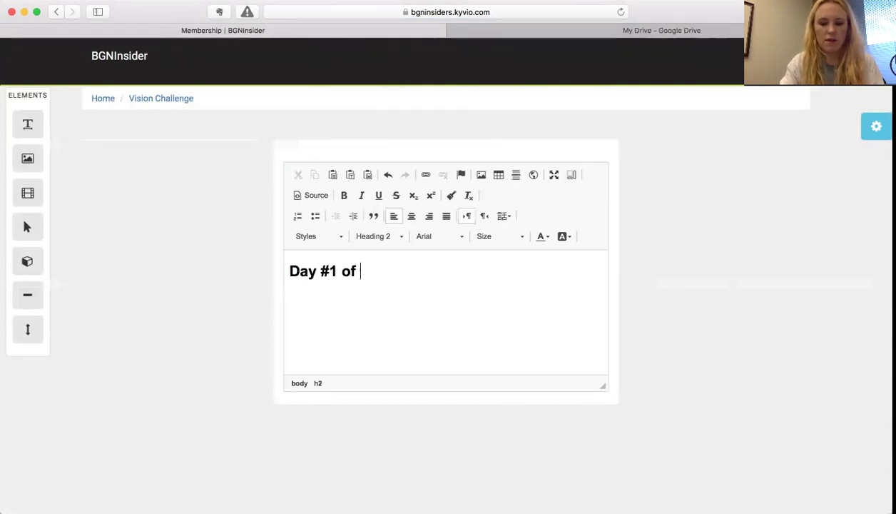
text(the Vision Ch)
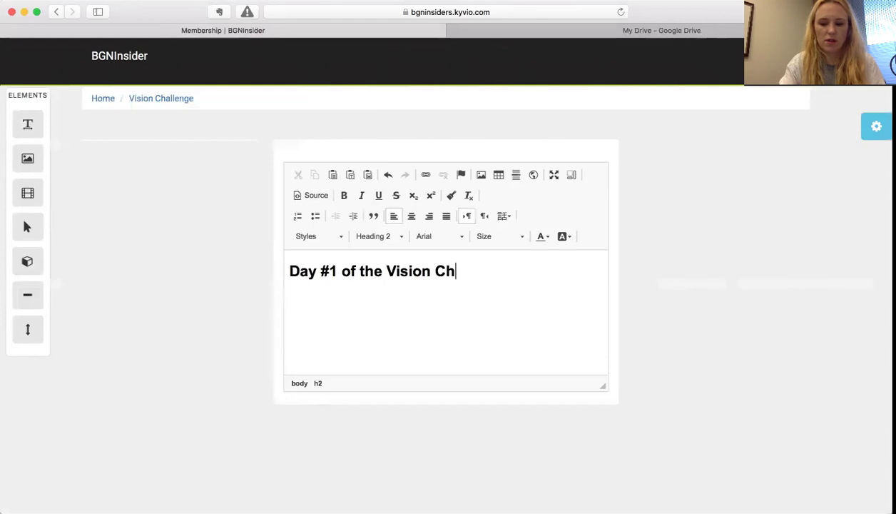
text(allenge: W)
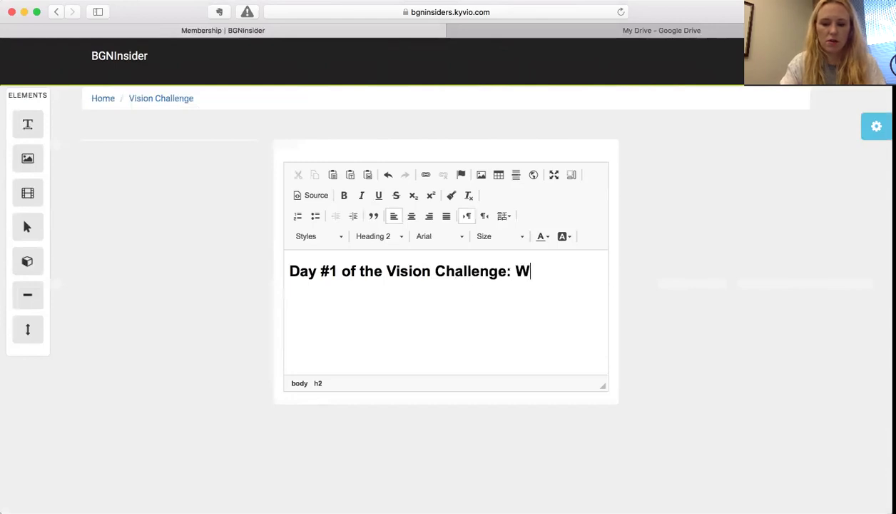
text(hat is Your )
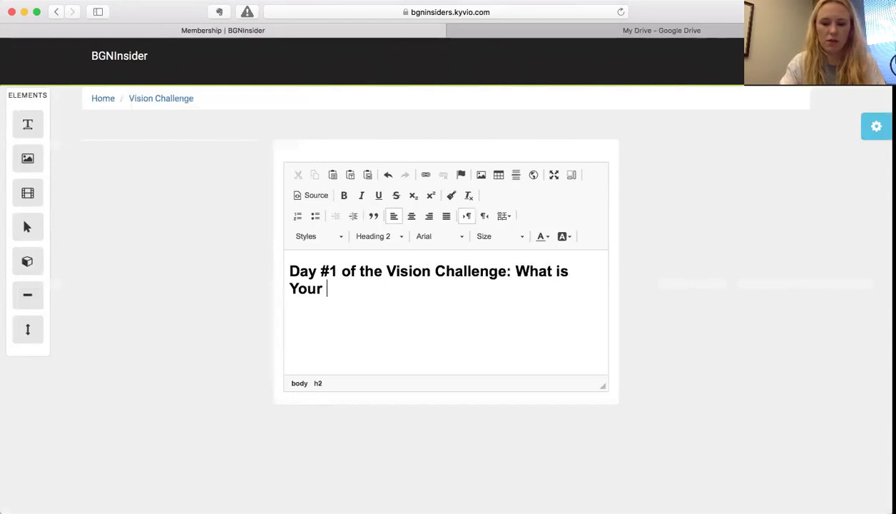
text(Why?)
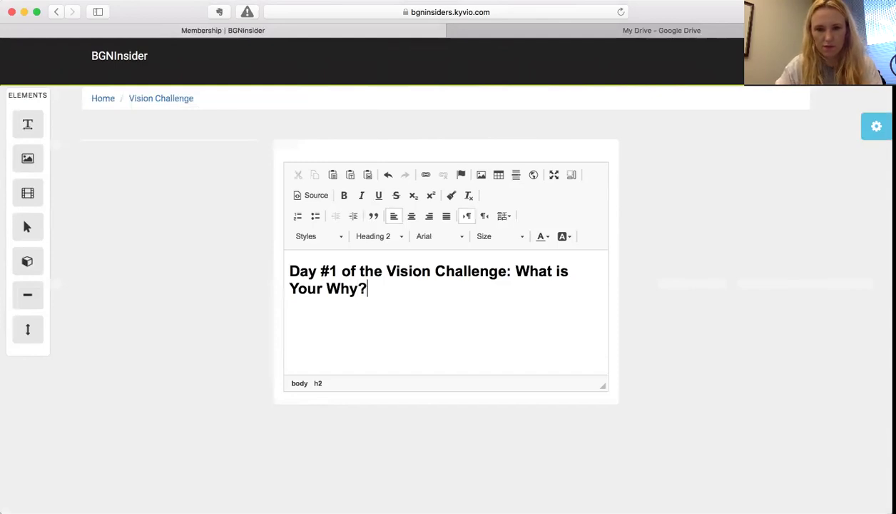
key(Return)
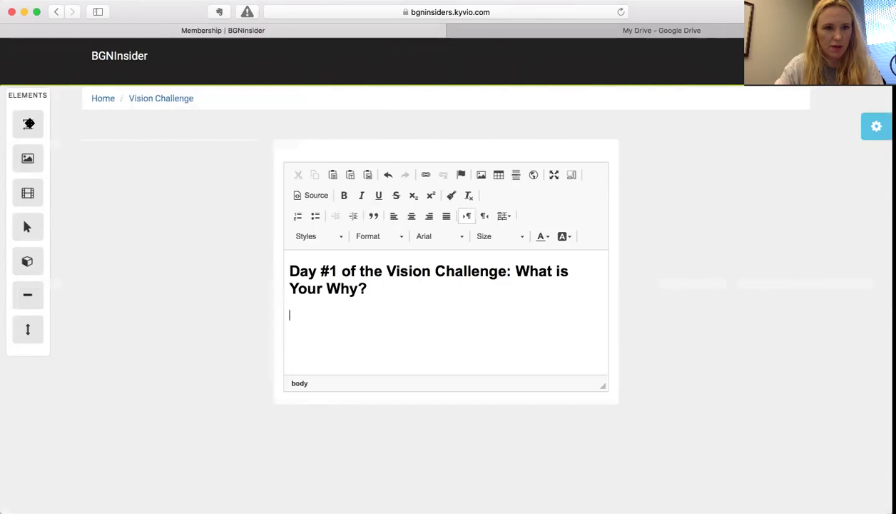
click(21, 126)
- Add a Text paragraph and an Image placeholder below the heading
drag(21, 126, 341, 244)
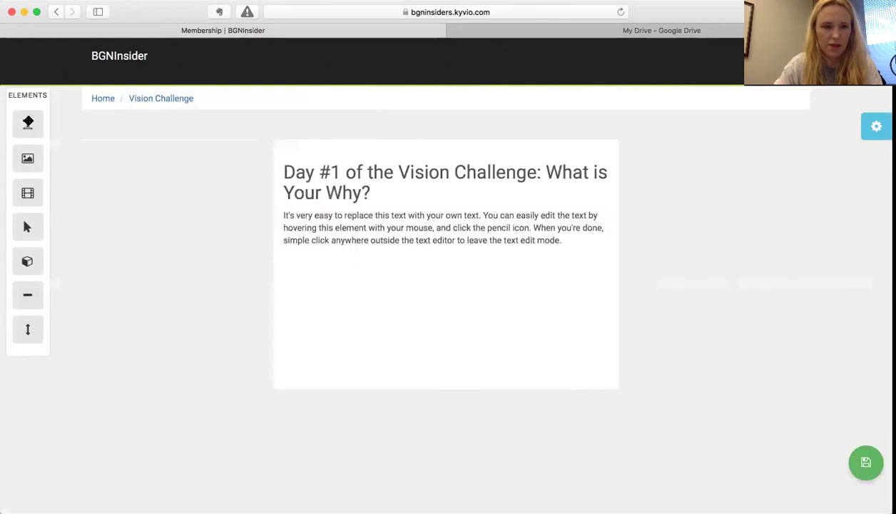
drag(26, 158, 315, 267)
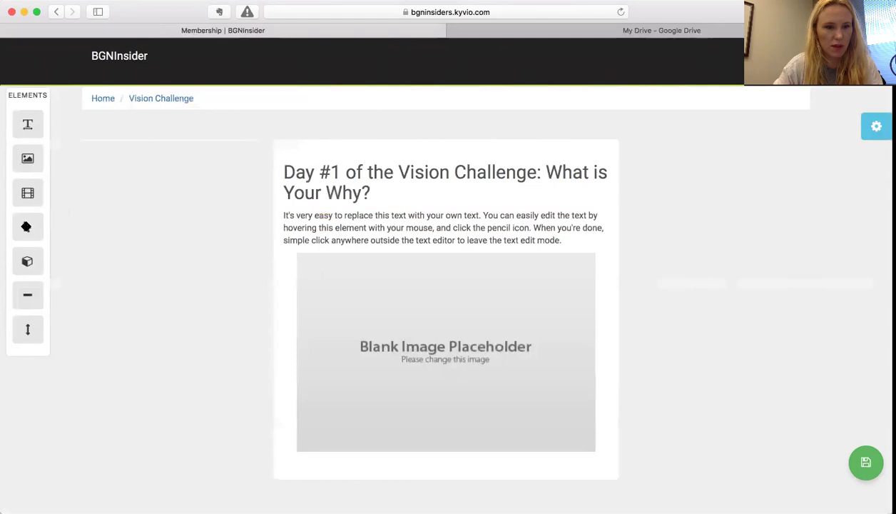
mouse_move(457, 226)
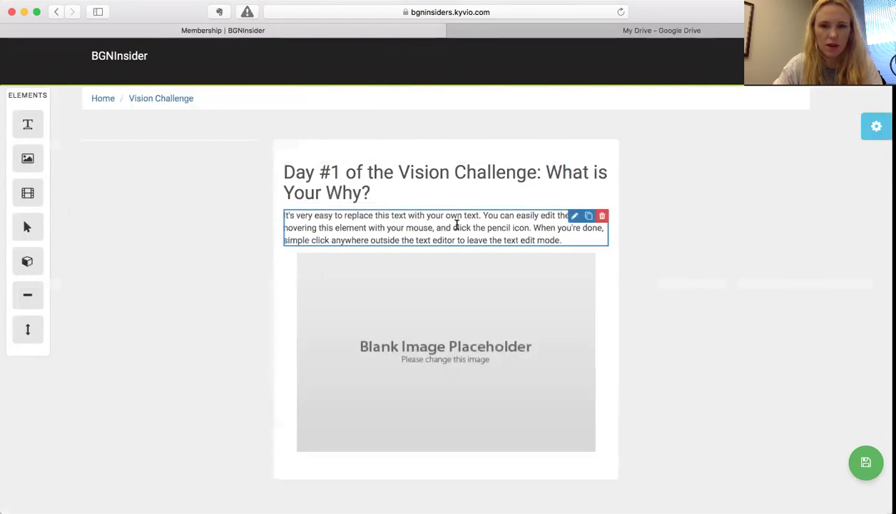
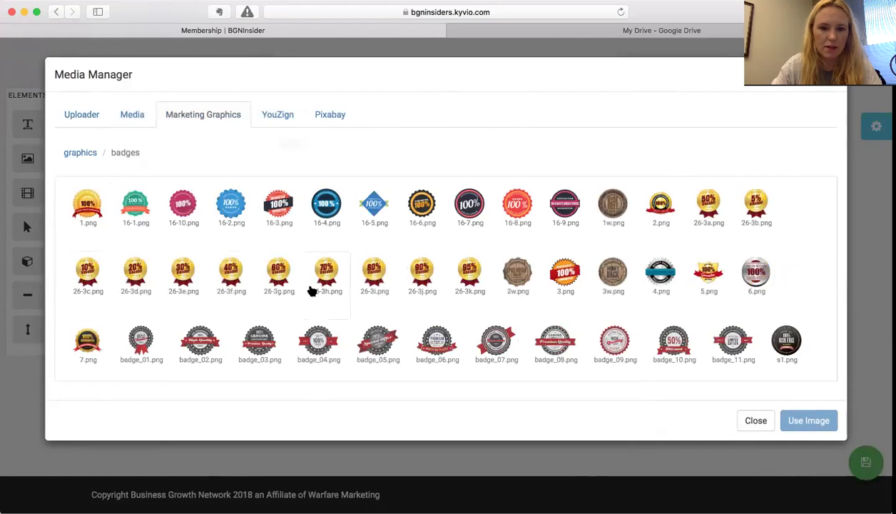
- Scroll through the Marketing Graphics badges, then look at the YouZign and Pixabay image sources
scroll(312, 291, down, 3)
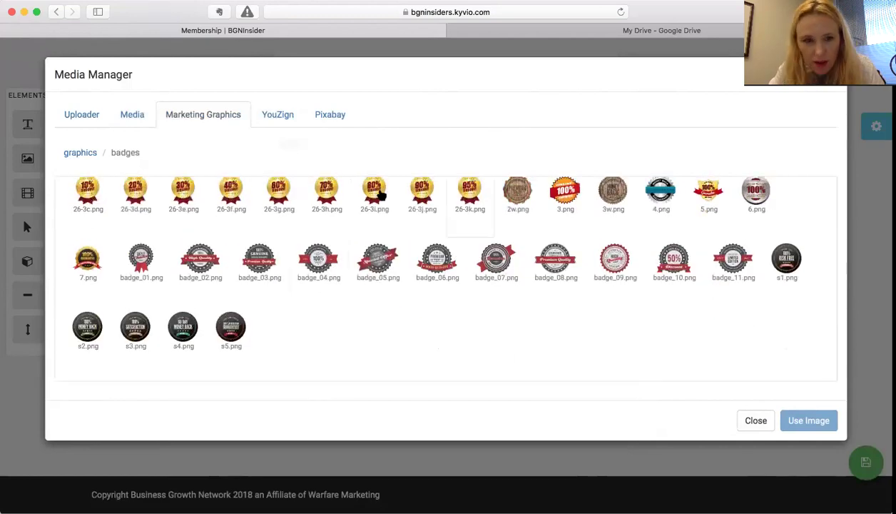
scroll(378, 187, up, 1)
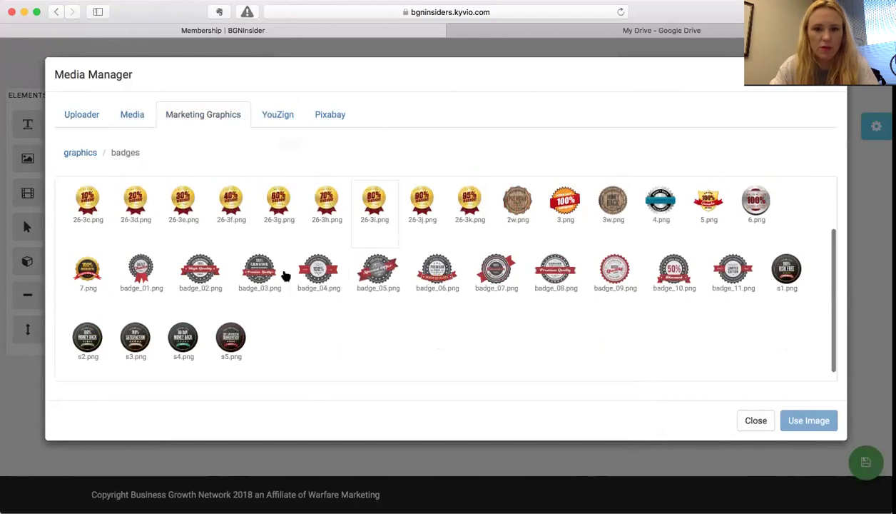
scroll(286, 274, up, 2)
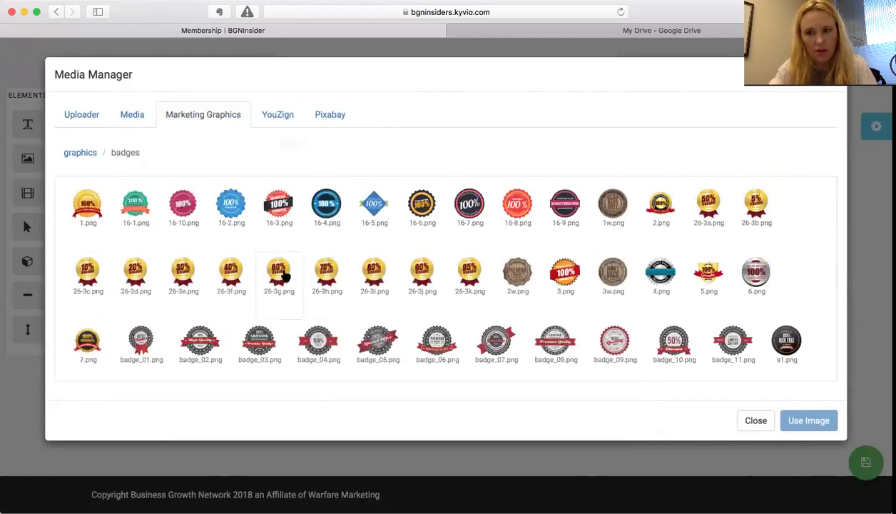
click(277, 116)
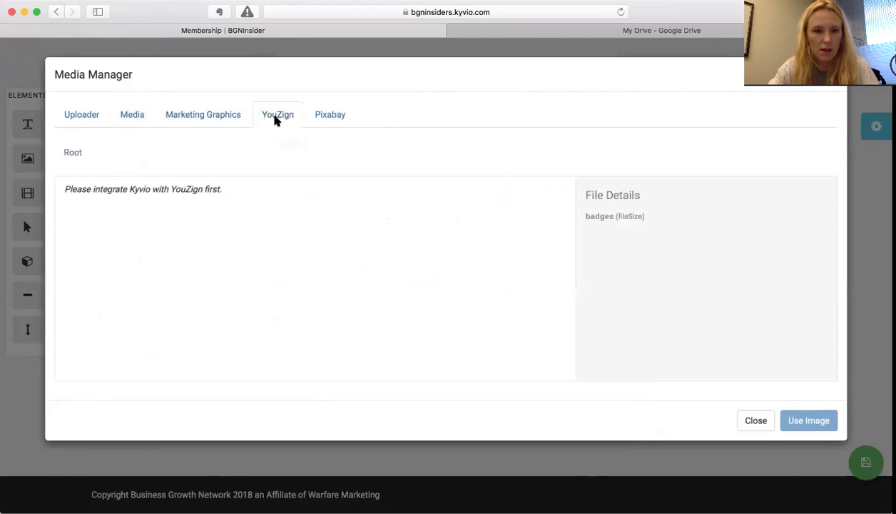
click(337, 114)
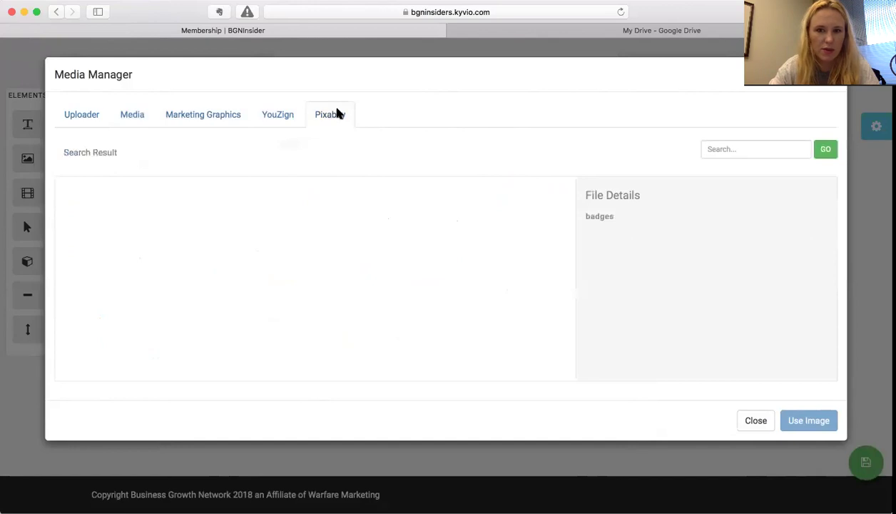
- Search Pixabay stock images for 'girl'
click(750, 147)
text(girl)
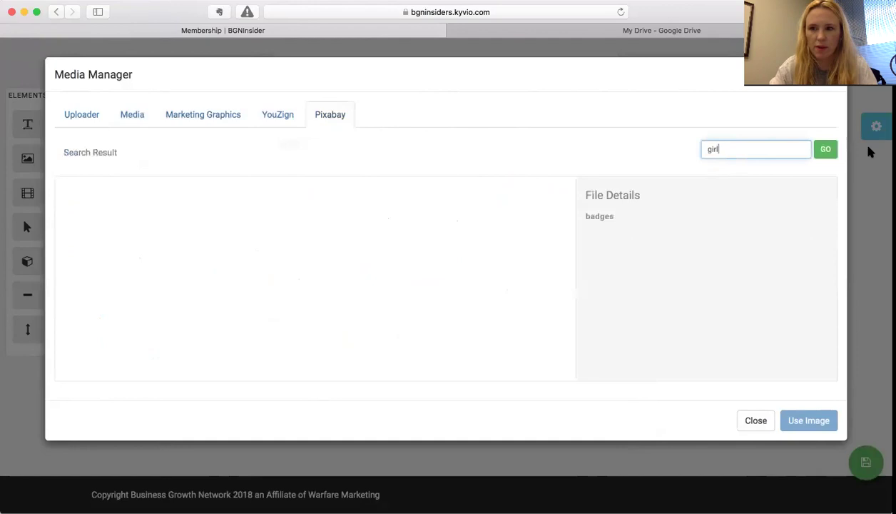
click(828, 151)
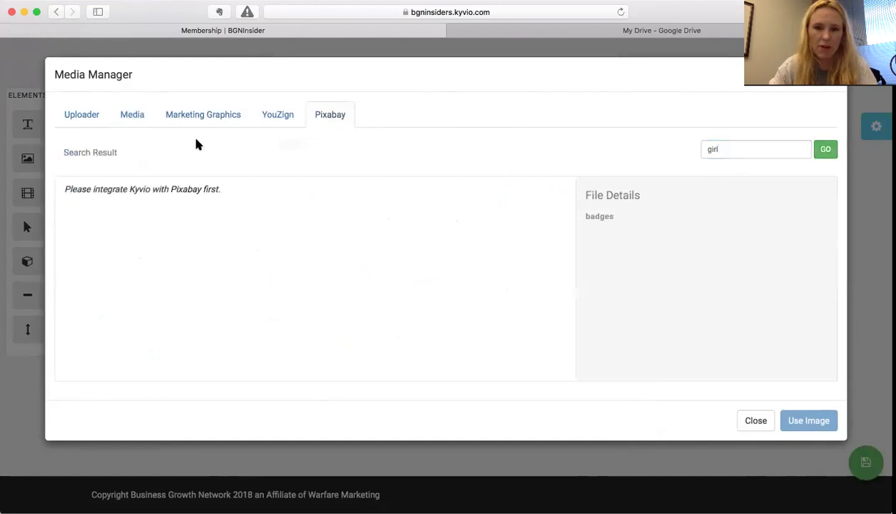
- Return to the Media library showing the bgn folder, then go to the Google Drive tab's address bar
click(130, 118)
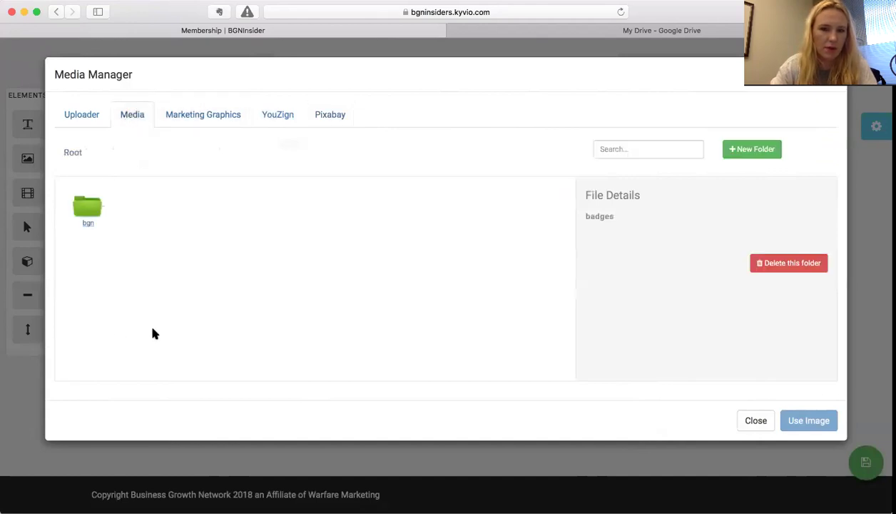
click(95, 210)
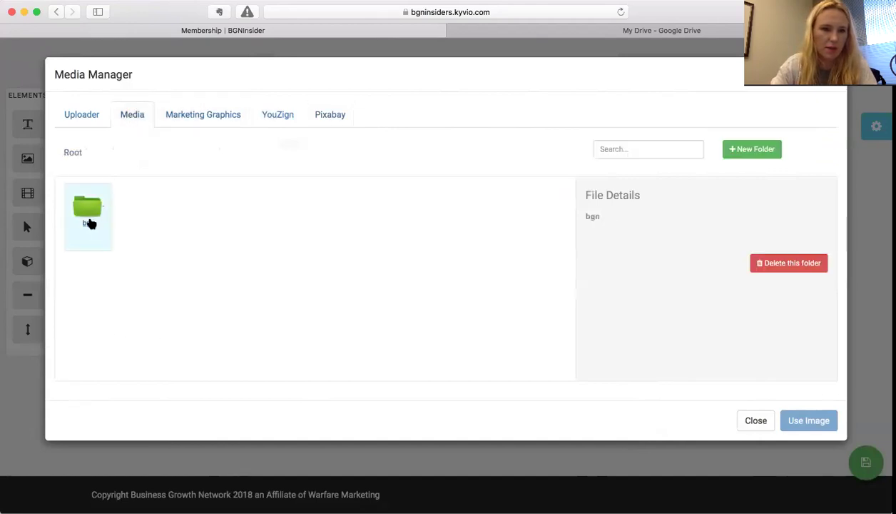
click(89, 224)
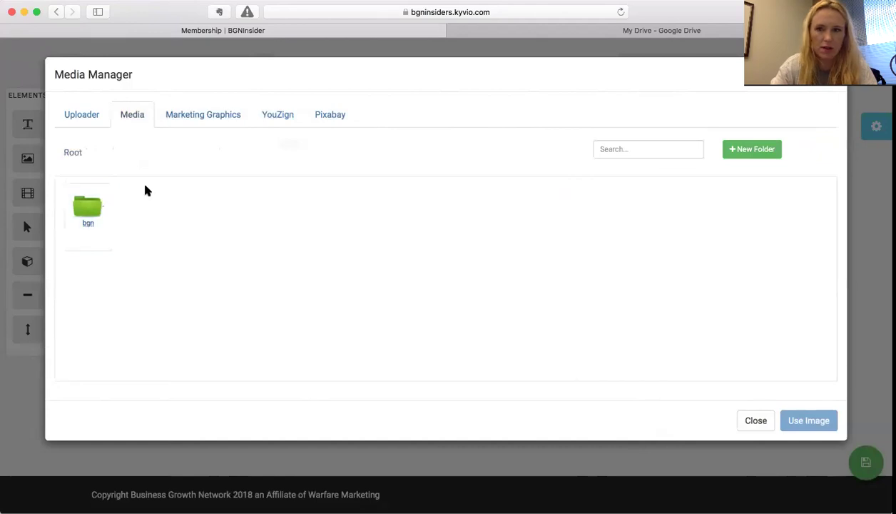
click(691, 34)
click(593, 12)
- Abandon the web address entry and close Google Drive, returning to Kyvio's media library
text(businessgrowthnetwork.org)
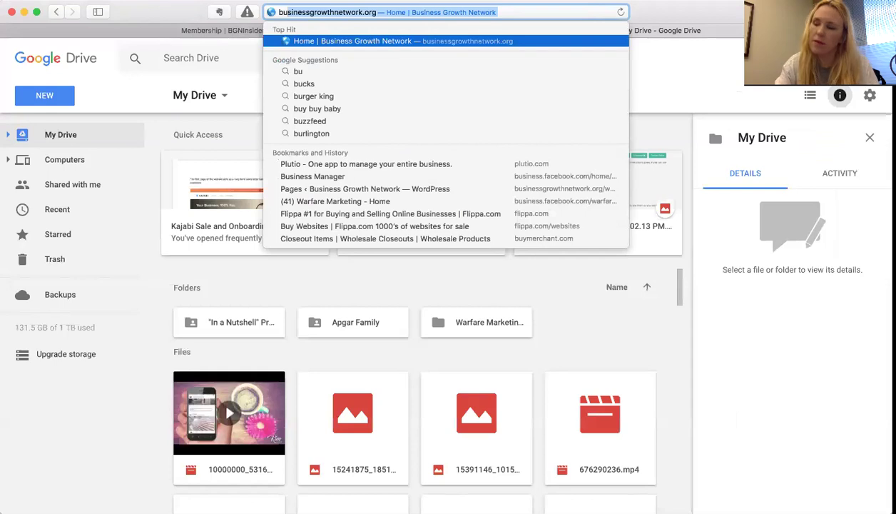
click(658, 32)
click(452, 29)
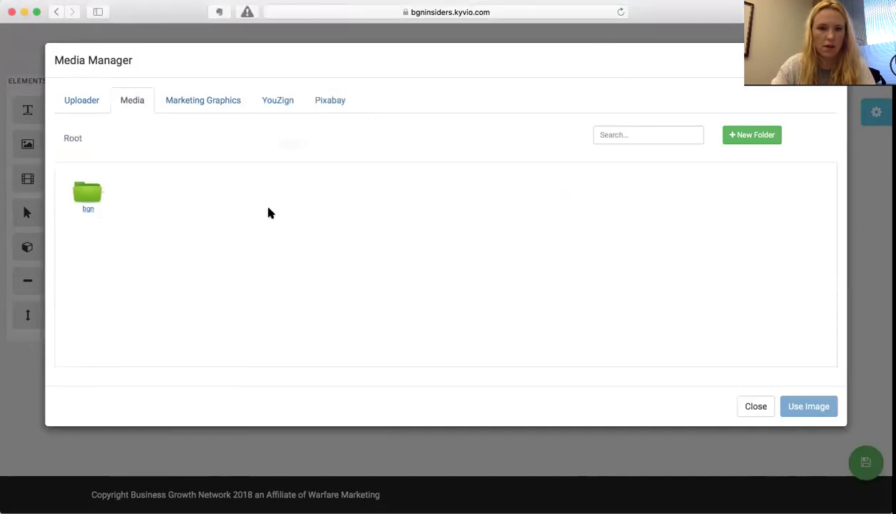
- Upload Vision Challenge Day 4.jpg into bgn/vision_challenge and insert it into the lesson's image block
click(84, 202)
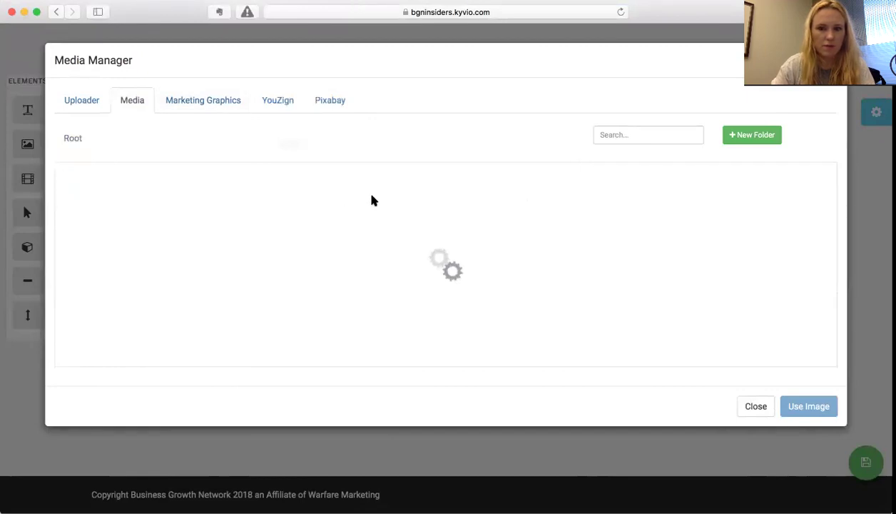
click(146, 196)
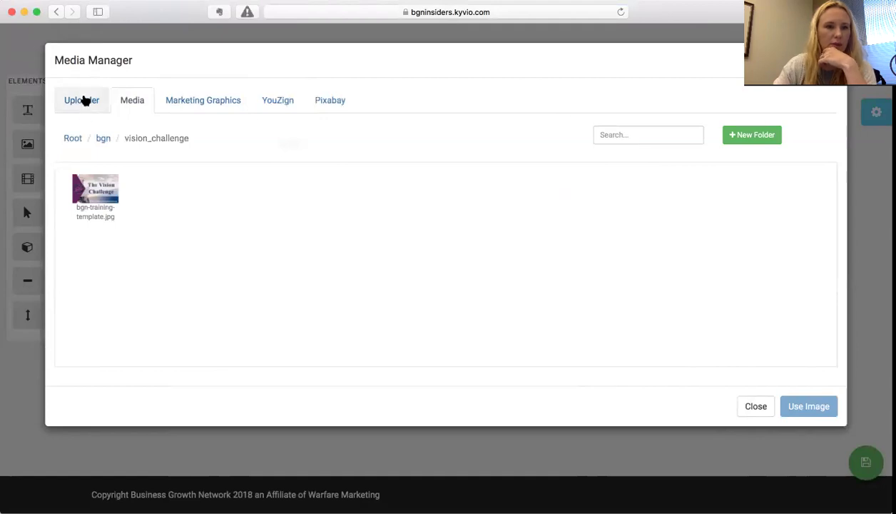
click(82, 98)
click(205, 142)
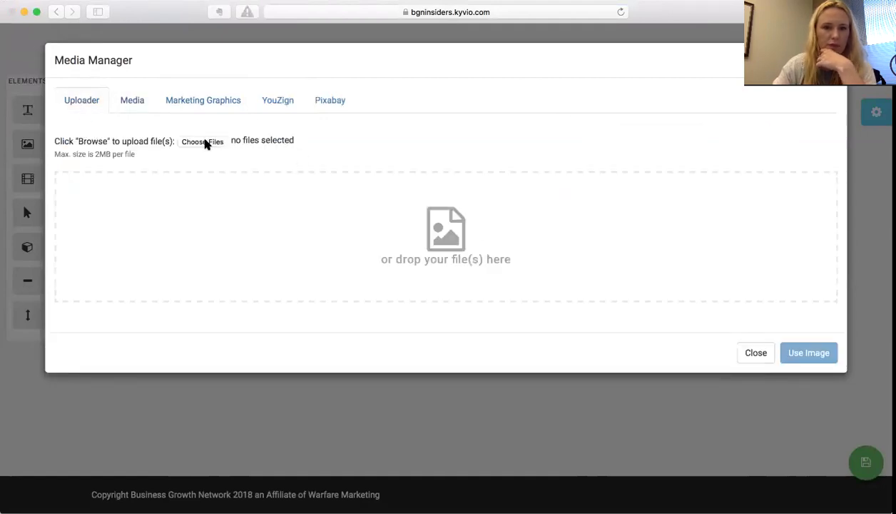
click(98, 35)
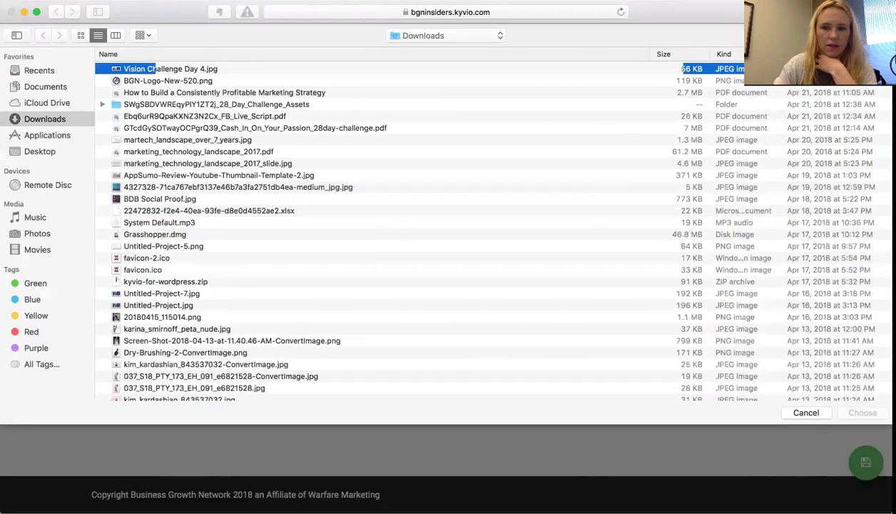
click(863, 413)
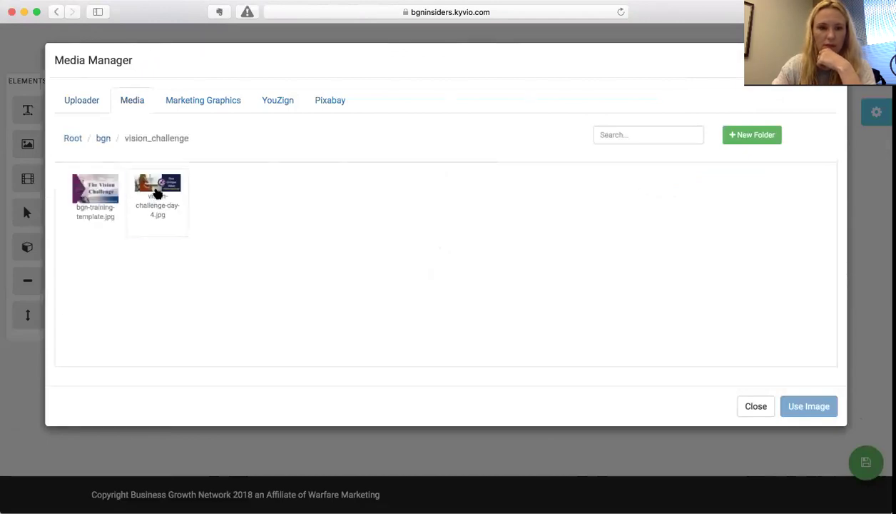
click(157, 194)
click(817, 408)
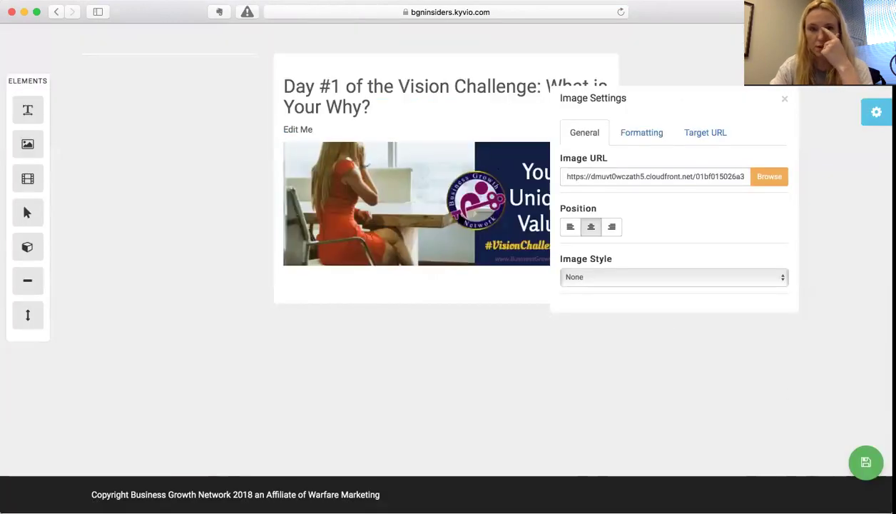
- Close Image Settings, save the Day #1 lesson, and open its member preview with the Notes panel
click(785, 100)
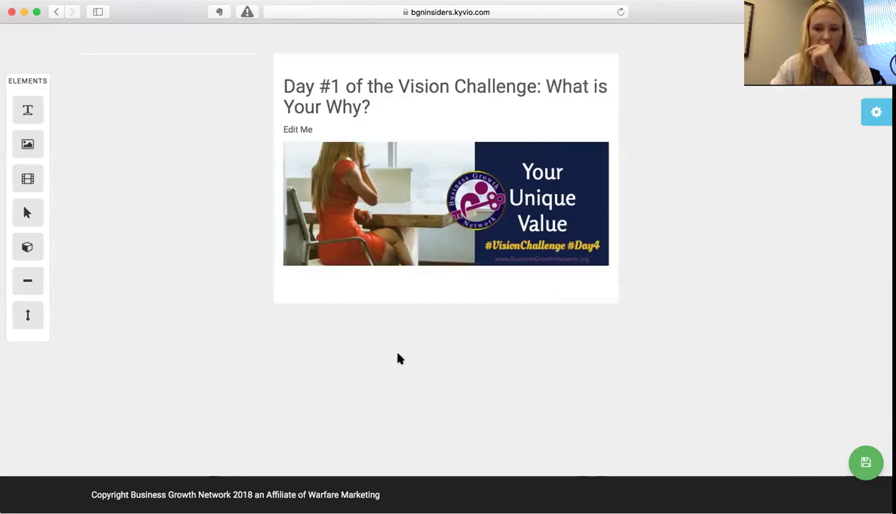
scroll(397, 358, up, 3)
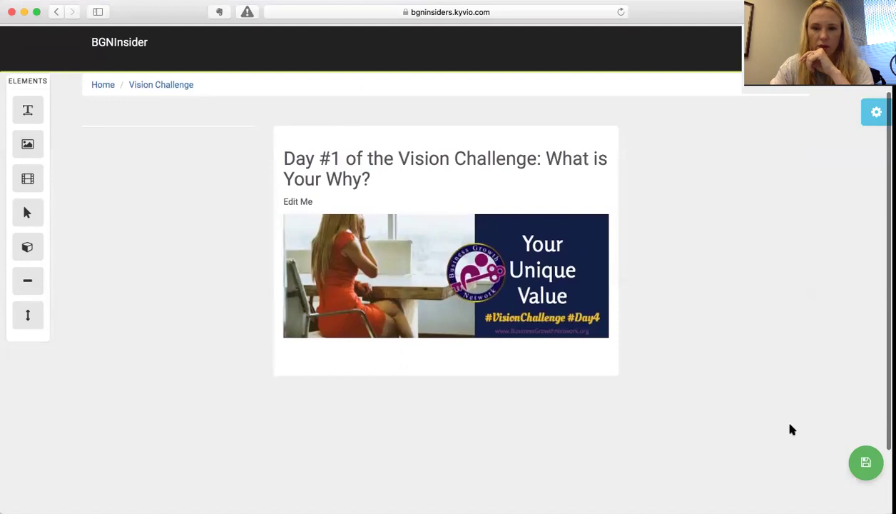
scroll(791, 430, down, 3)
mouse_move(866, 464)
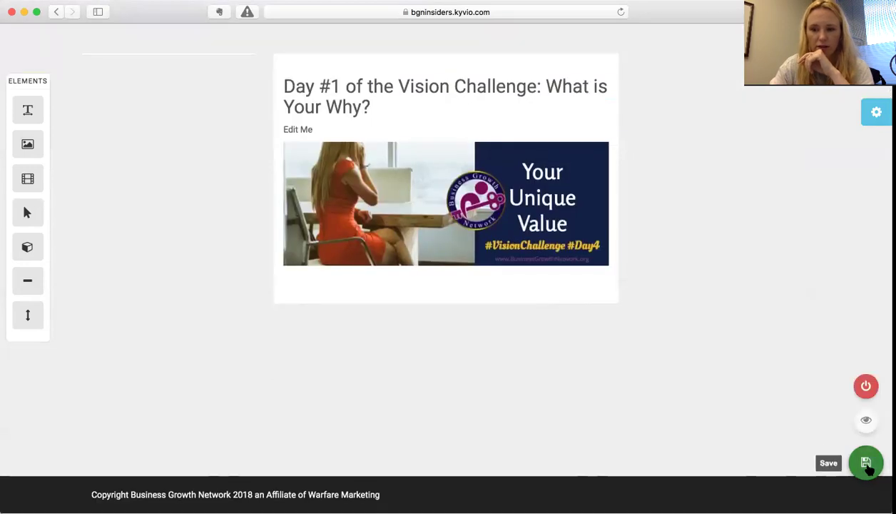
click(867, 465)
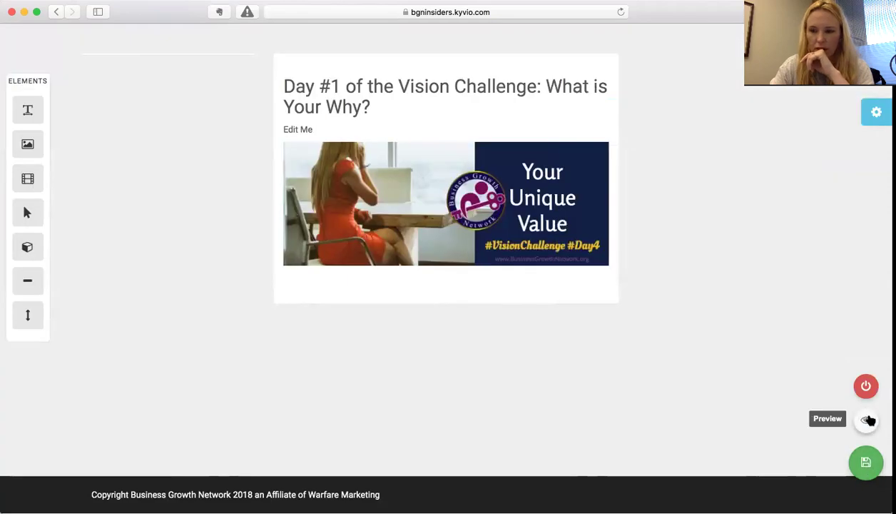
click(867, 422)
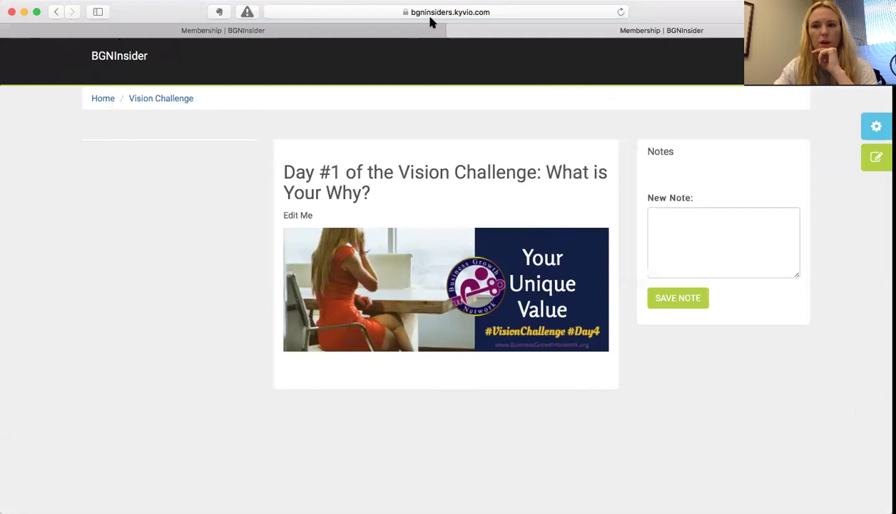
- Back in the page builder, review the theme settings, keeping Content page type and the Default Theme scheme
click(175, 32)
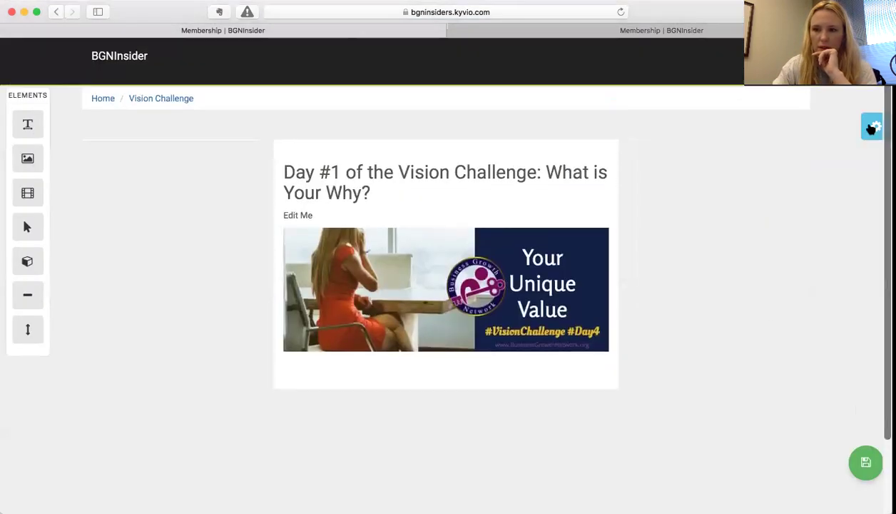
click(874, 126)
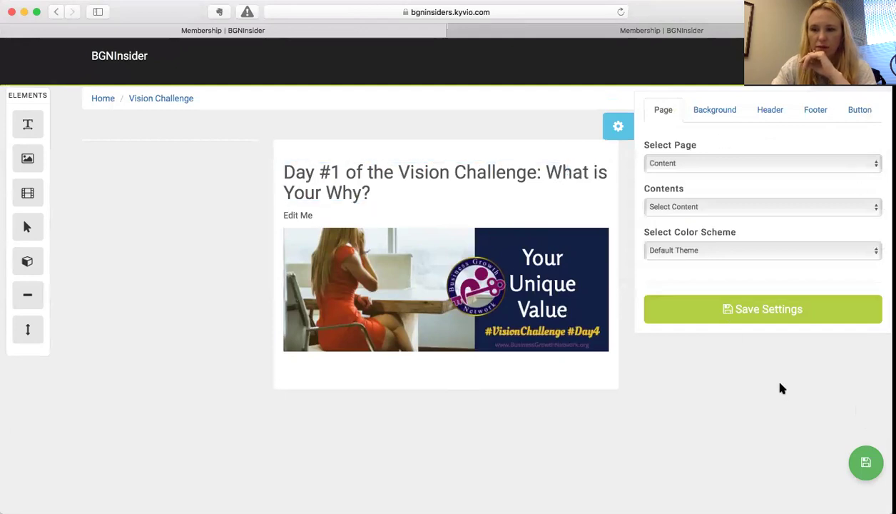
click(664, 164)
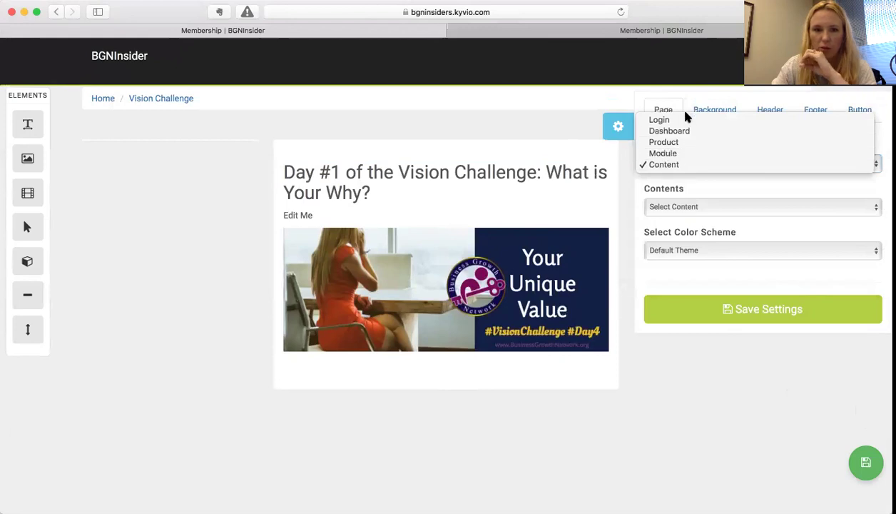
click(677, 162)
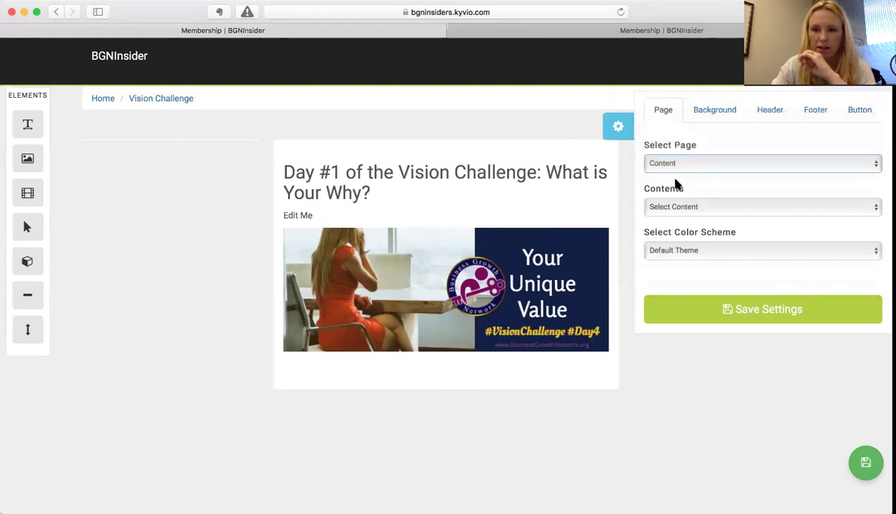
click(672, 207)
click(697, 208)
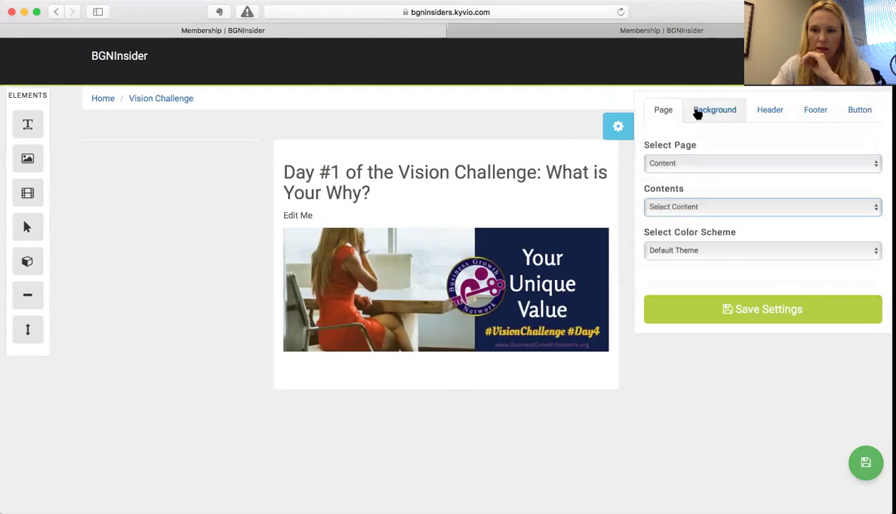
click(679, 255)
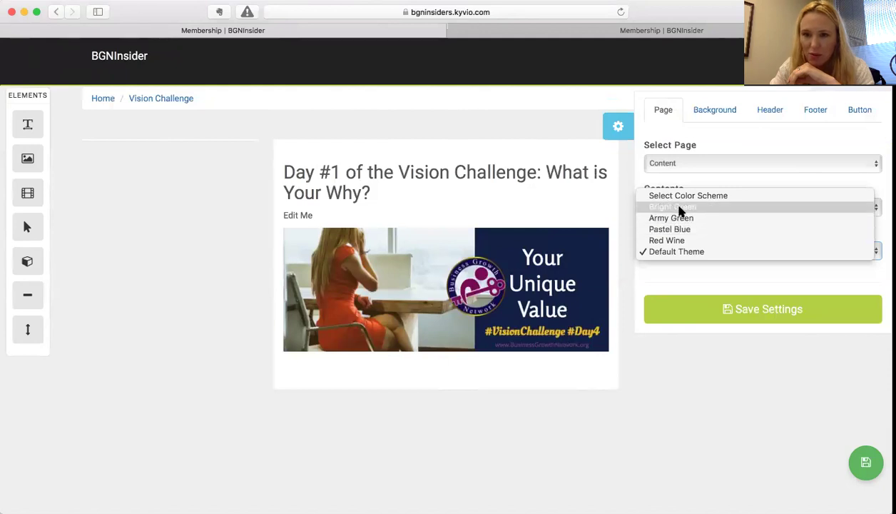
click(675, 252)
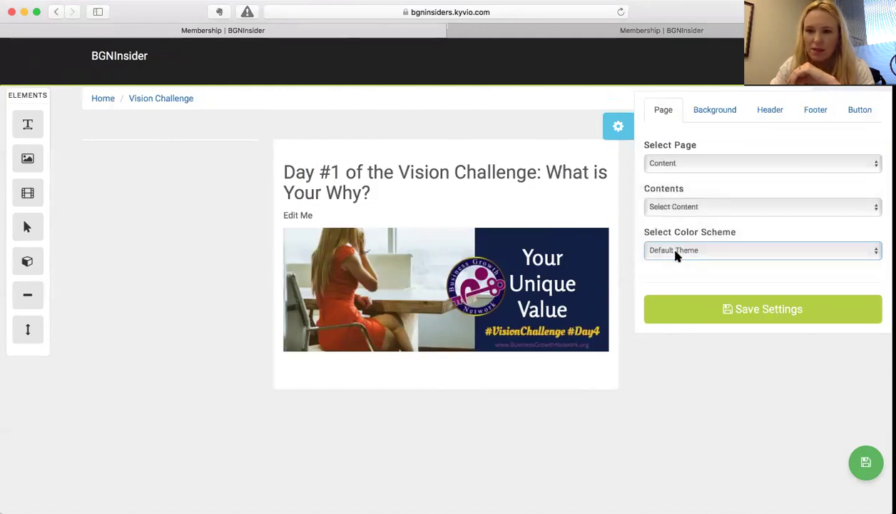
- Change the All Pages background colour from light grey #efefef to dark blue
click(711, 113)
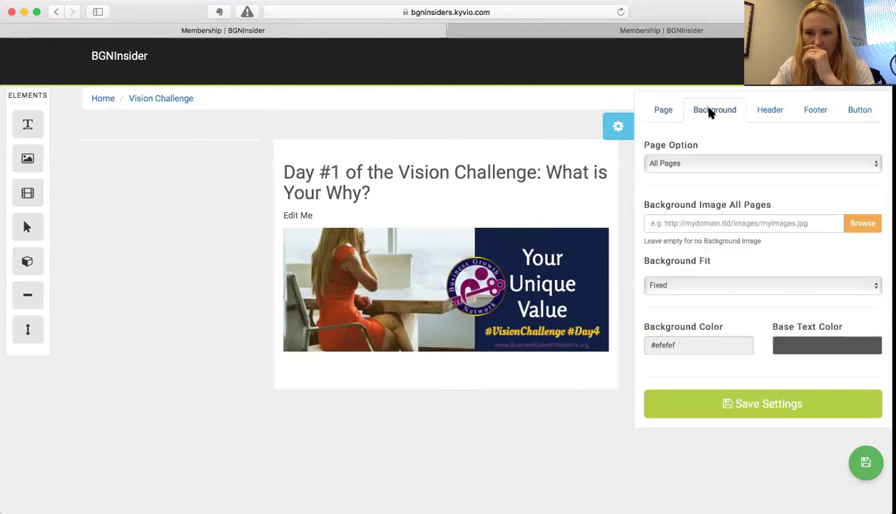
click(694, 166)
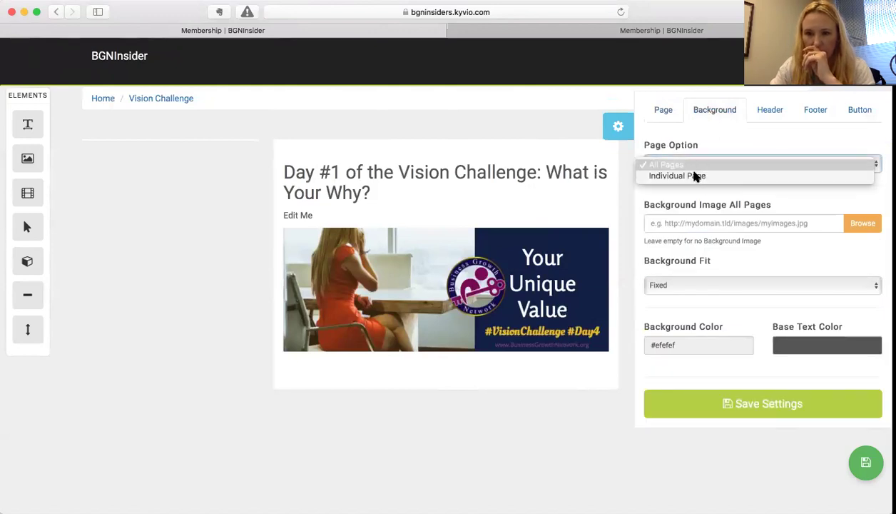
click(694, 165)
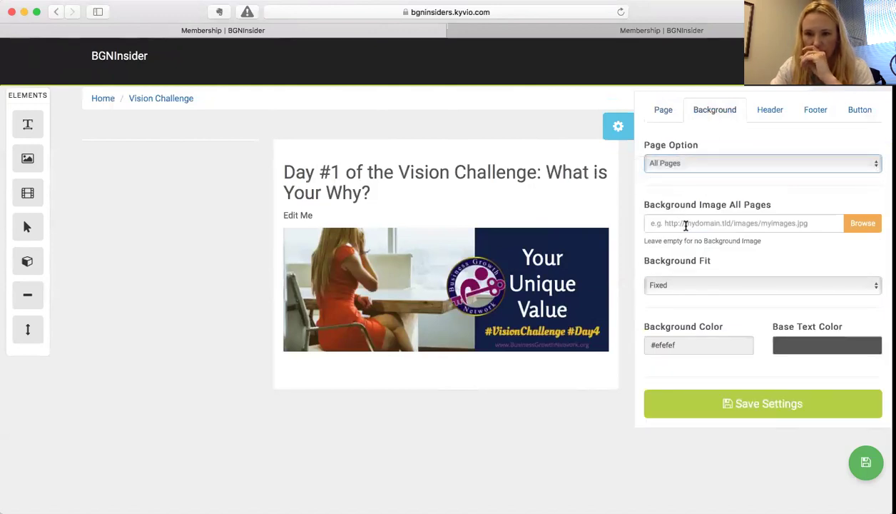
scroll(671, 307, down, 2)
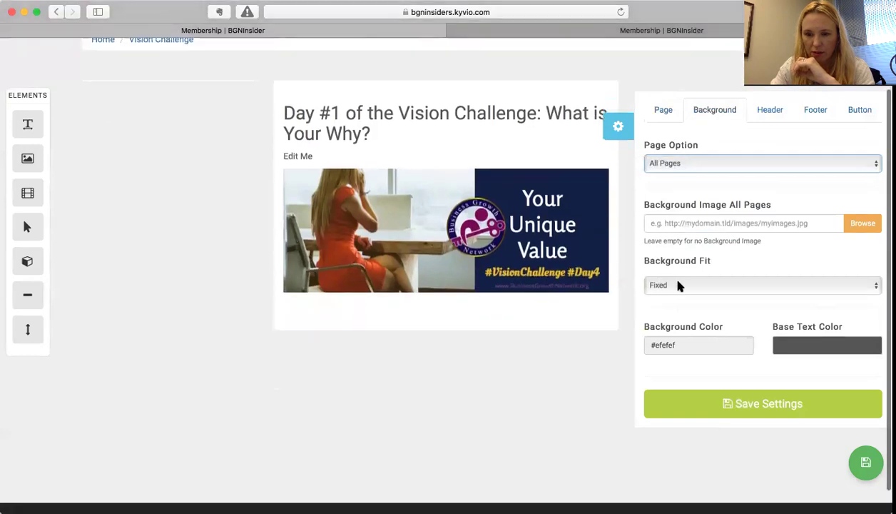
click(676, 346)
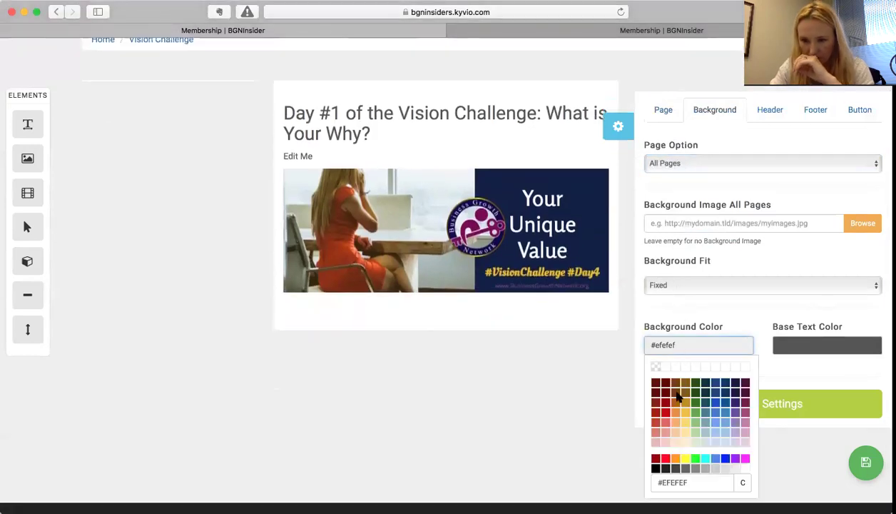
click(714, 384)
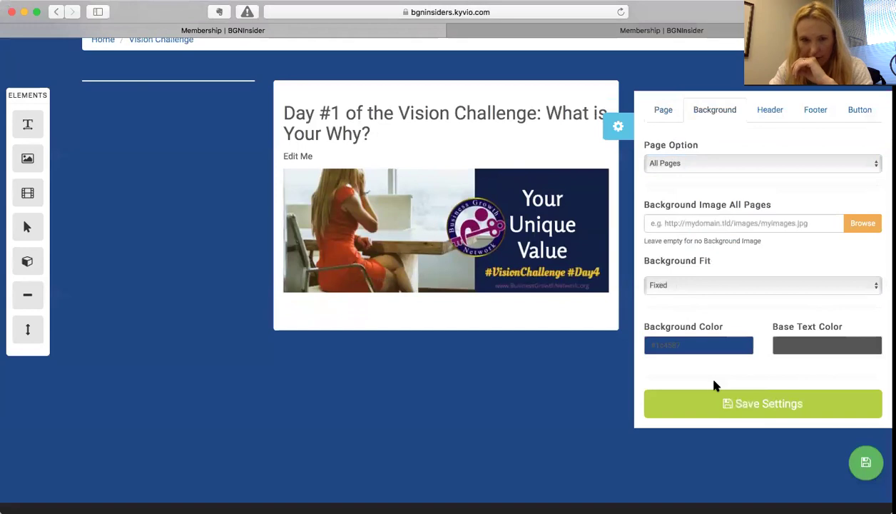
scroll(448, 286, up, 2)
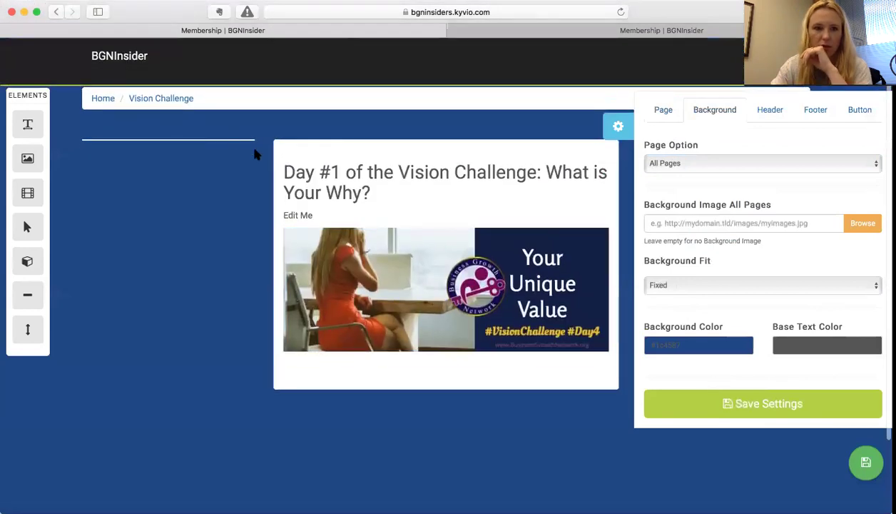
click(769, 109)
- Set the header background to white #ffffff, keep the Default Text logo, and save the settings
click(707, 163)
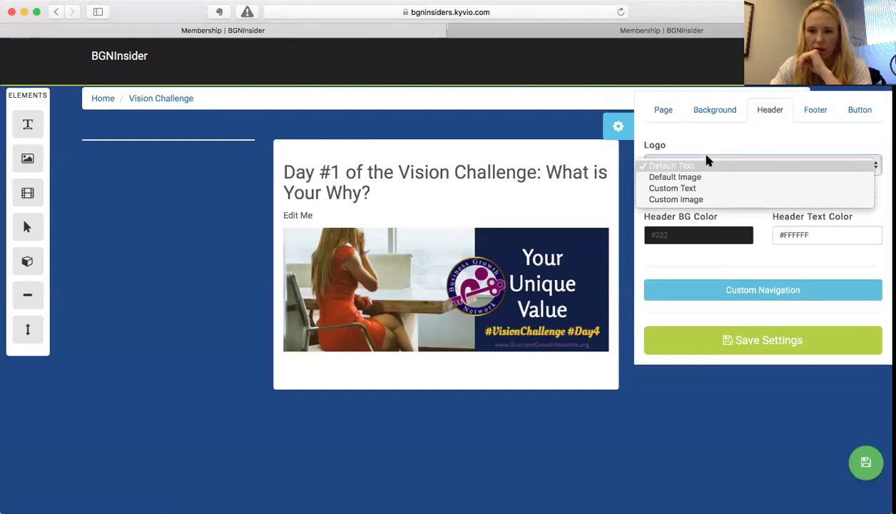
click(694, 166)
click(724, 236)
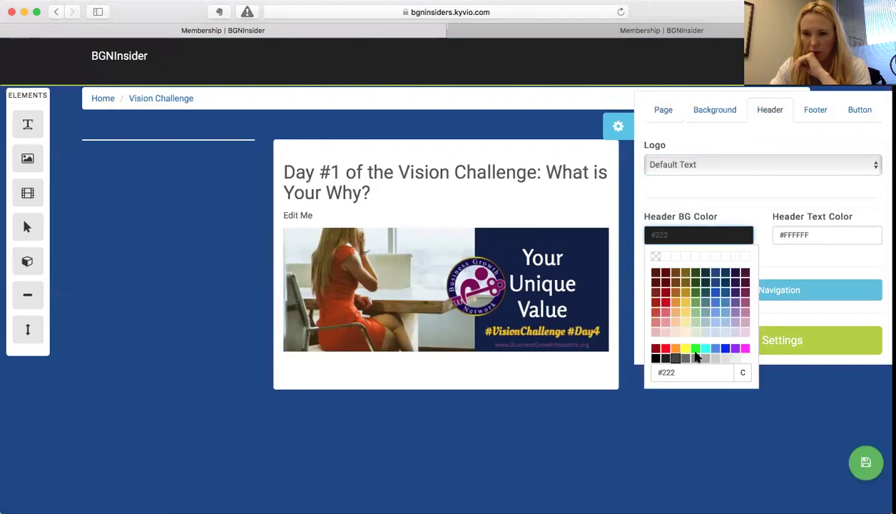
click(745, 358)
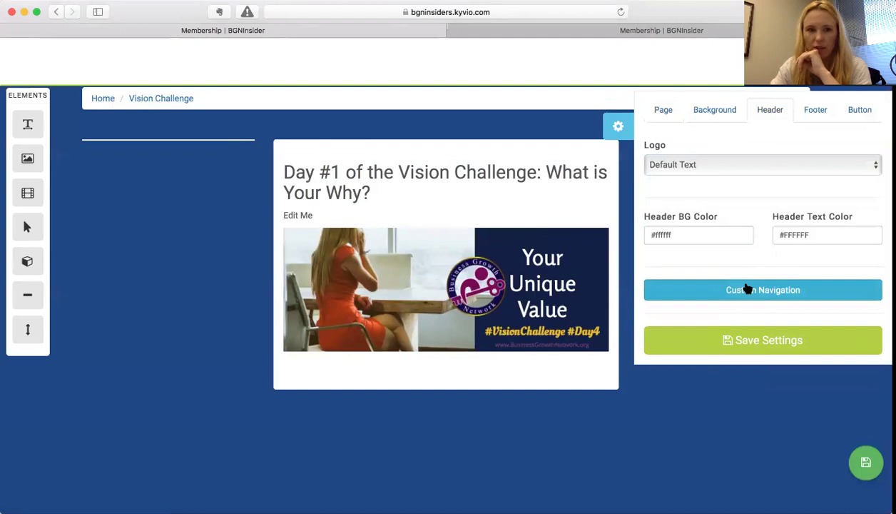
click(697, 162)
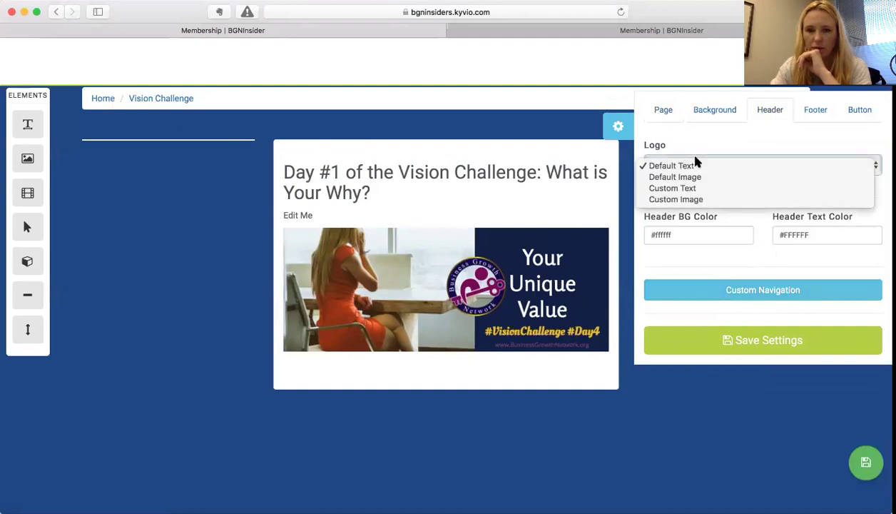
click(736, 340)
click(761, 341)
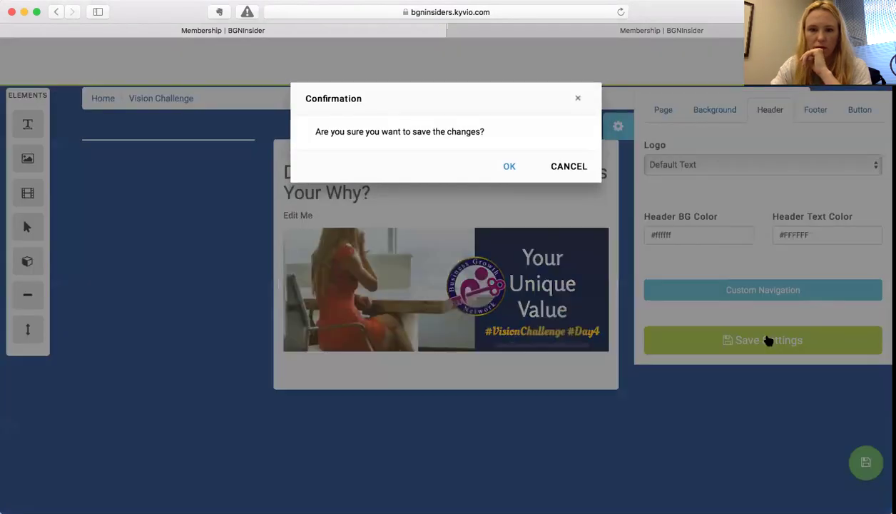
click(528, 174)
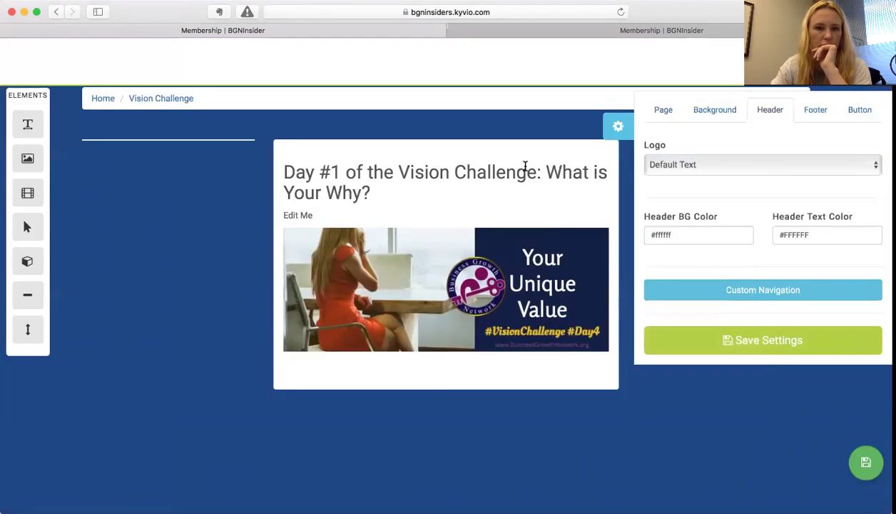
click(287, 230)
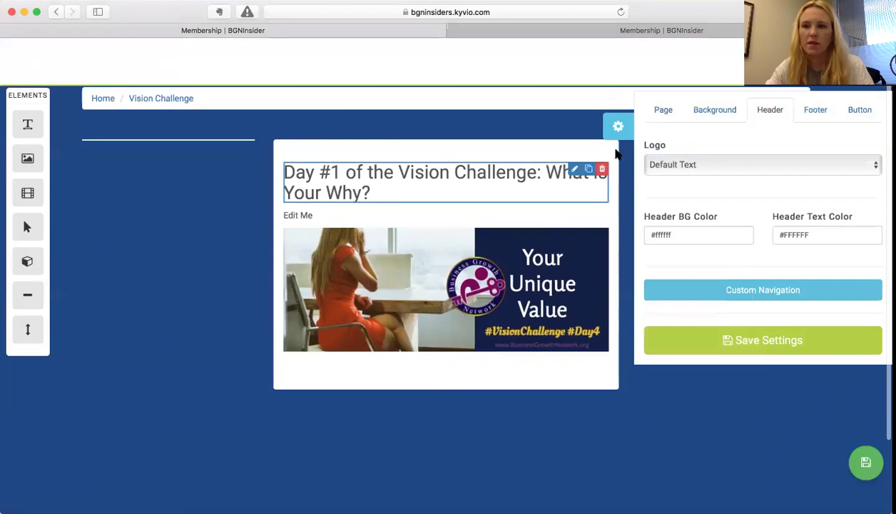
- Review the footer and button colours, then save the theme settings and confirm
click(817, 109)
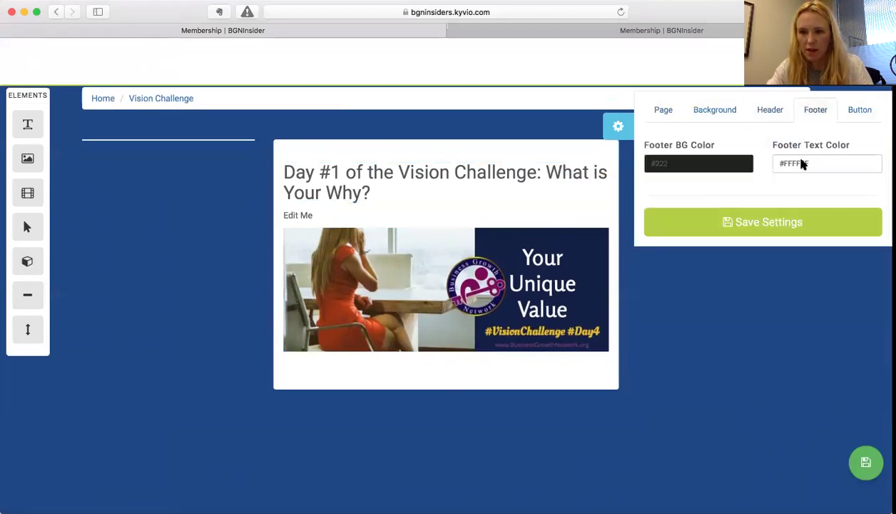
scroll(612, 360, down, 3)
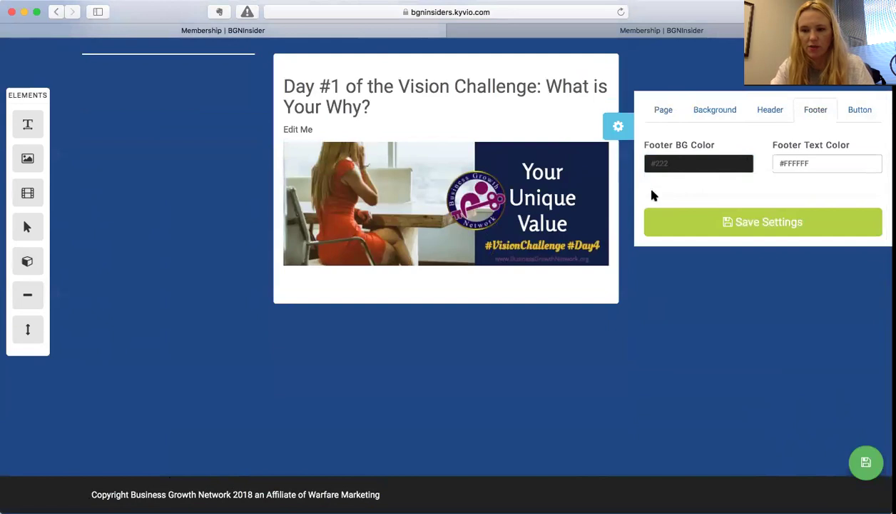
click(855, 112)
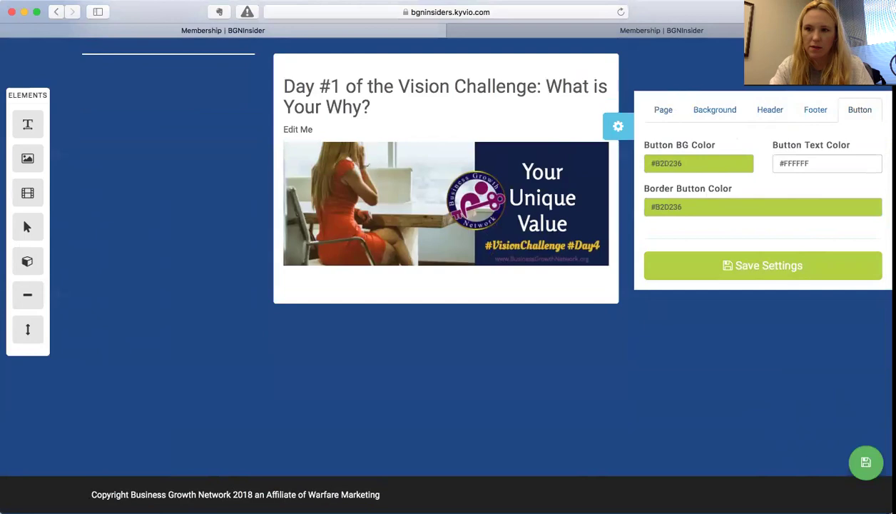
click(754, 262)
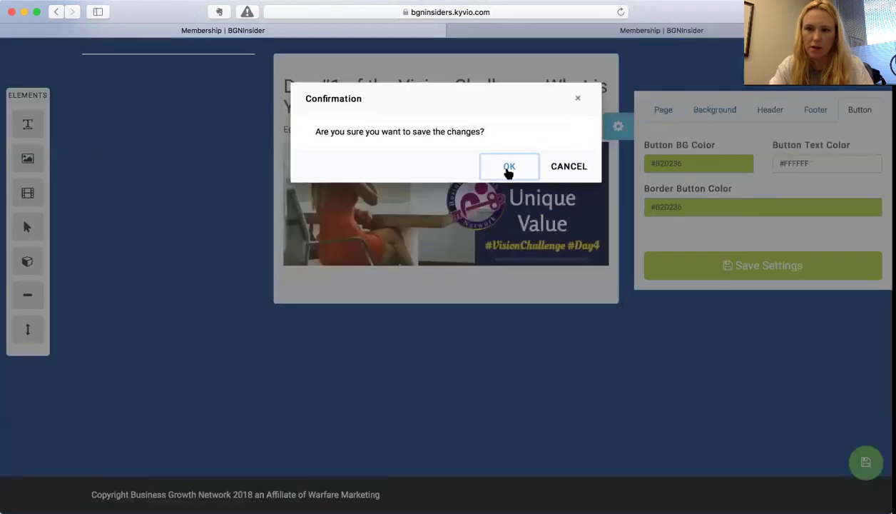
key(Return)
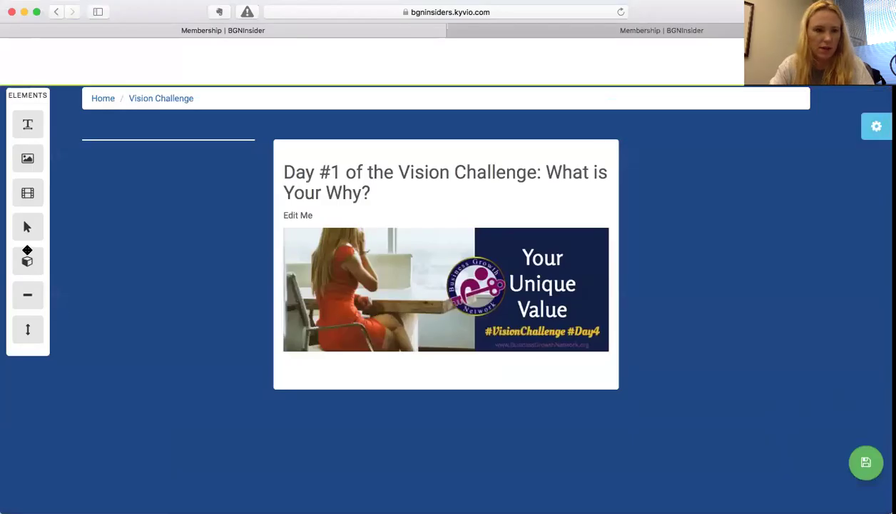
- Add an empty box below the banner image and review its margin, padding and background options
drag(27, 261, 324, 368)
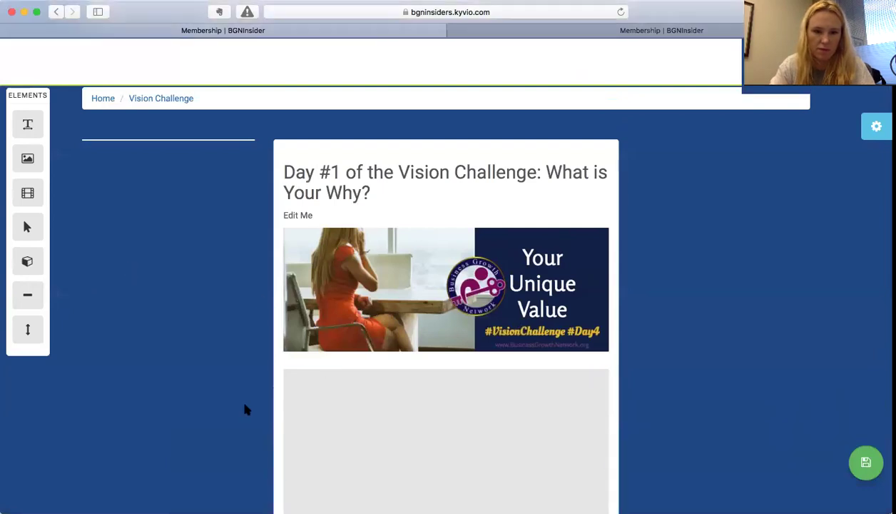
scroll(245, 410, down, 3)
click(575, 238)
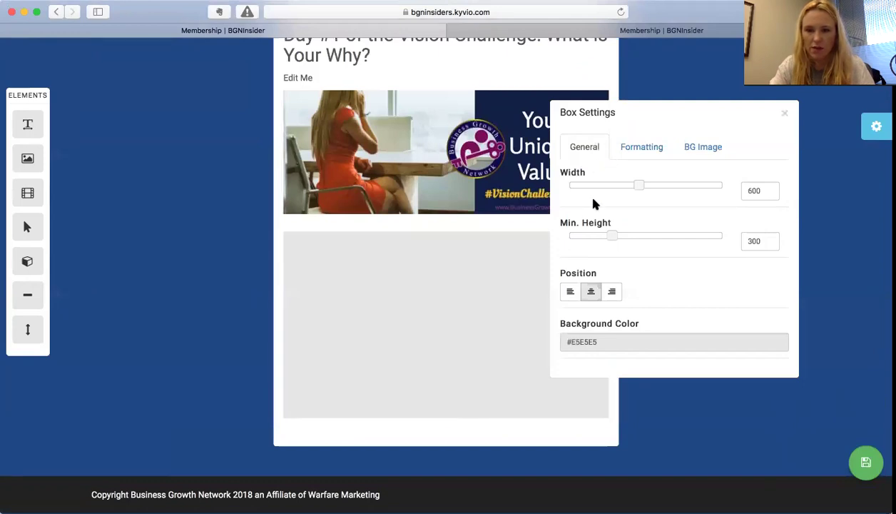
click(636, 148)
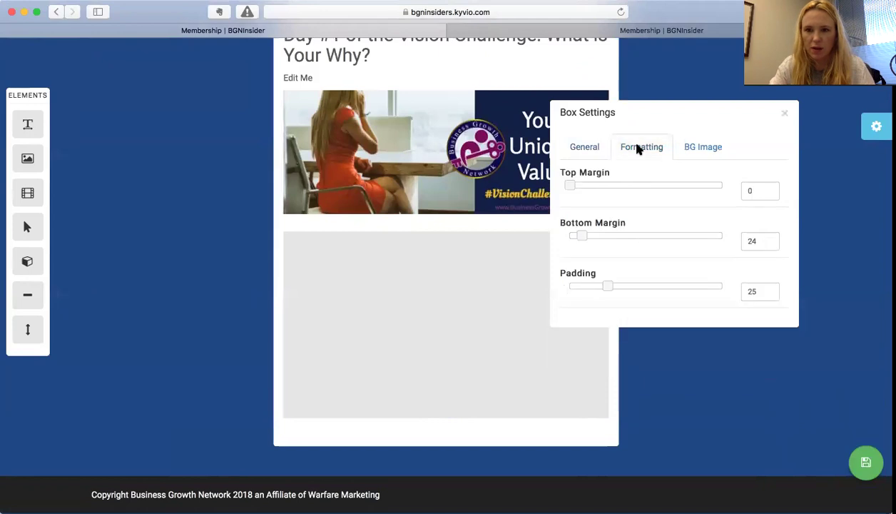
click(696, 148)
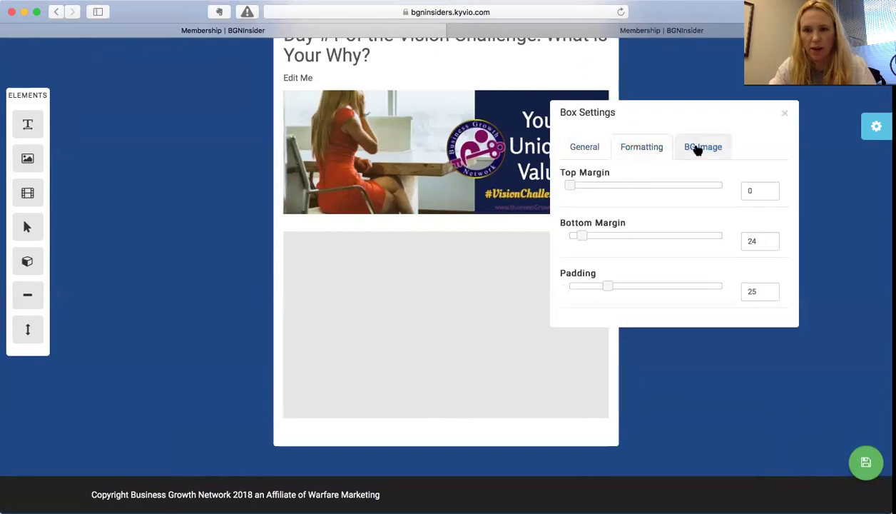
click(785, 115)
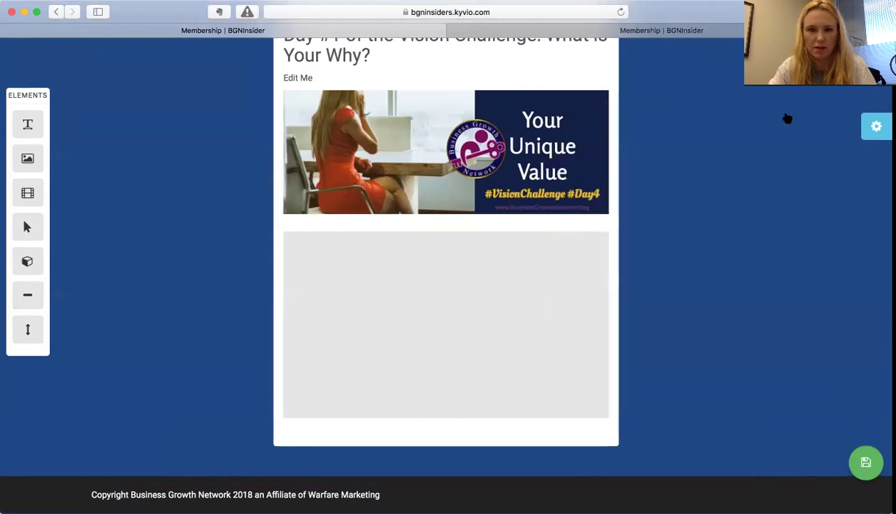
- Place a text block in the grey box, an image placeholder beneath it, and a divider at the bottom
drag(23, 122, 354, 290)
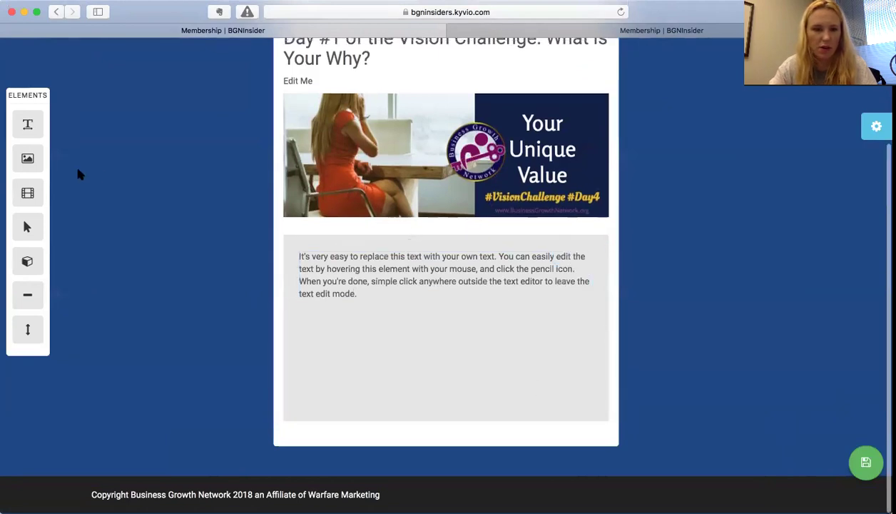
drag(17, 158, 362, 310)
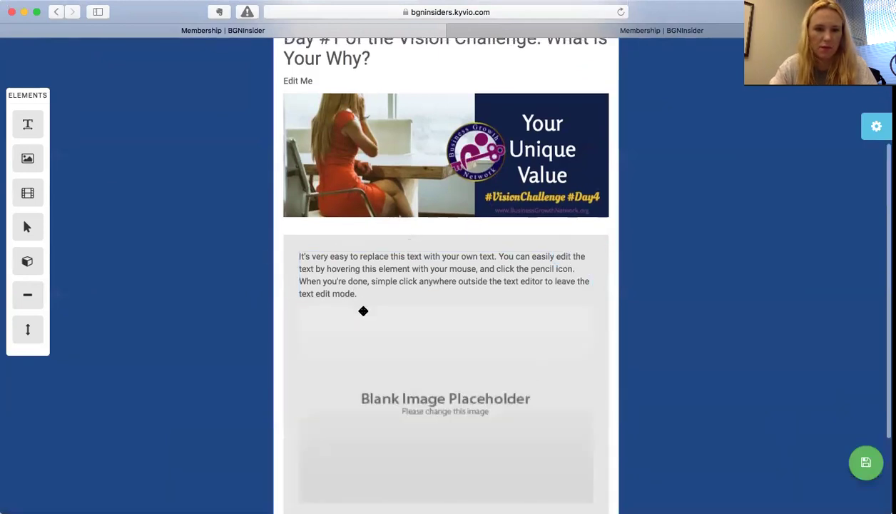
scroll(328, 348, down, 3)
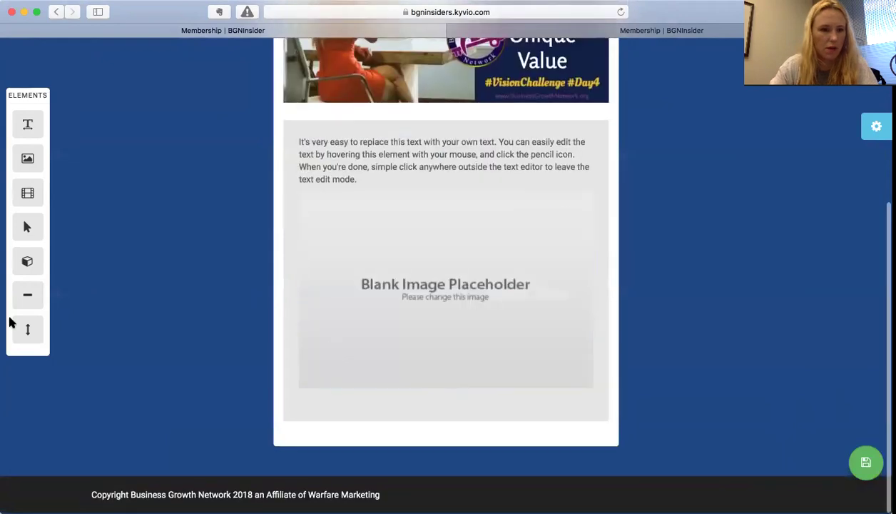
drag(25, 294, 318, 444)
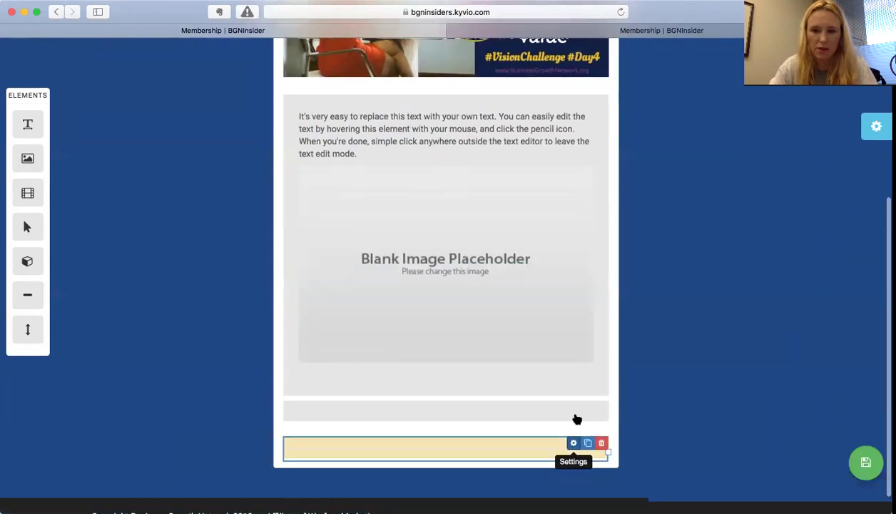
- Make the divider a solid line of thickness 11 in dark purple #20124d
click(574, 443)
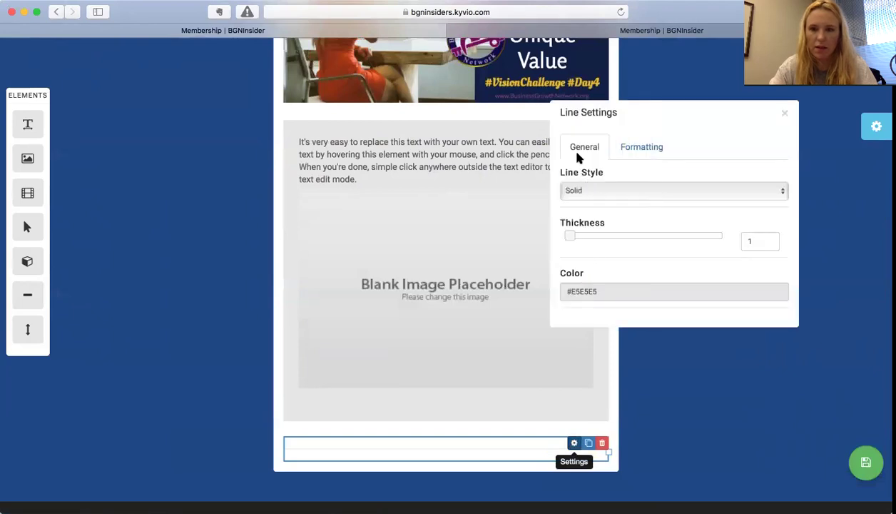
click(593, 188)
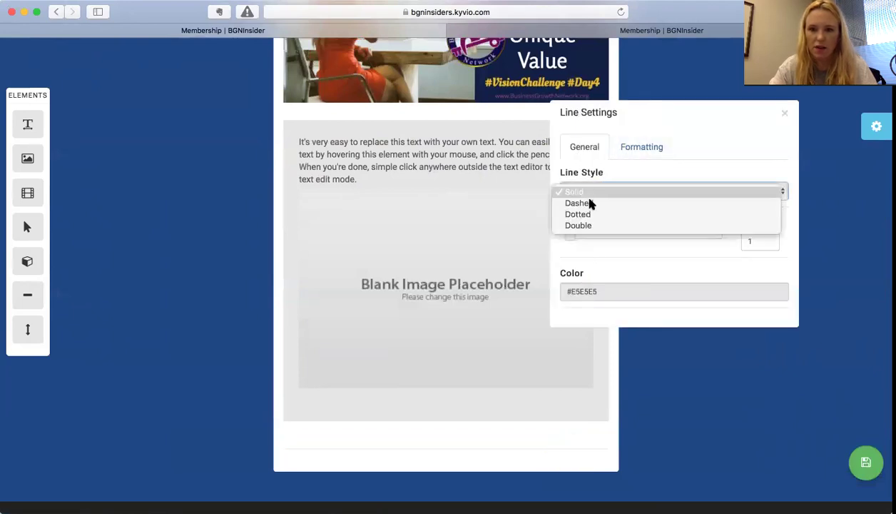
click(590, 266)
drag(571, 236, 648, 238)
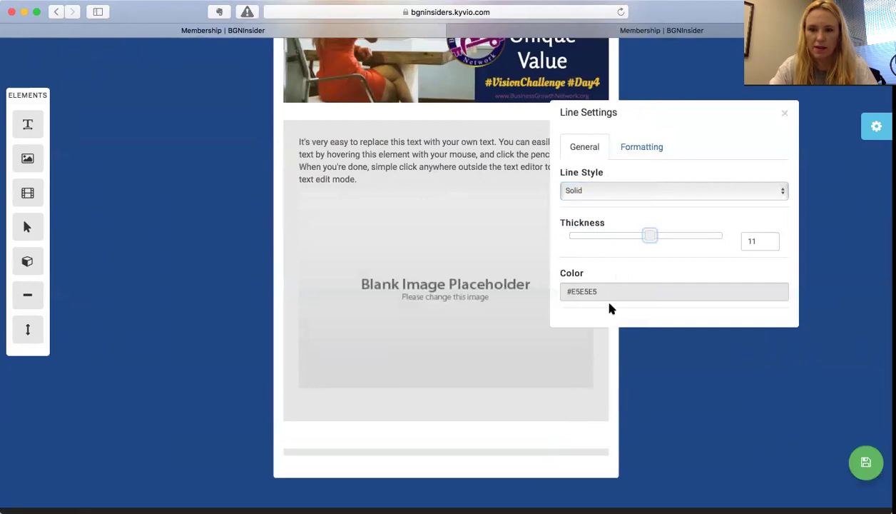
click(595, 292)
click(641, 355)
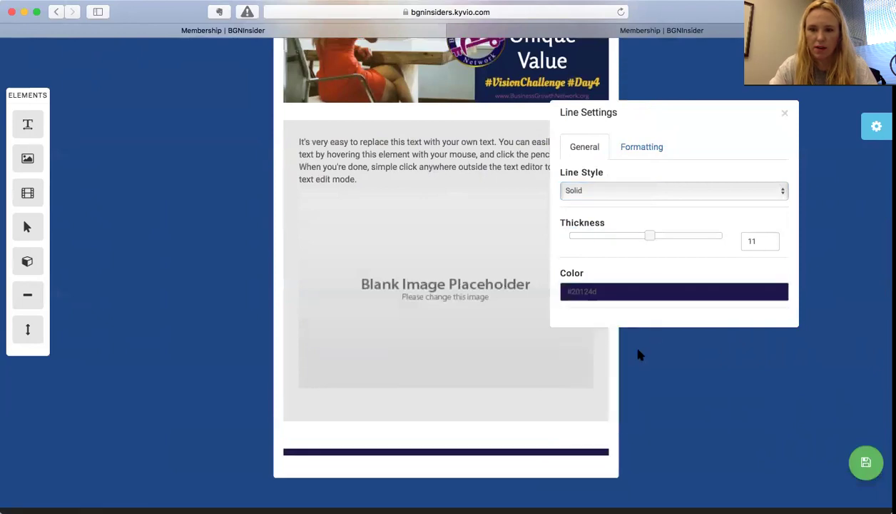
click(785, 113)
- Insert a shorter spacer below the image block and add a button beneath it
scroll(451, 264, up, 2)
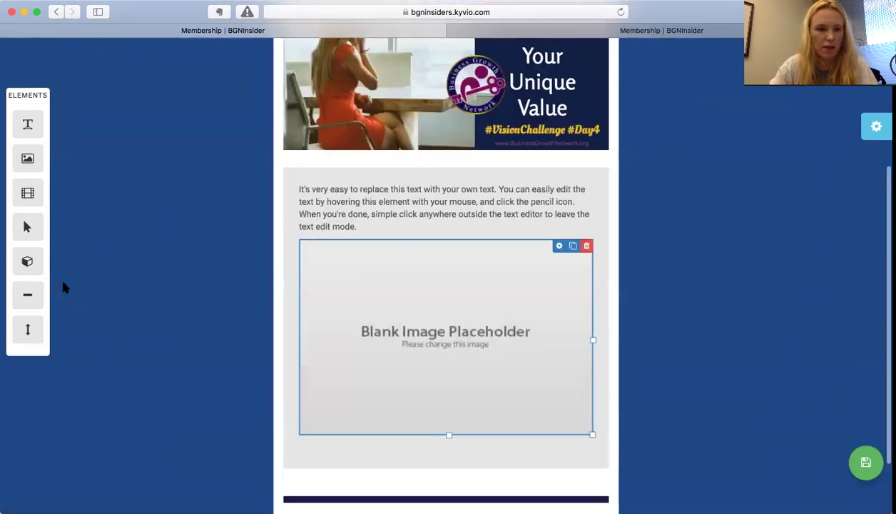
drag(29, 328, 310, 488)
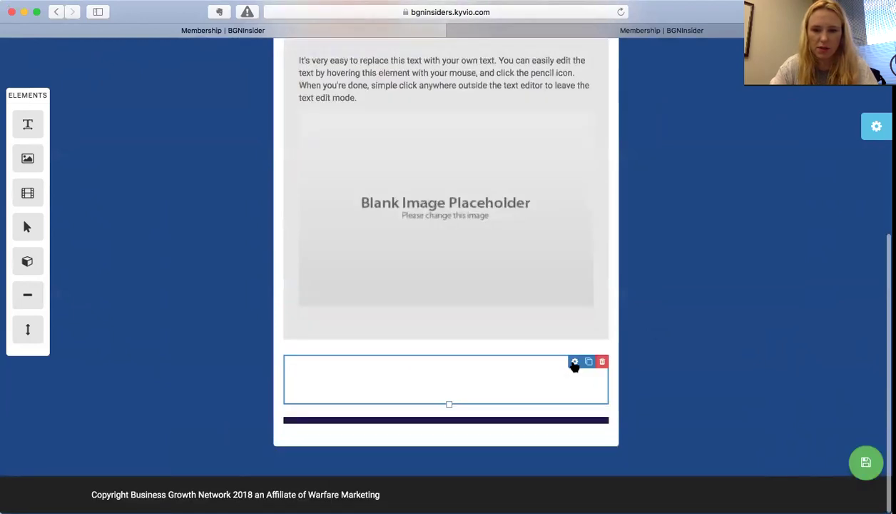
click(575, 362)
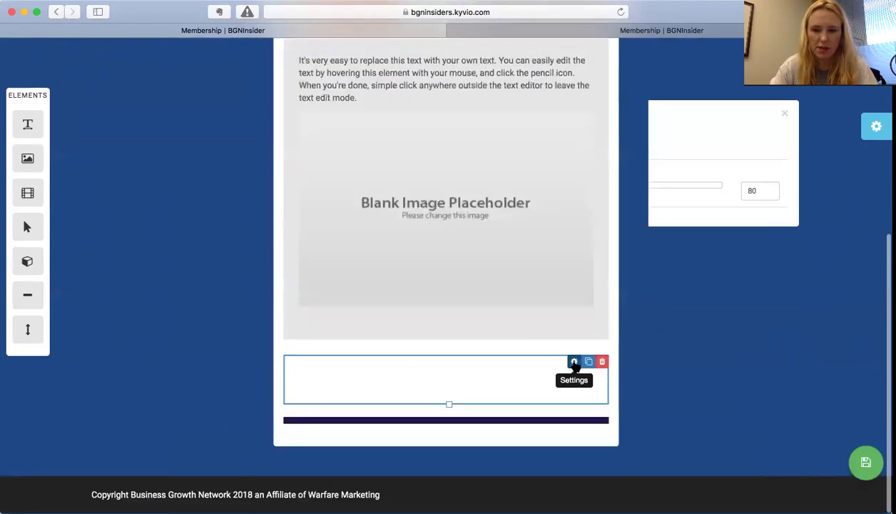
mouse_move(591, 184)
mouse_down()
mouse_move(576, 184)
mouse_move(626, 184)
mouse_move(575, 185)
mouse_up()
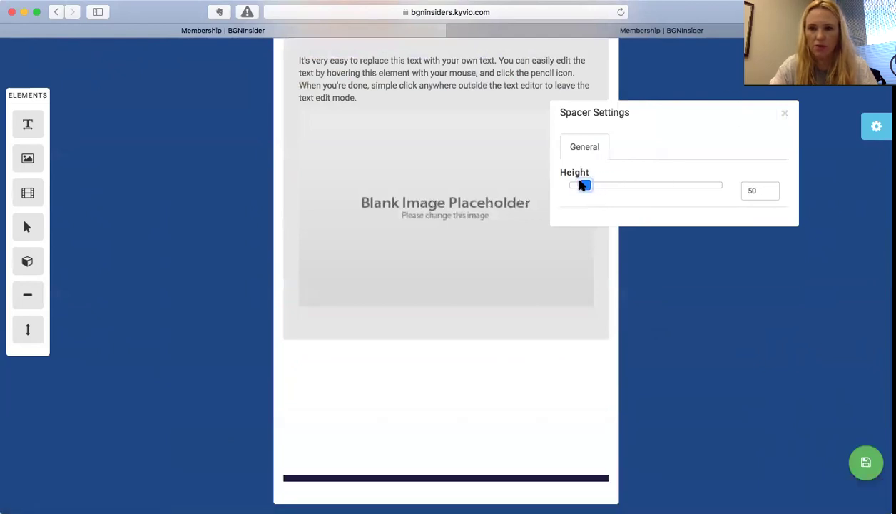
click(785, 113)
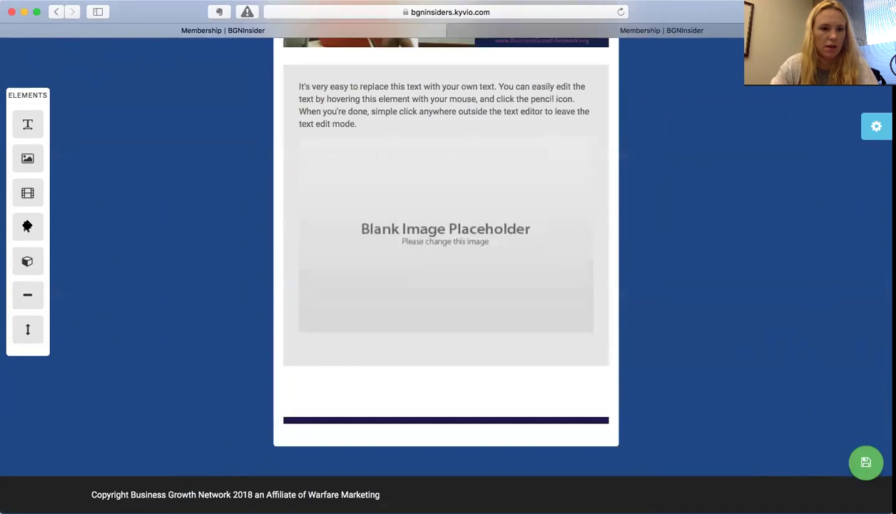
drag(216, 292, 318, 402)
- Relabel the button from 'Click Me' to 'Push My Buttons' and make it Large
click(435, 390)
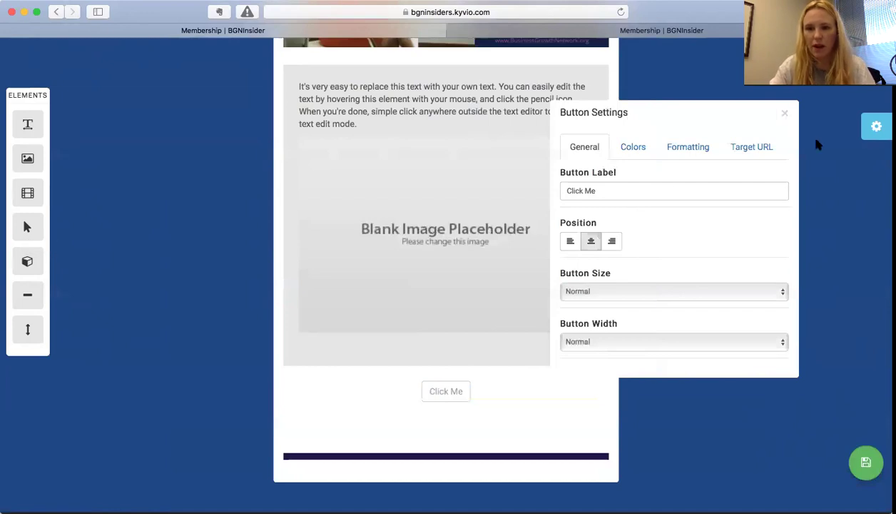
triple_click(605, 189)
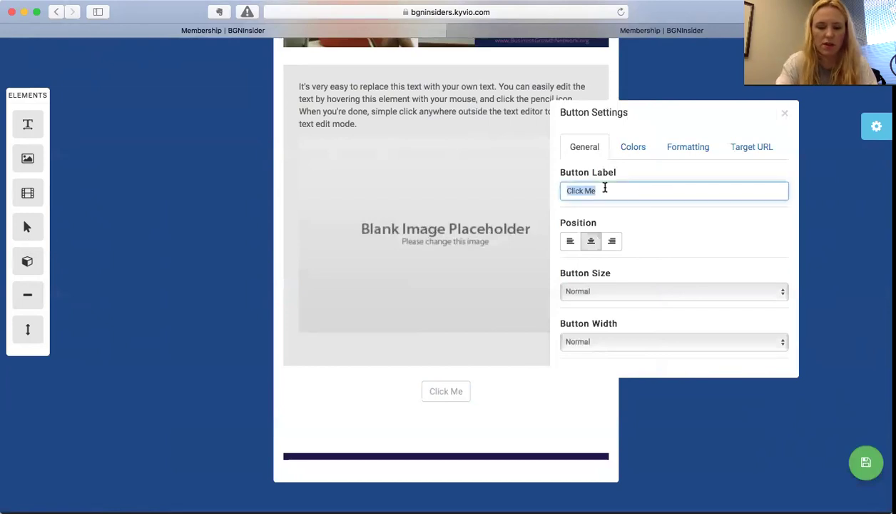
text(P)
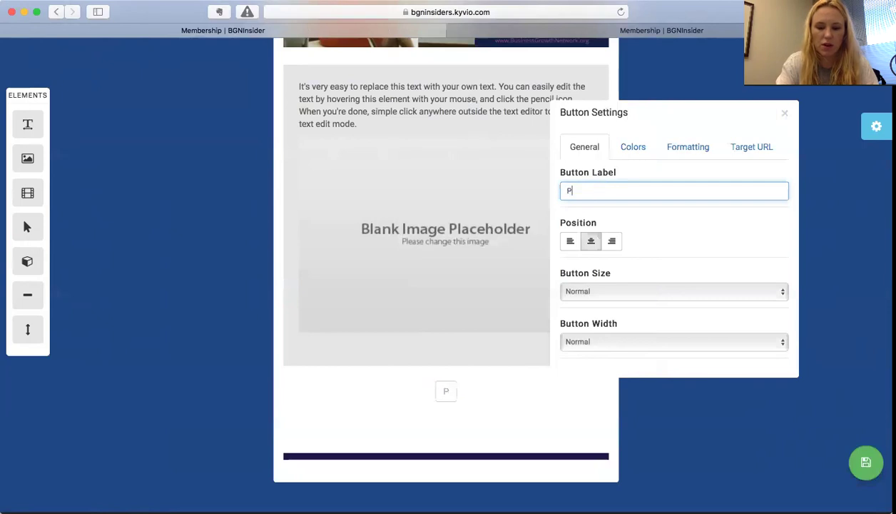
text(ush My Button)
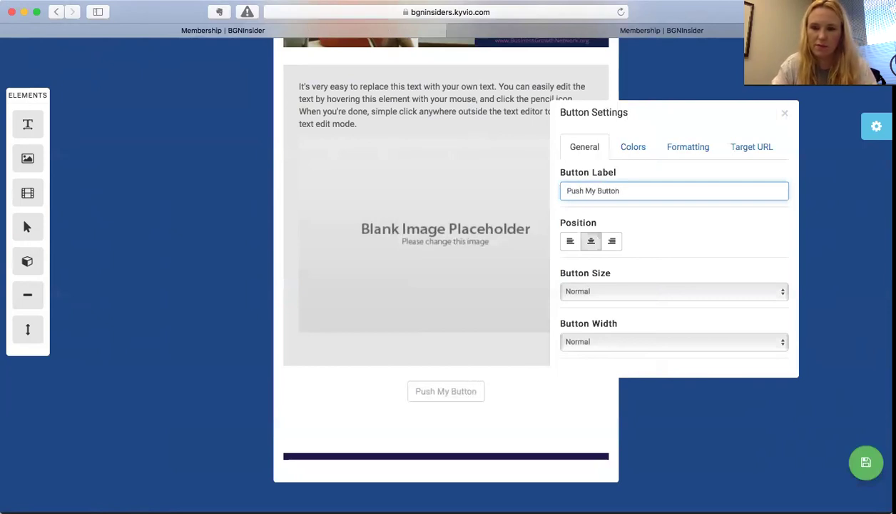
text(s)
scroll(648, 278, down, 2)
click(650, 291)
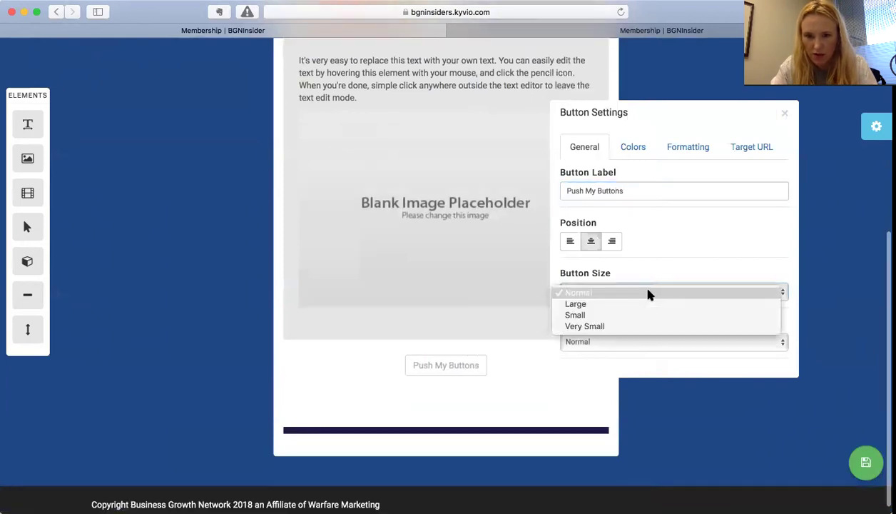
click(636, 305)
click(646, 289)
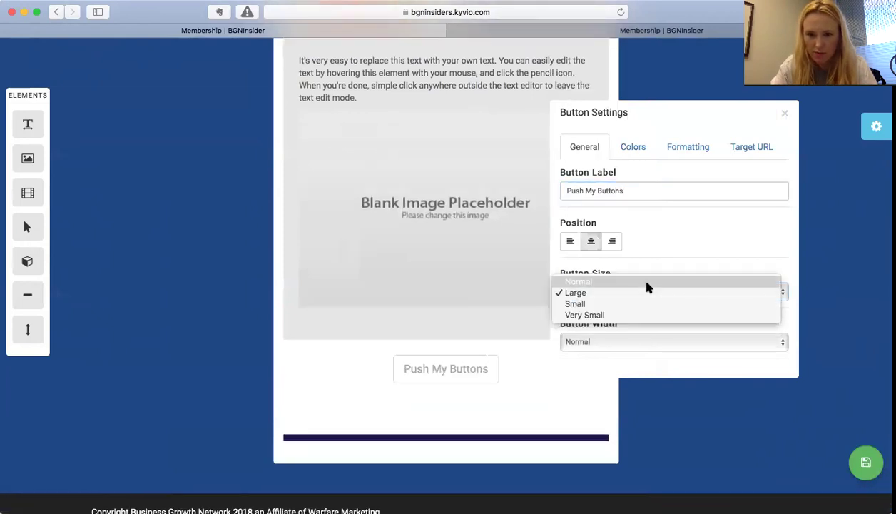
click(649, 236)
- Give the button #4c1130 text, a #fff2cc background and a top margin of 20
click(632, 147)
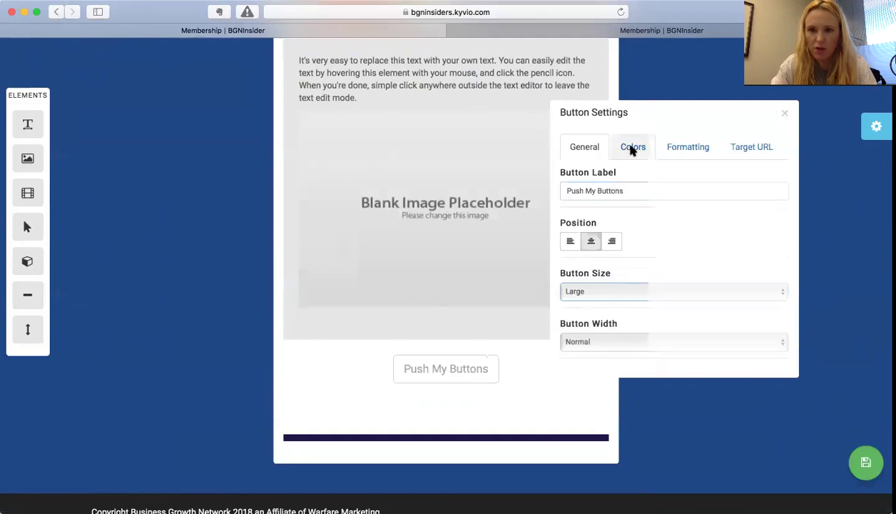
click(605, 191)
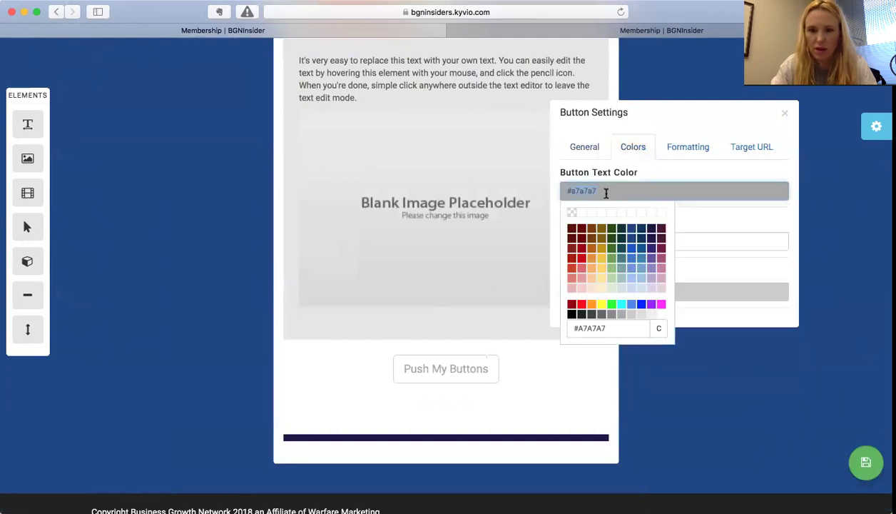
click(661, 228)
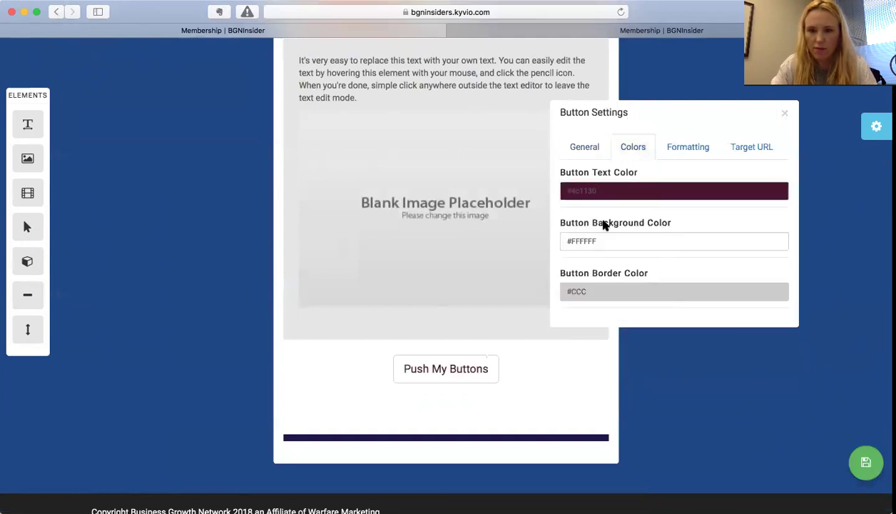
click(601, 241)
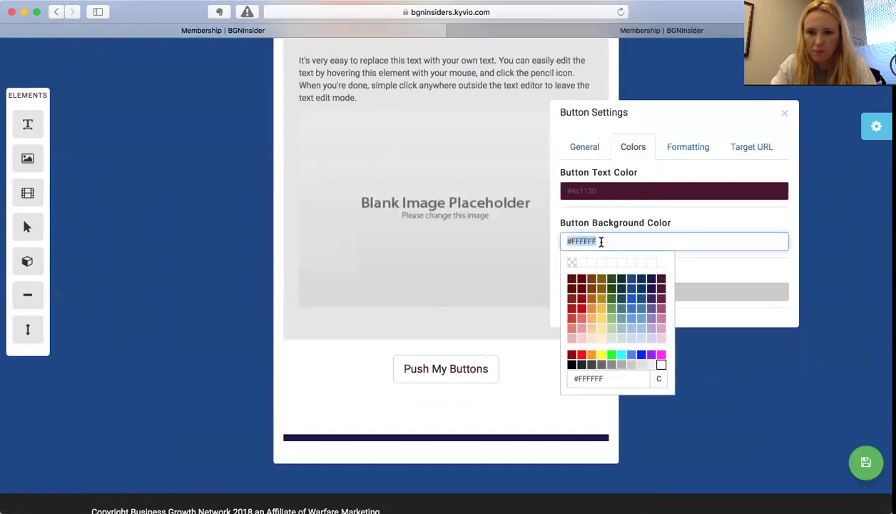
click(601, 340)
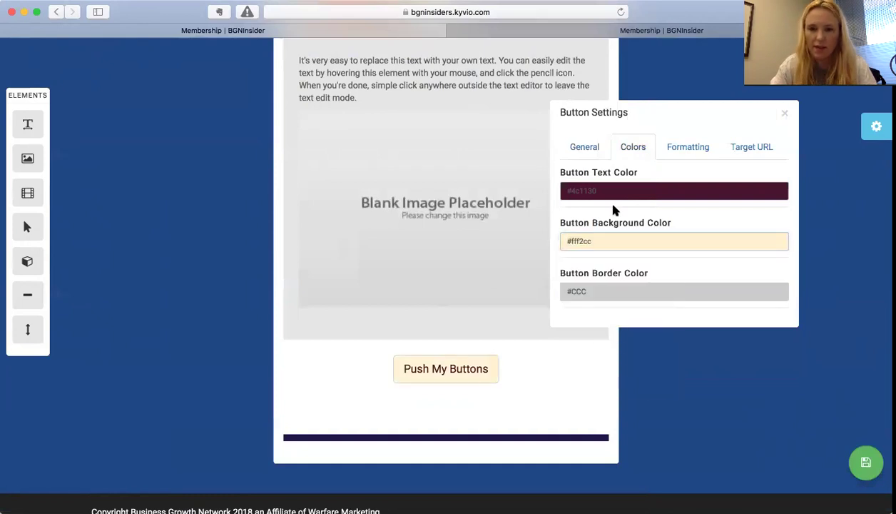
click(689, 147)
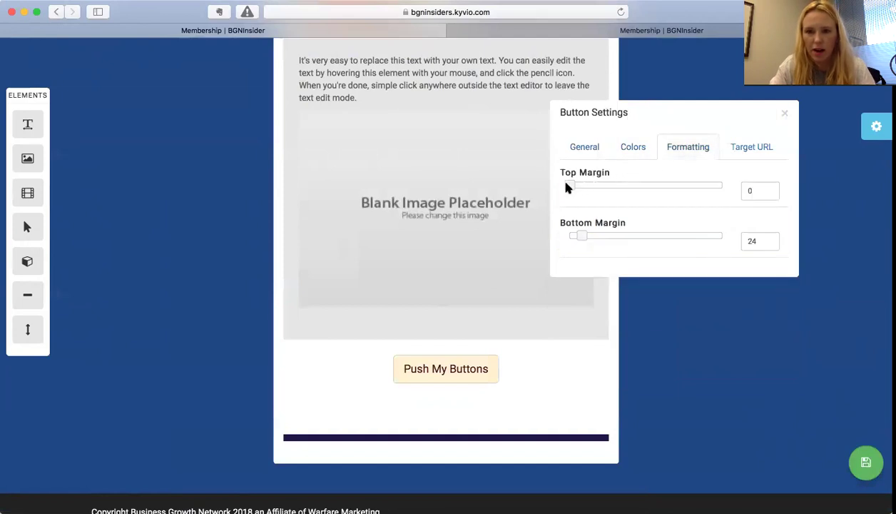
drag(605, 186, 577, 187)
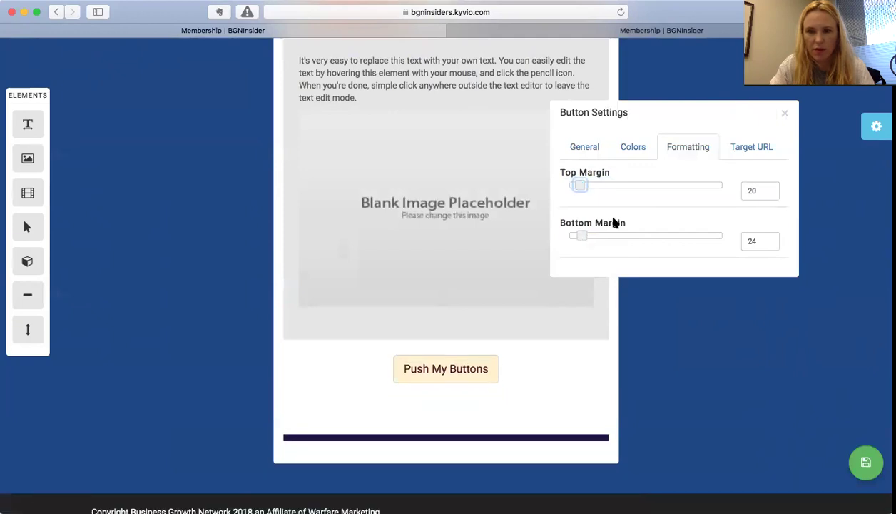
click(740, 151)
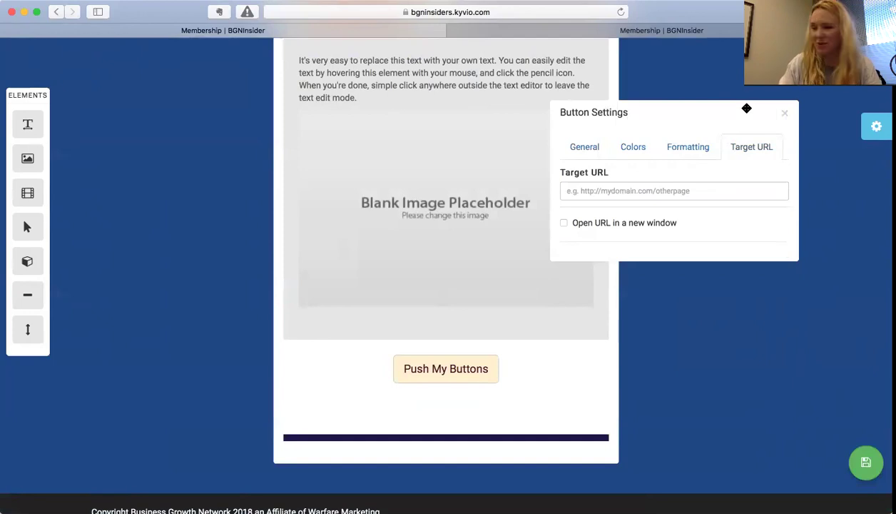
- Close the button settings and exit the page builder to the Vision Challenge Edit Product page
click(785, 115)
mouse_move(401, 231)
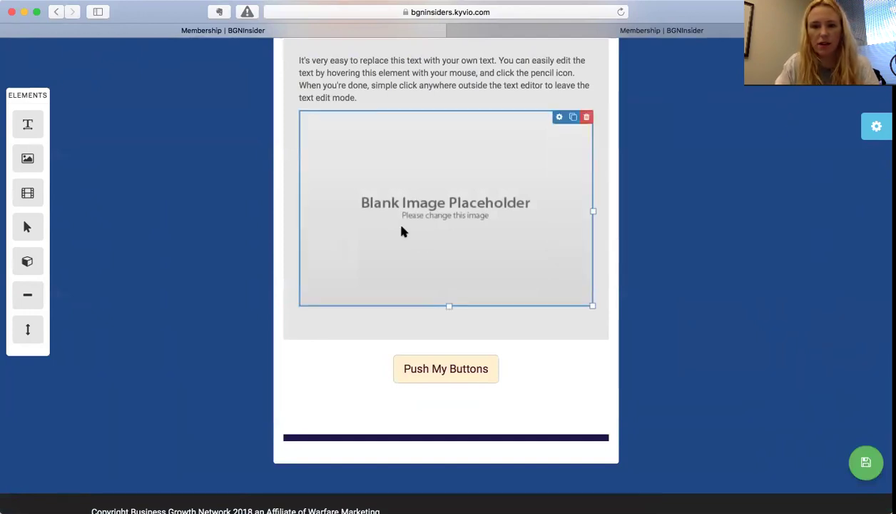
scroll(401, 227, up, 5)
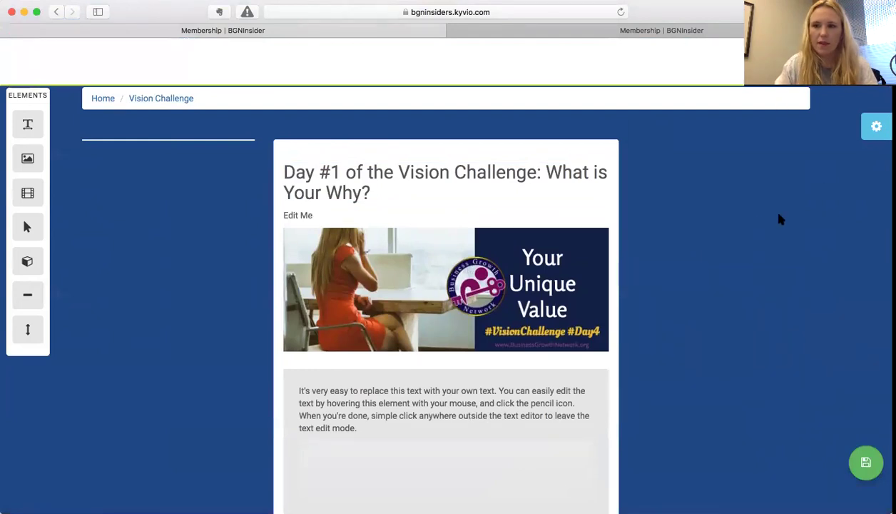
scroll(749, 259, up, 2)
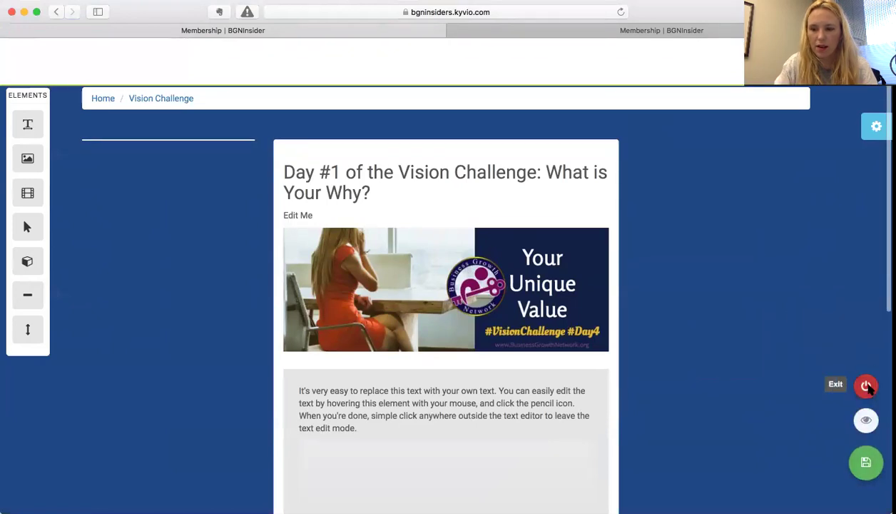
click(868, 386)
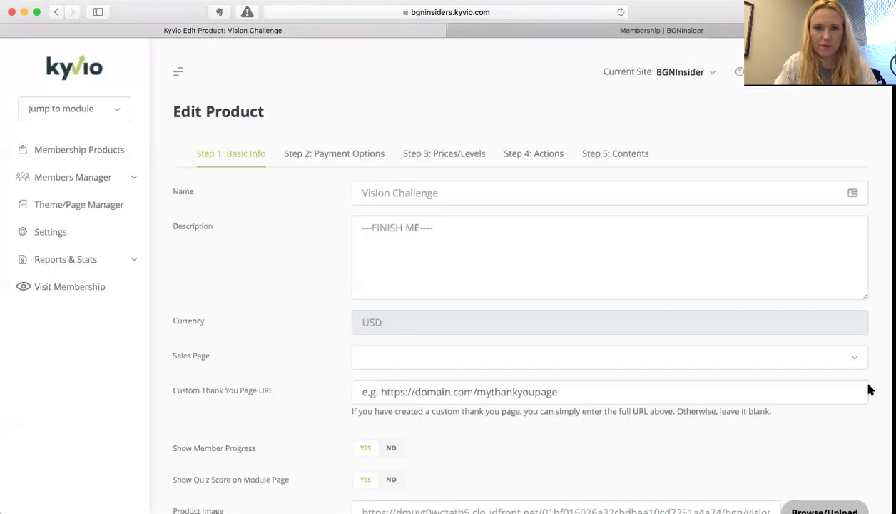
- Scroll through the remaining Vision Challenge product settings, then go to the Theme/Page Manager
scroll(232, 259, down, 10)
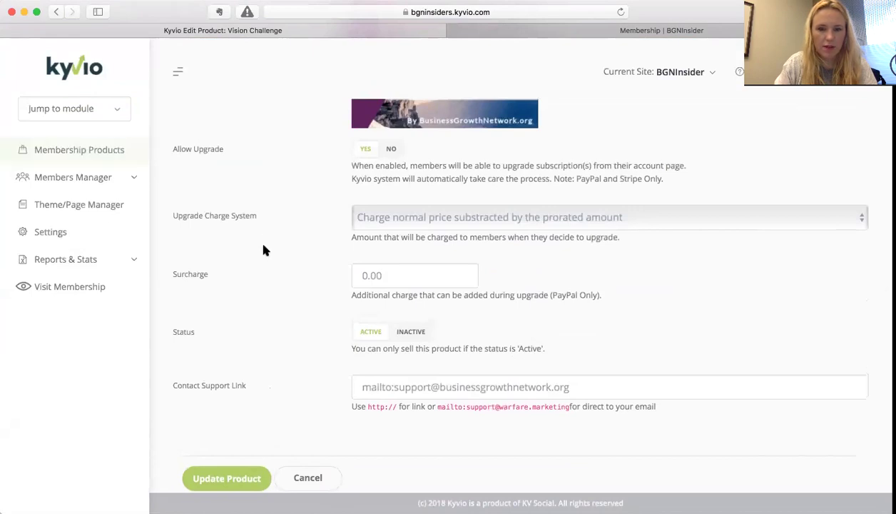
scroll(262, 250, down, 2)
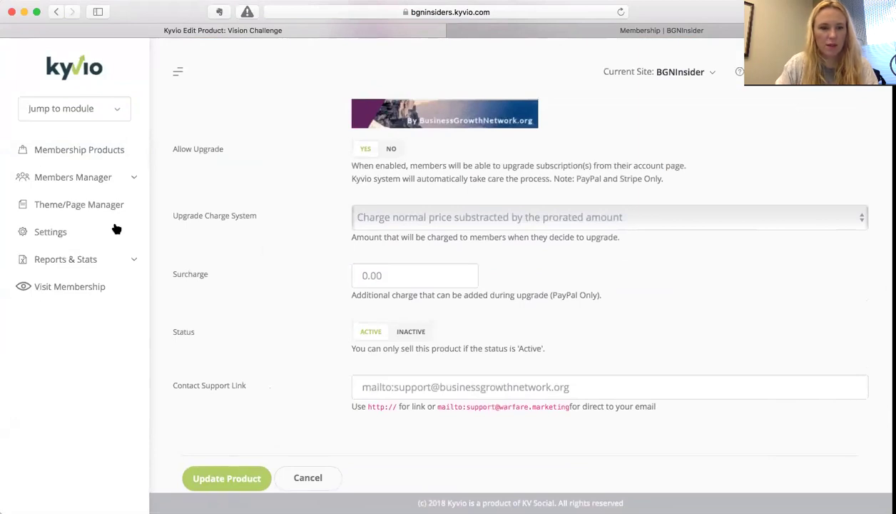
click(70, 205)
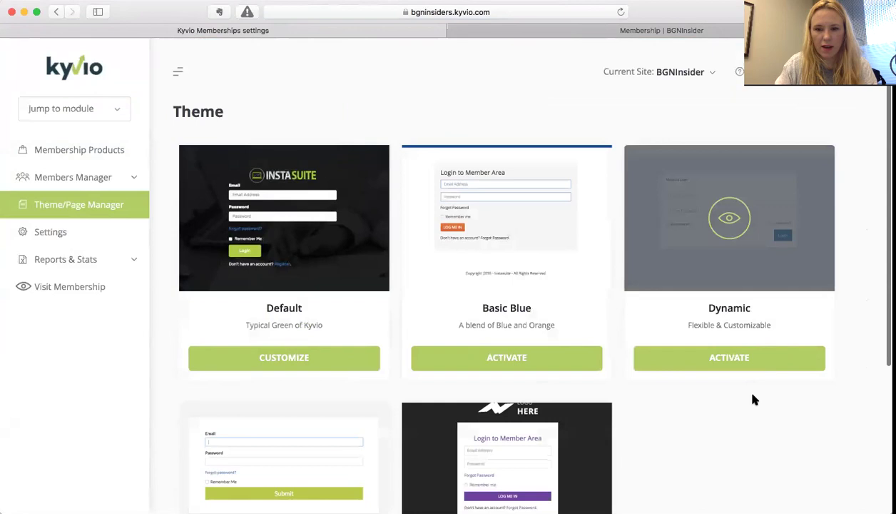
- Activate the Basic Blue theme, then switch back to the Default theme
scroll(752, 398, down, 5)
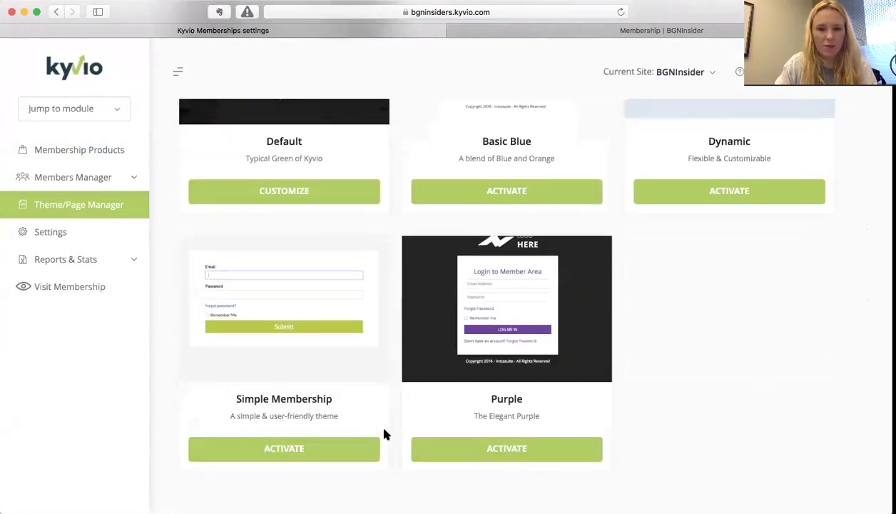
scroll(447, 392, up, 5)
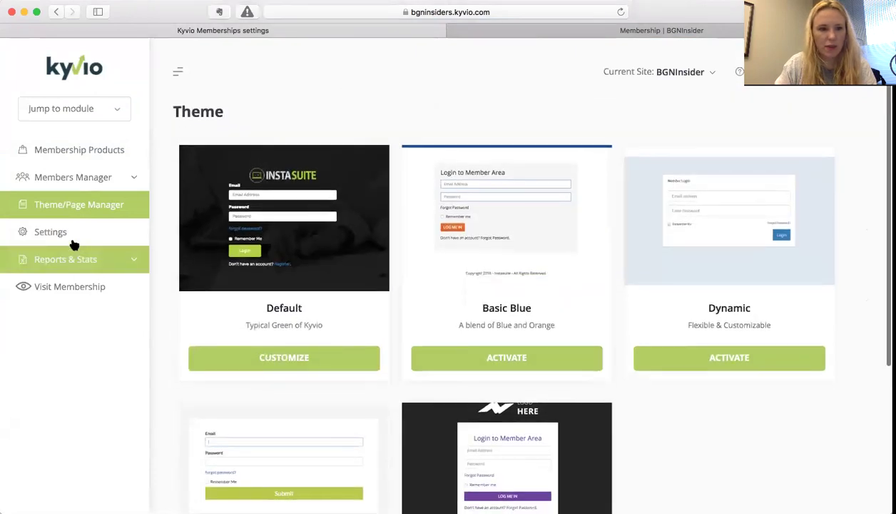
click(80, 180)
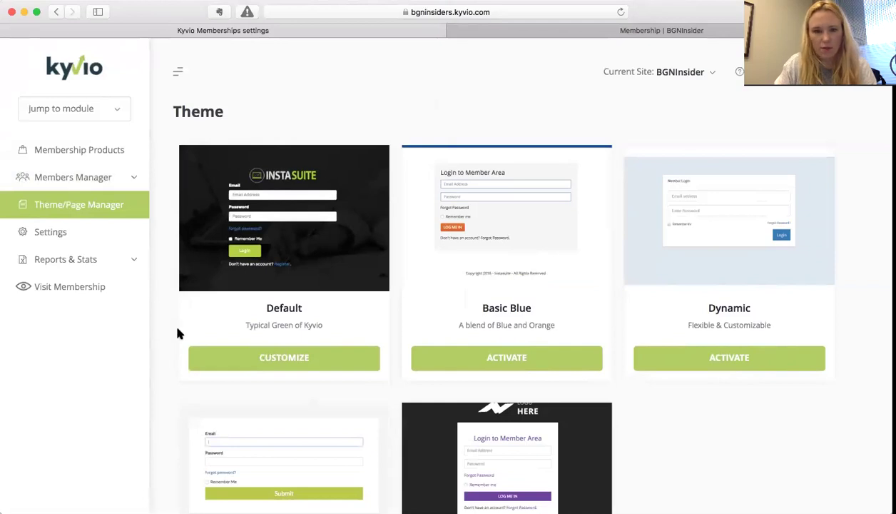
click(511, 362)
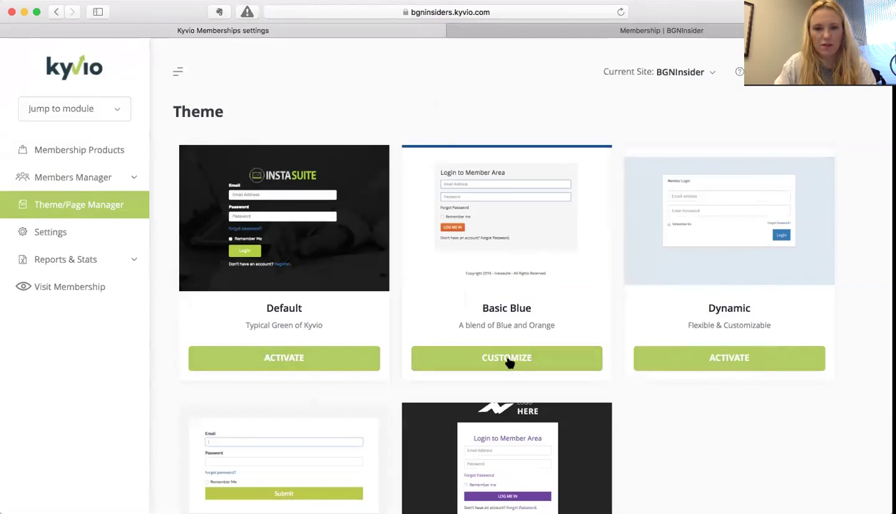
click(300, 364)
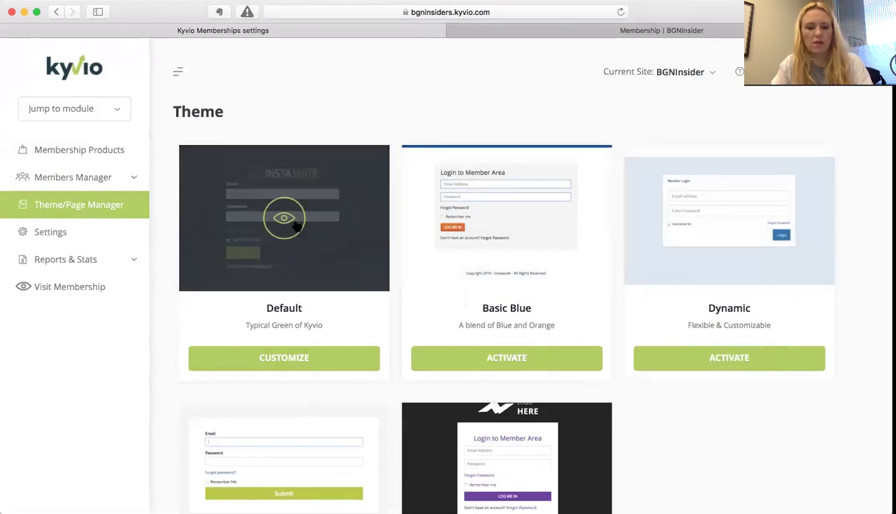
- Cancel a started screen capture and go to the membership Settings page
key(super+shift+4)
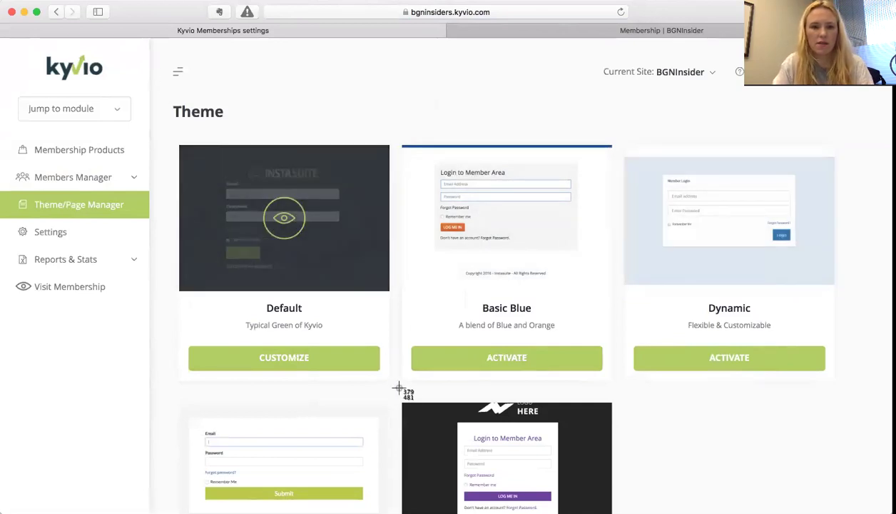
key(Escape)
click(59, 234)
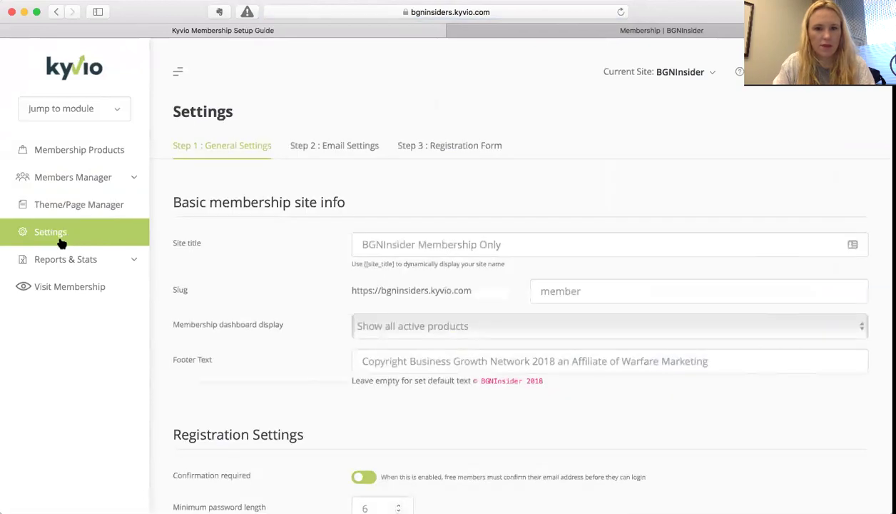
- Expand Reports & Stats and Members Manager, then go to Import Members
click(60, 259)
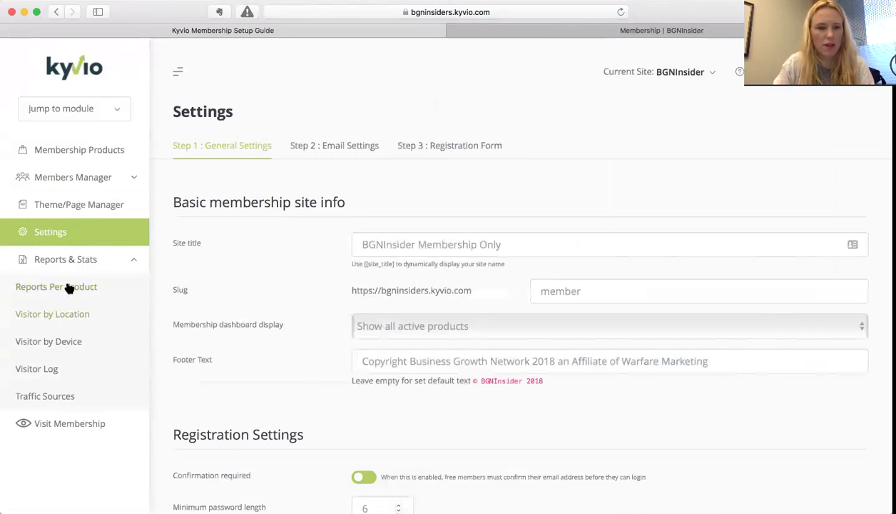
click(138, 180)
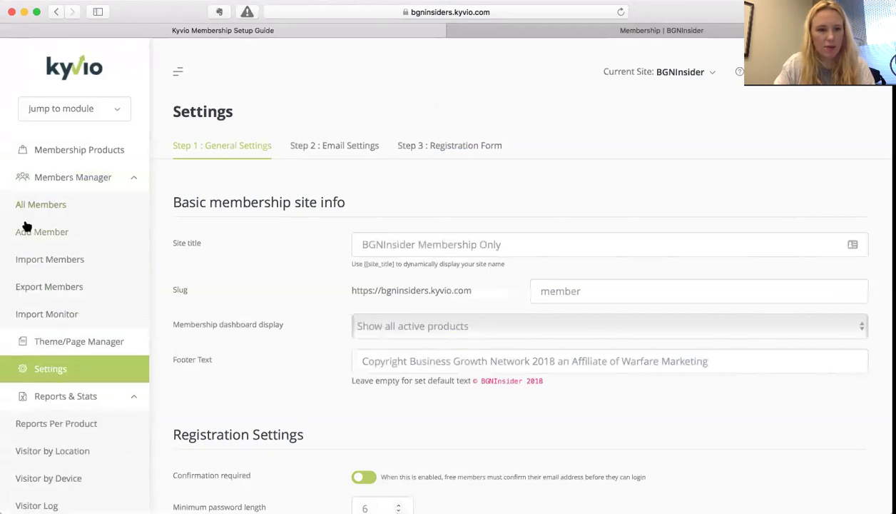
click(71, 260)
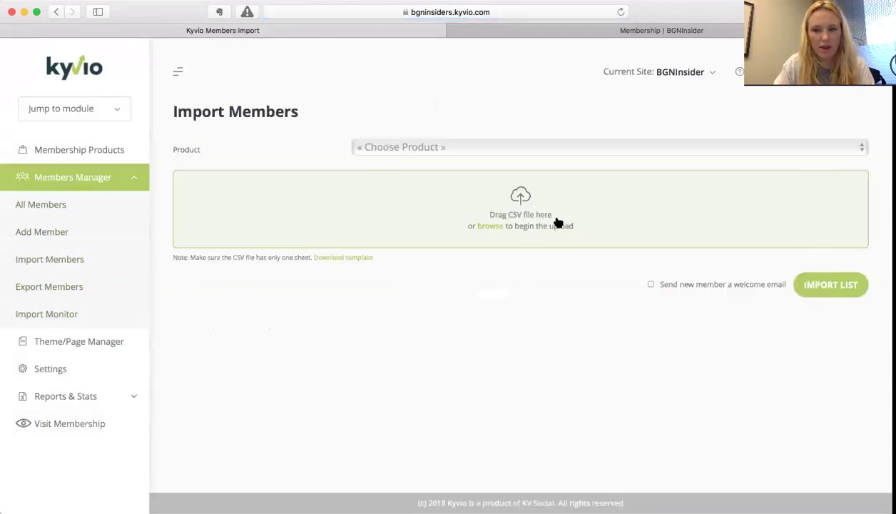
- Go from All Members to the Add Member form and scroll through its fields
click(48, 203)
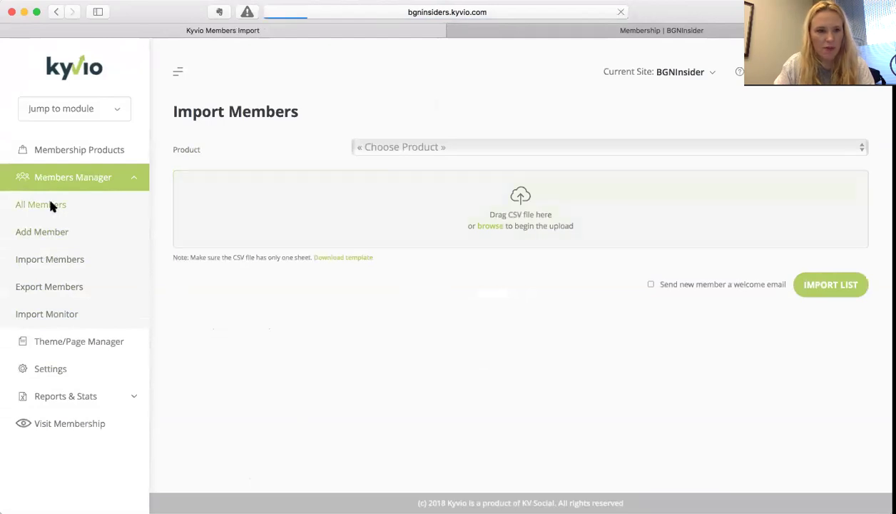
click(43, 232)
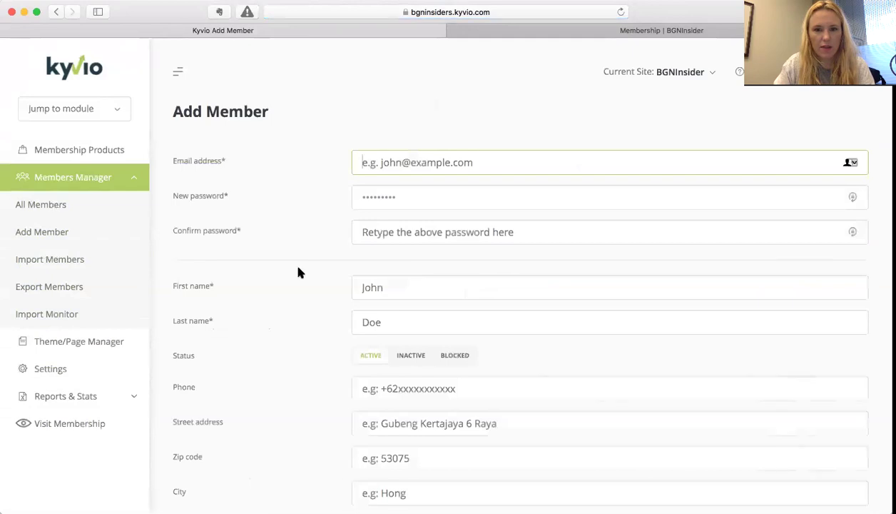
scroll(298, 269, down, 2)
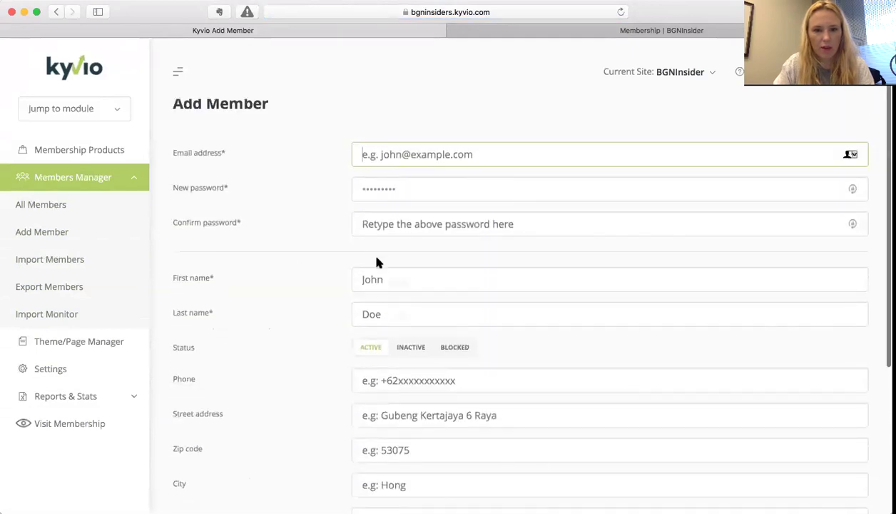
scroll(336, 280, down, 4)
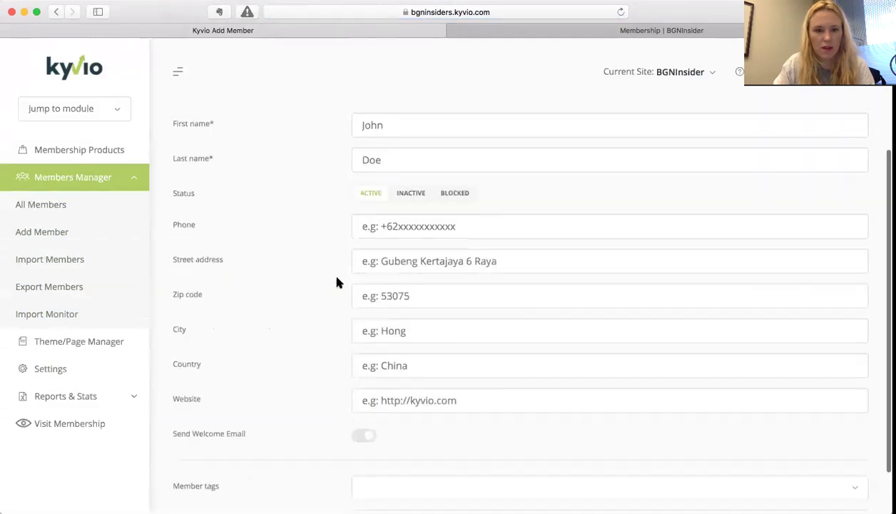
scroll(336, 282, down, 2)
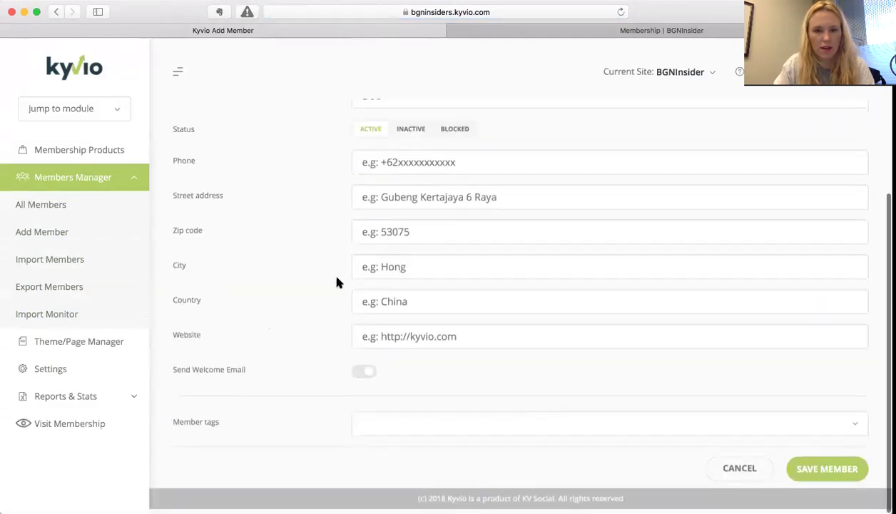
- Check the member tags list, clear the tag search, and return to Membership Products
click(415, 437)
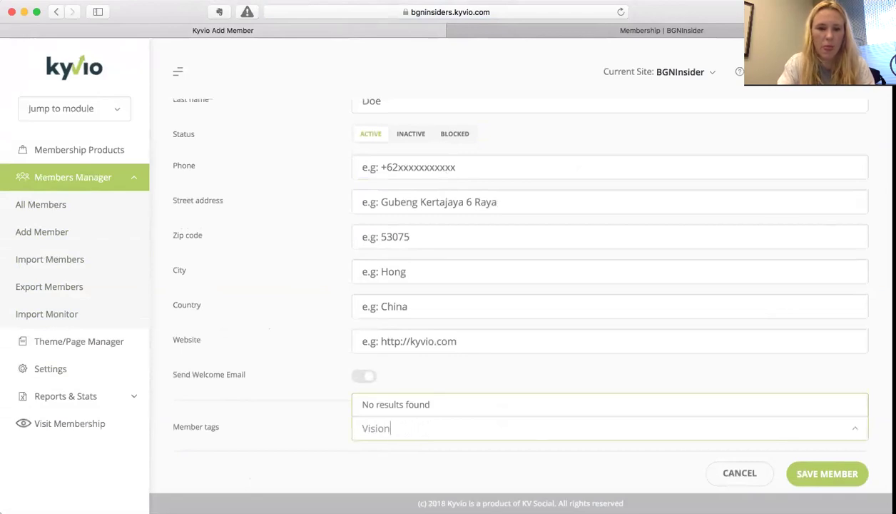
key(BackSpace)
key(BackSpace)
key(BackSpace)
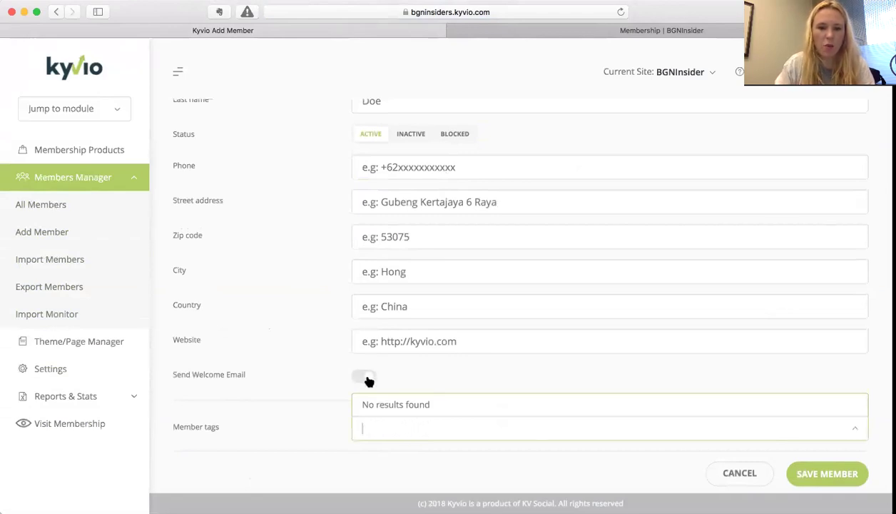
scroll(320, 346, up, 3)
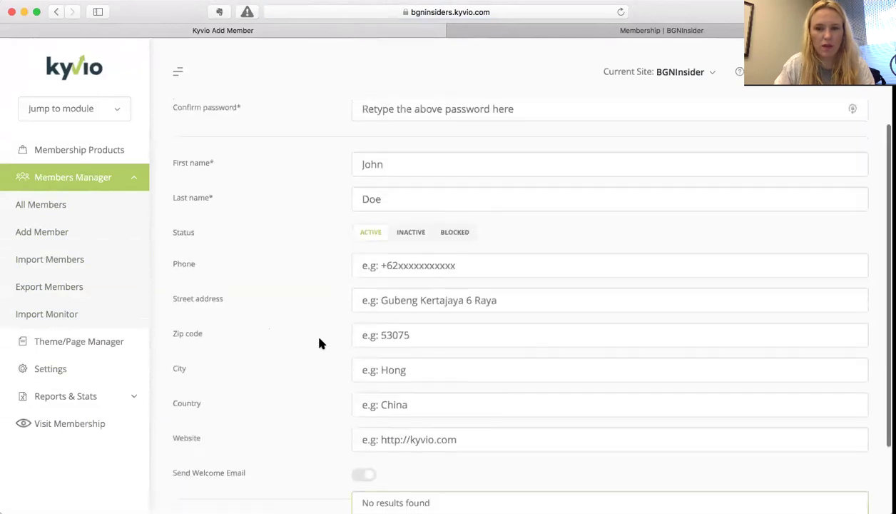
scroll(319, 343, up, 3)
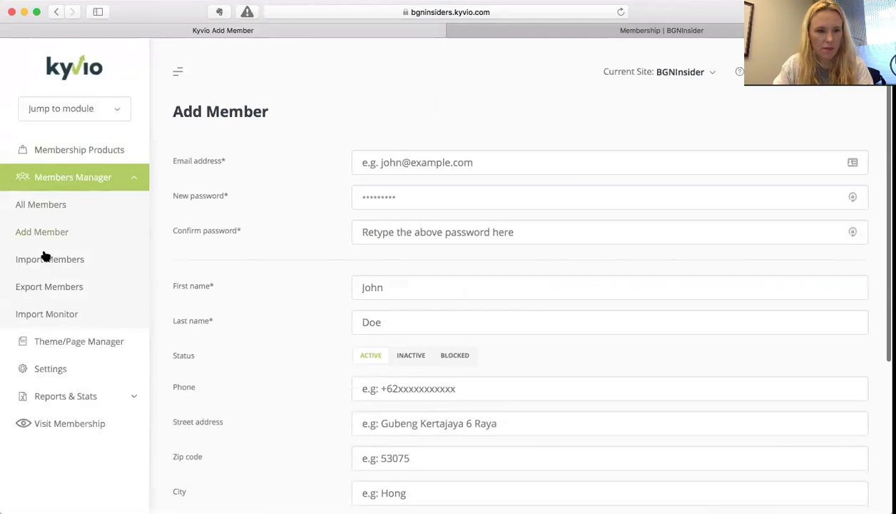
click(69, 151)
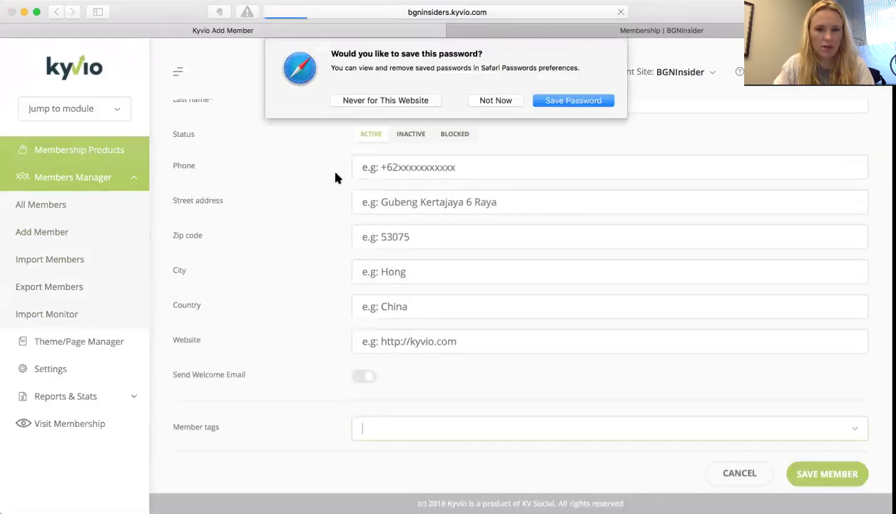
- Dismiss Safari's save-password prompt and launch the Member Dashboard via Visit Membership
click(571, 101)
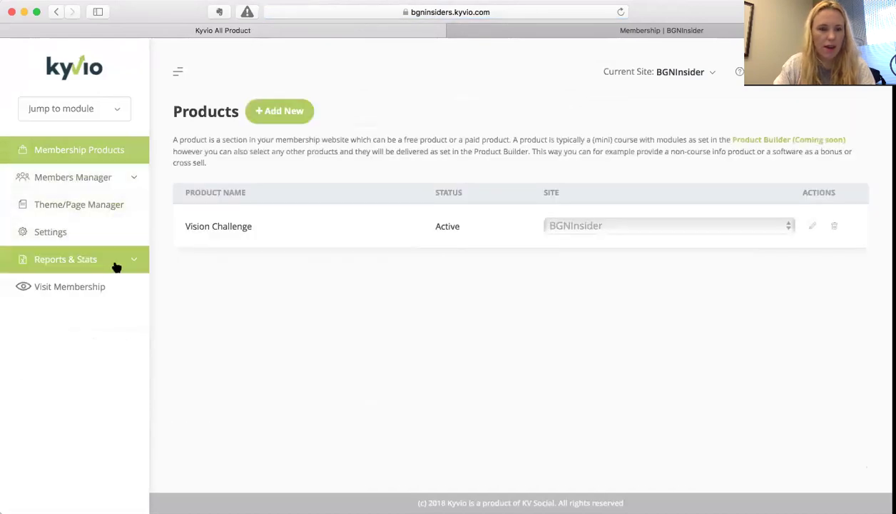
click(92, 289)
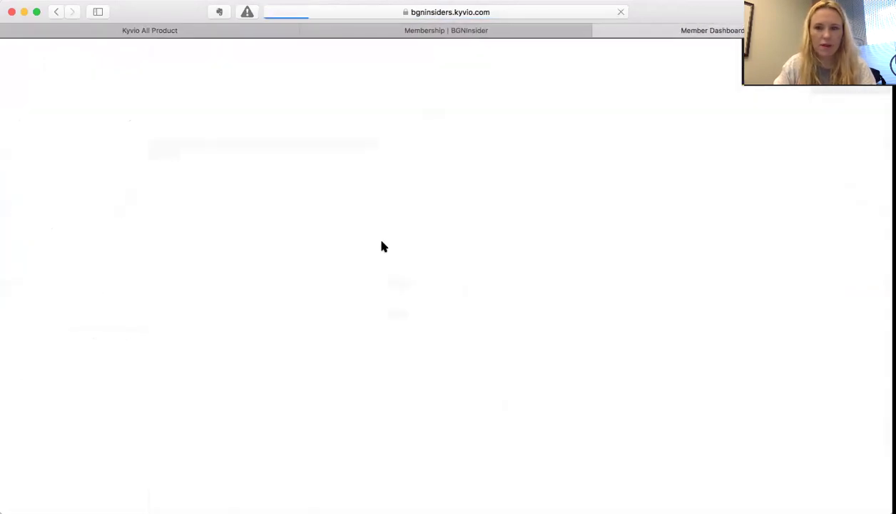